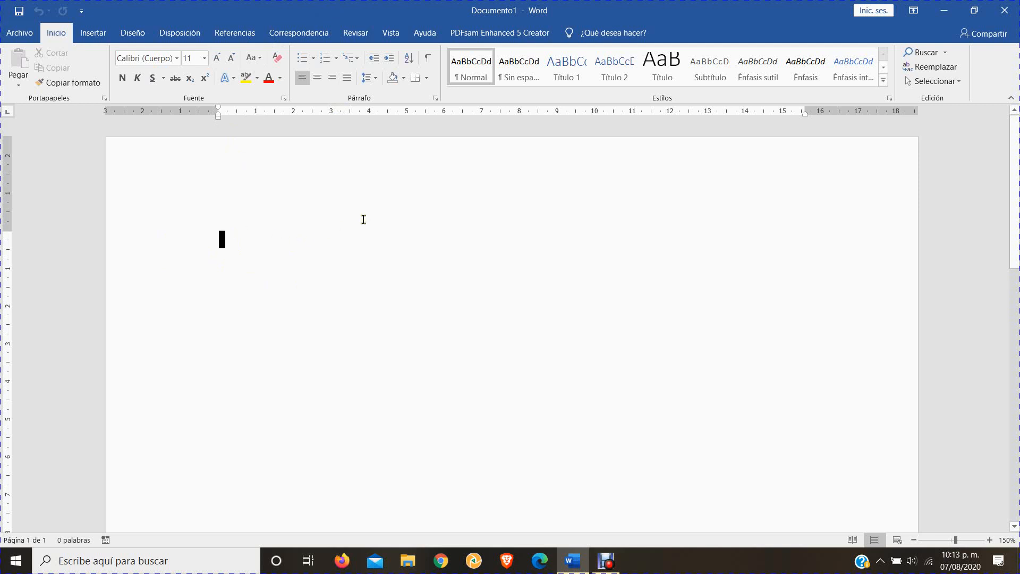
# Write the heading text "Título" on the first line of the blank document and start a new line below it
pyautogui.write('Titu')
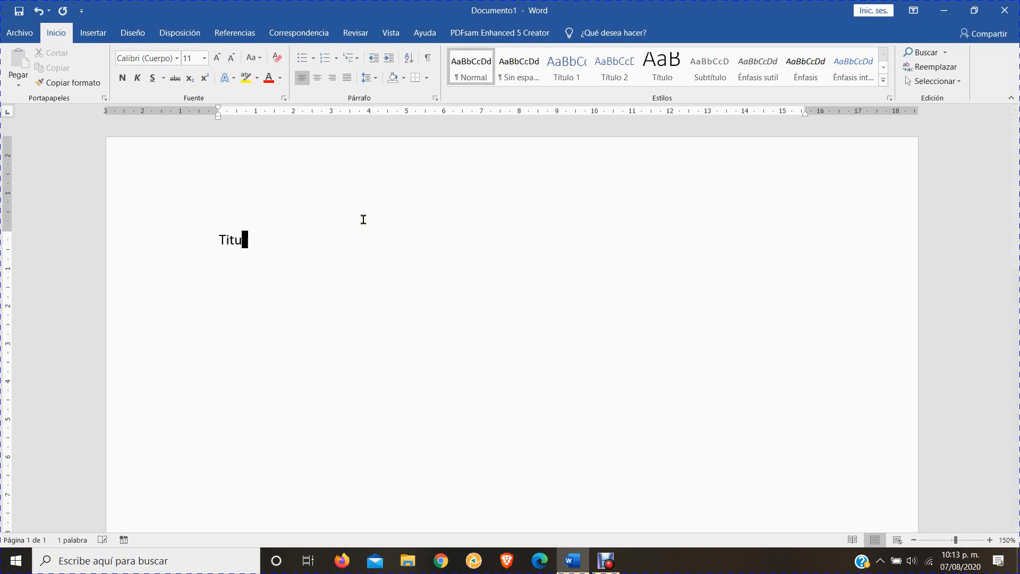
pyautogui.press('BackSpace')
pyautogui.press('BackSpace')
pyautogui.press('BackSpace')
pyautogui.write('ítulo')
pyautogui.press('Return')
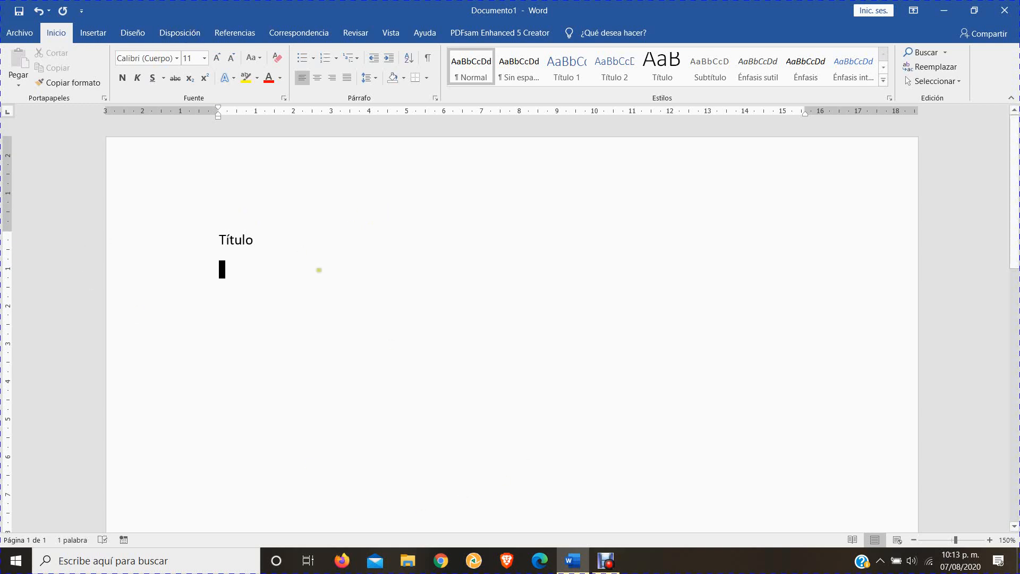
# Generate 15 paragraphs of sample text below the heading with the formula =rand(15)
pyautogui.scroll(-1, 319, 270)
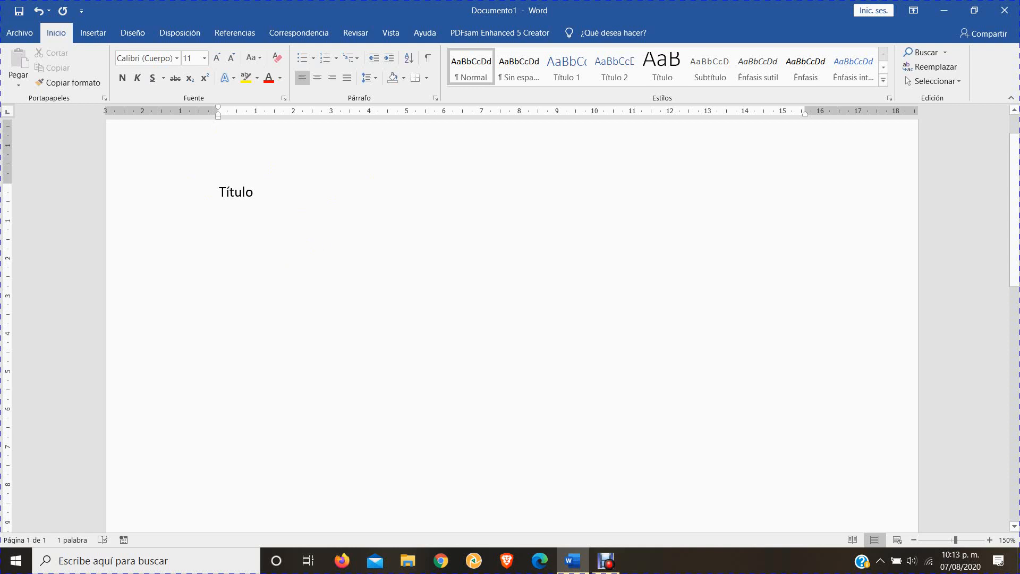
pyautogui.write('=rand')
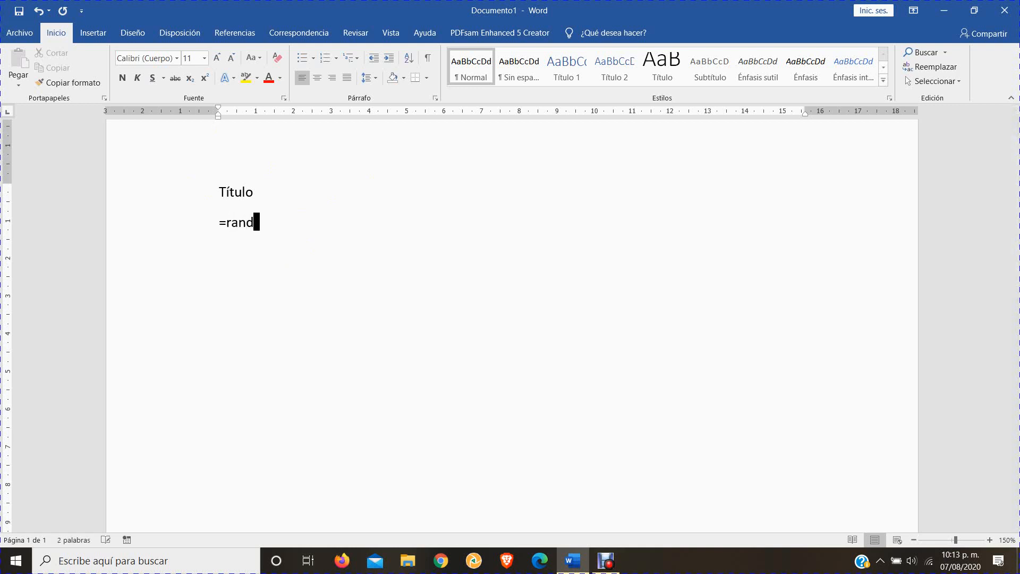
pyautogui.write('()')
pyautogui.press('Left')
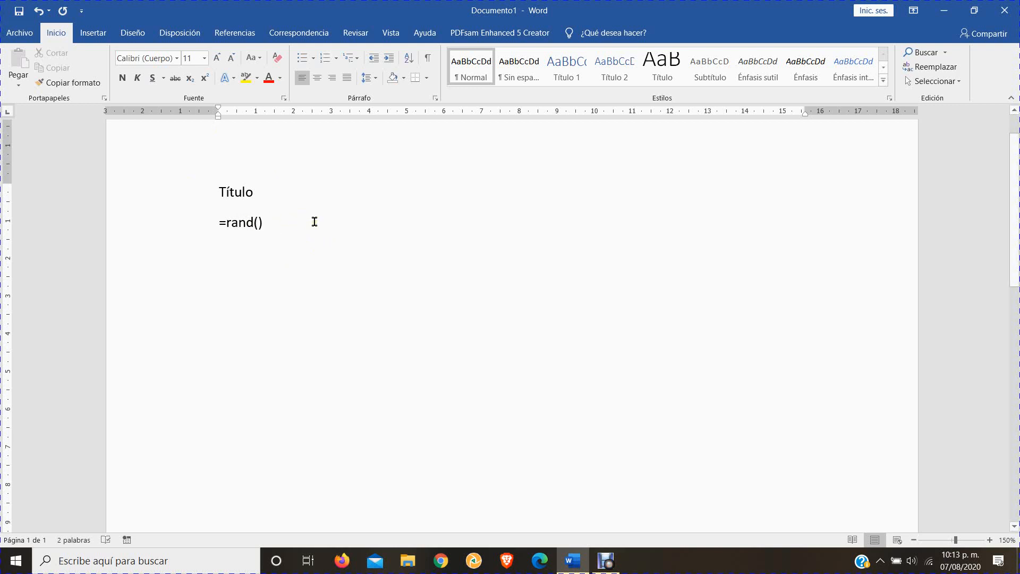
pyautogui.hotkey('shift', 'Right')
pyautogui.write('1')
pyautogui.hotkey('shift', 'Right')
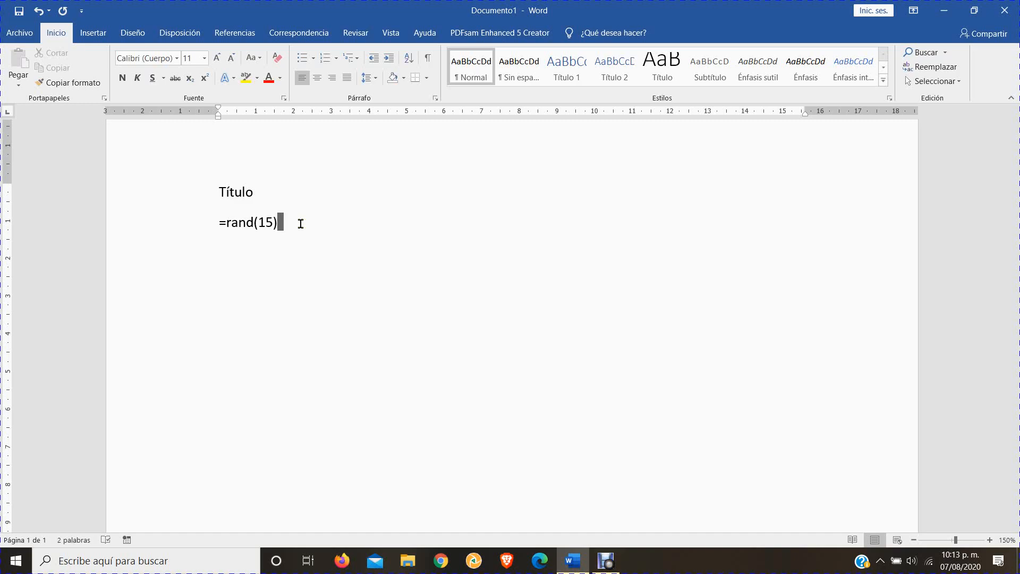
pyautogui.press('Return')
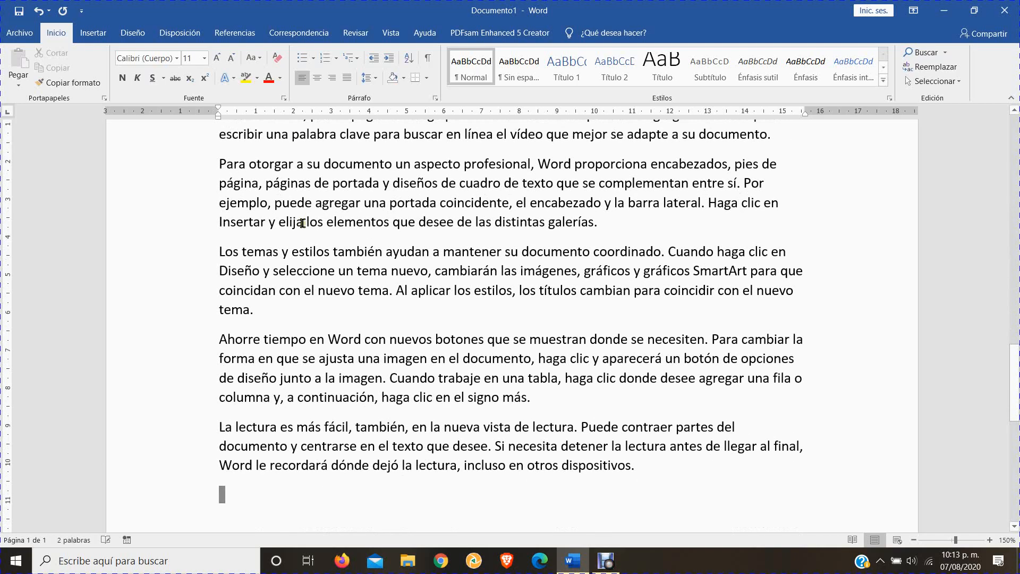
# Change the font of the first body paragraph, beginning "El vídeo proporciona", to Times New Roman
pyautogui.scroll(3, 244, 260)
pyautogui.scroll(-5, 223, 309)
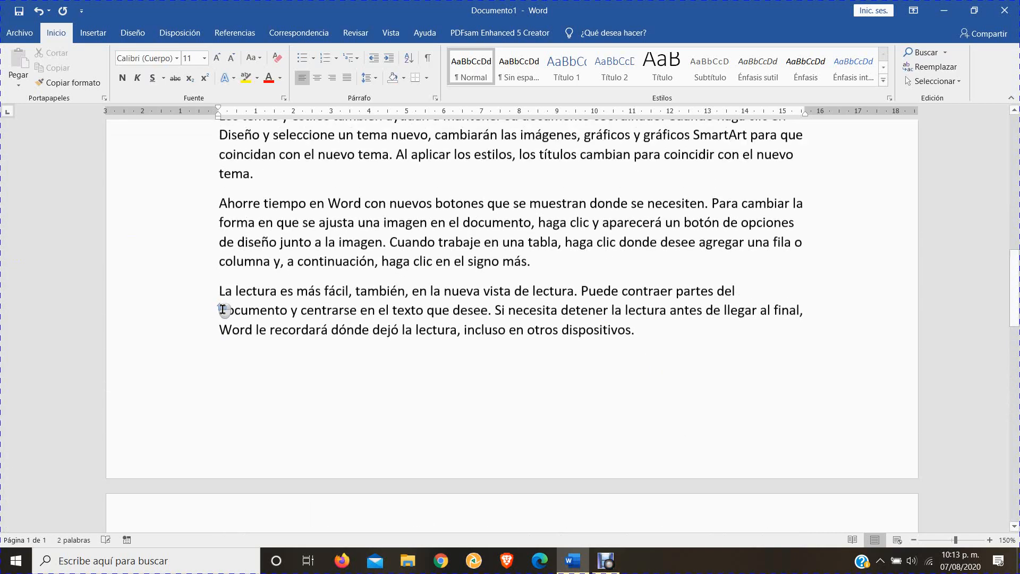
pyautogui.scroll(10, 291, 332)
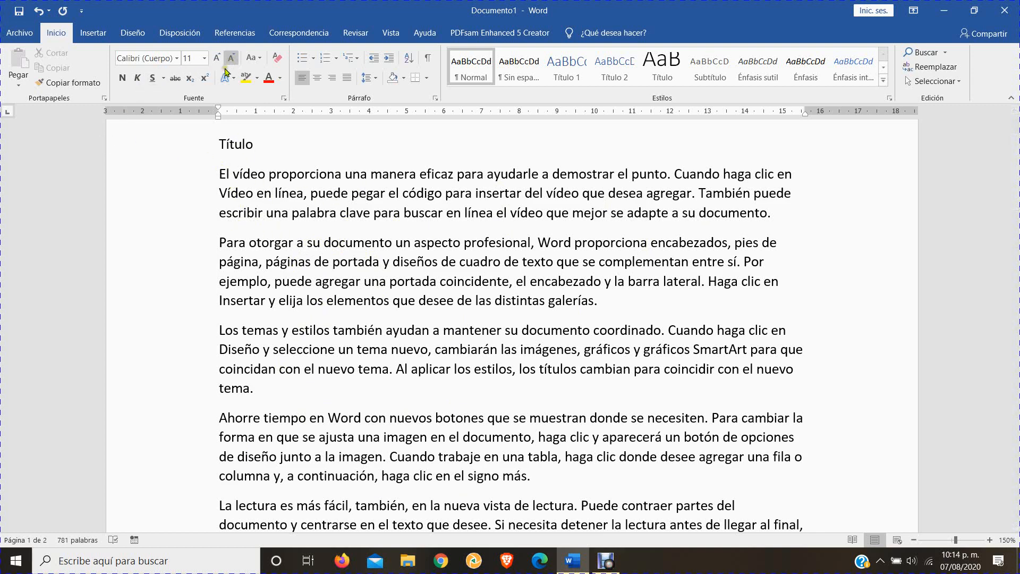
pyautogui.scroll(3, 231, 184)
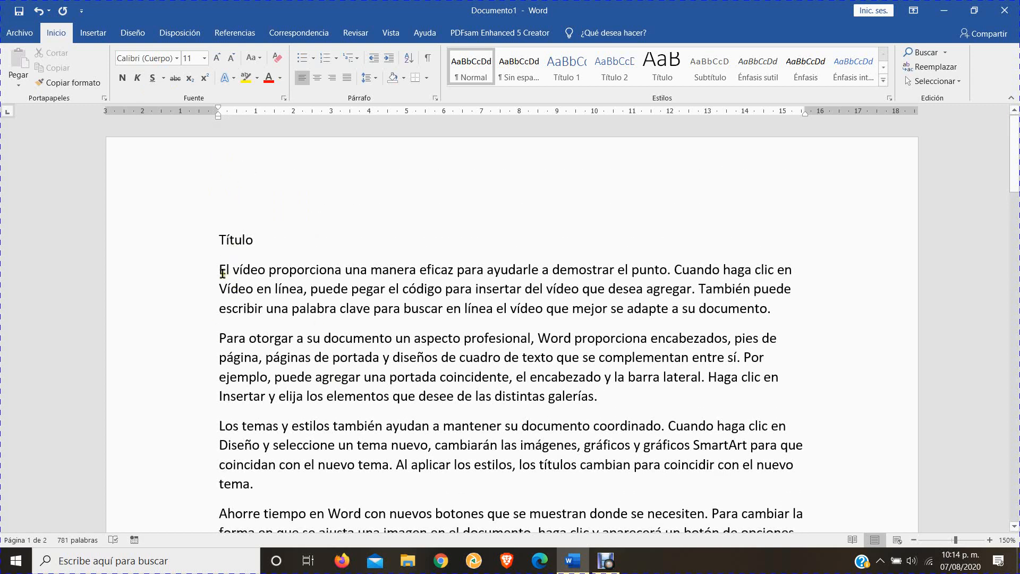
pyautogui.moveTo(219, 274); pyautogui.dragTo(786, 317)
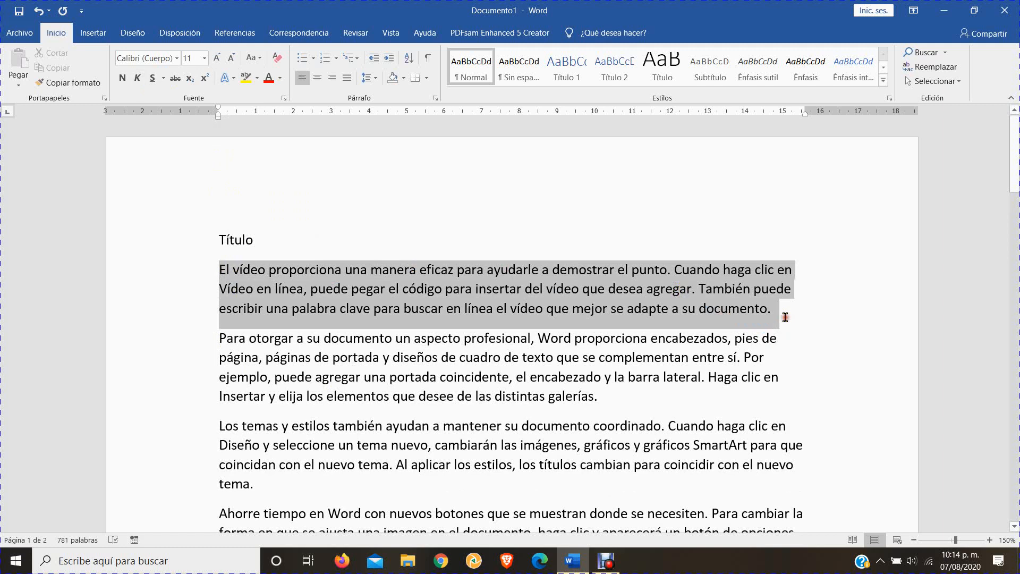
pyautogui.click(177, 58)
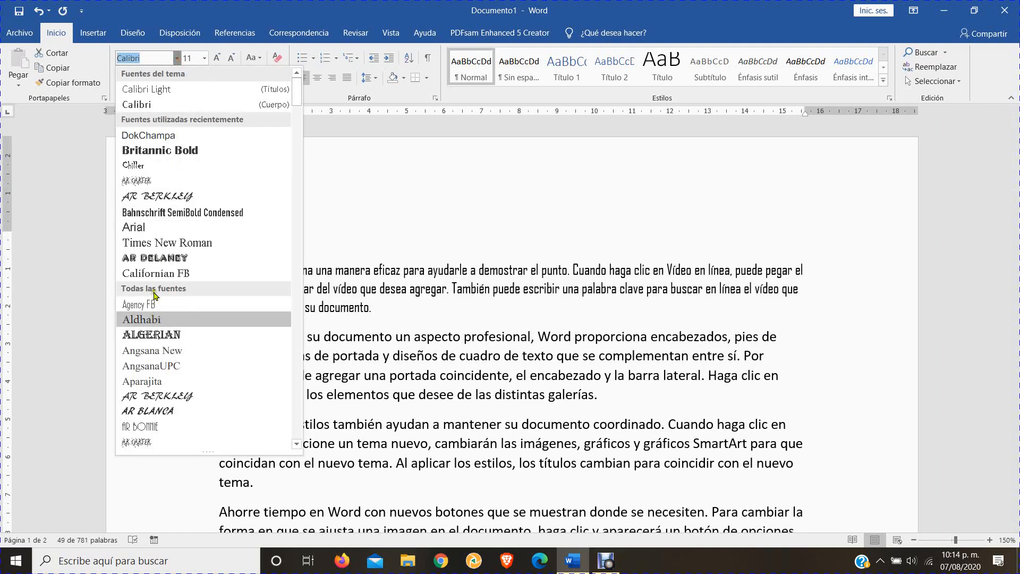
pyautogui.click(168, 243)
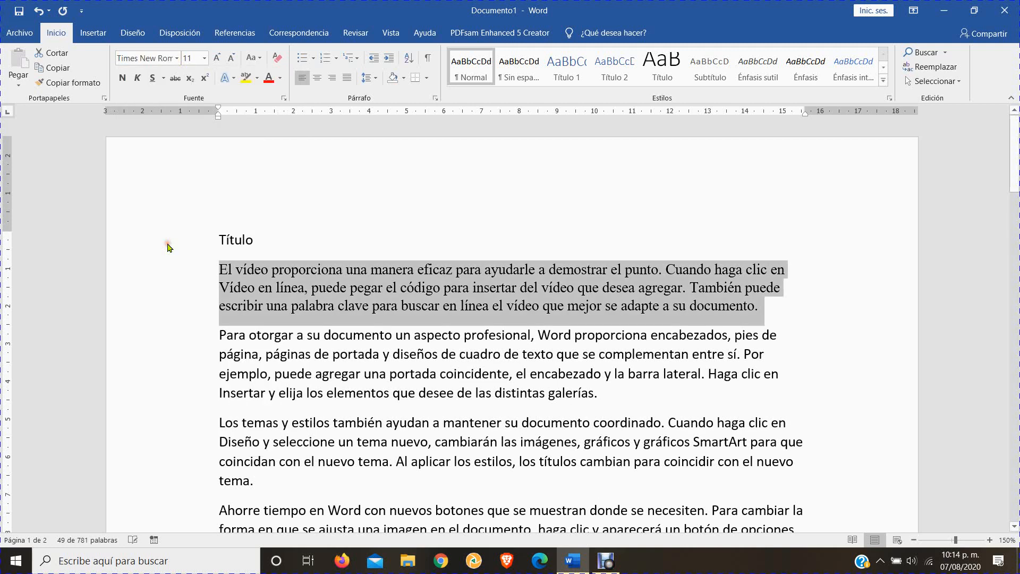
# Set the font size of the second body paragraph, beginning "Para otorgar a su documento", to 11
pyautogui.scroll(-1, 334, 255)
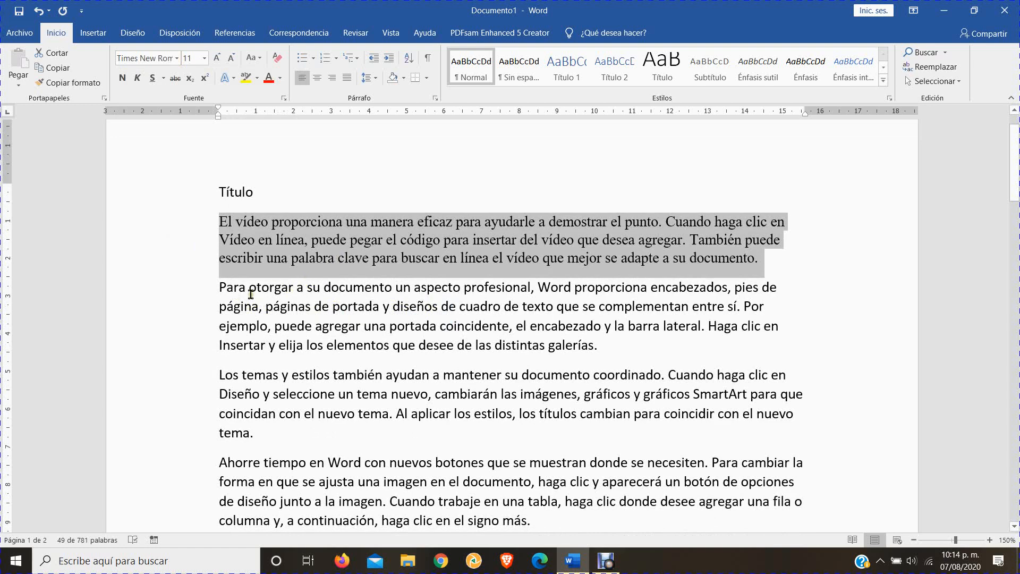
pyautogui.moveTo(220, 290); pyautogui.dragTo(709, 365)
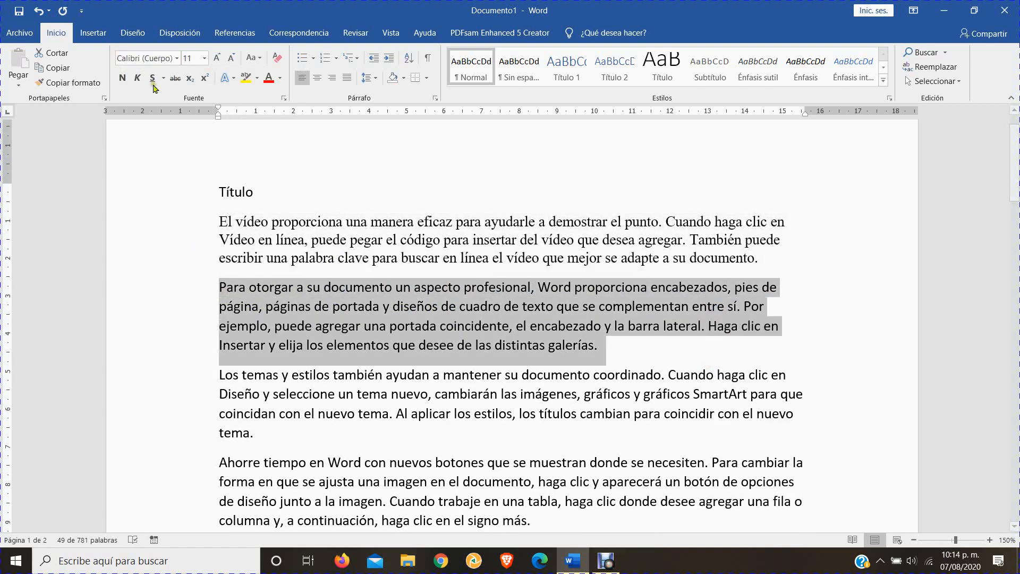
pyautogui.click(204, 58)
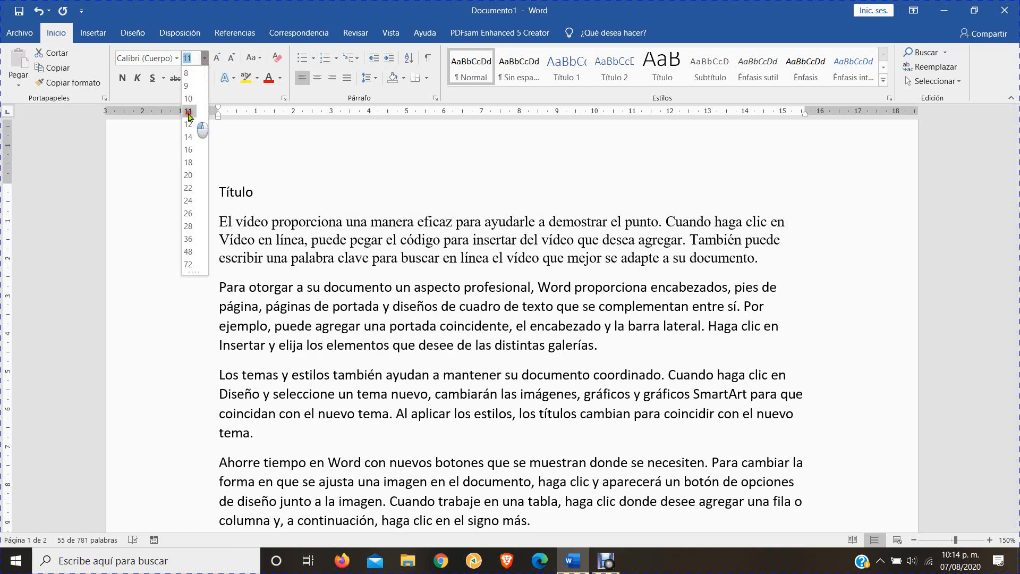
pyautogui.click(190, 117)
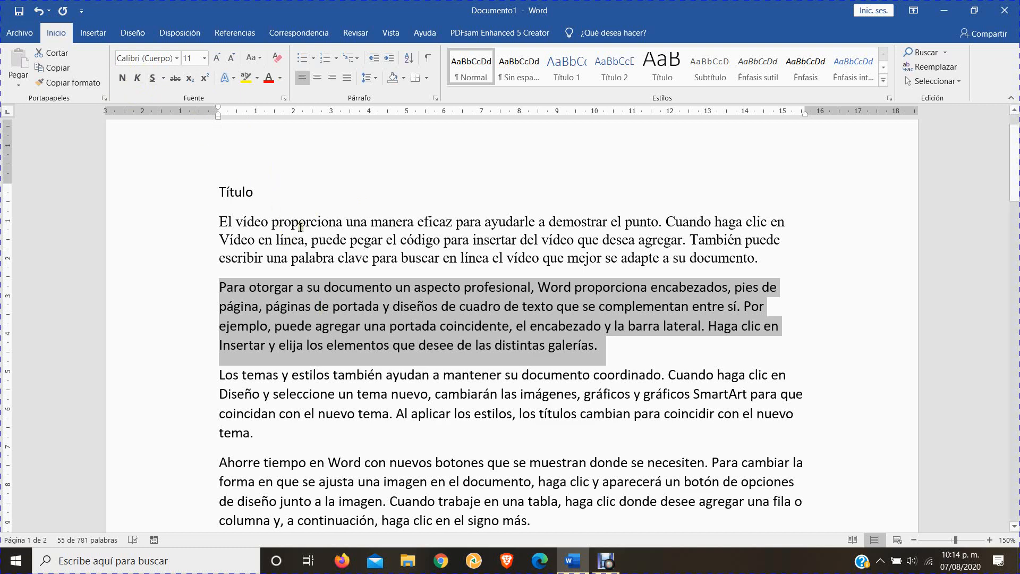
pyautogui.click(322, 236)
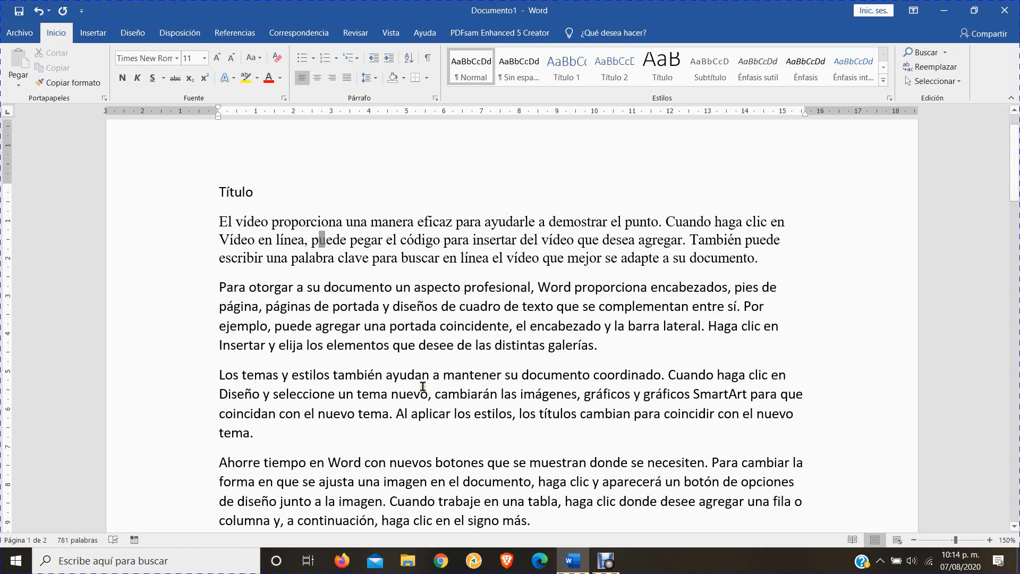
# Make the heading "Título" at the start of the document bold
pyautogui.scroll(-1, 408, 373)
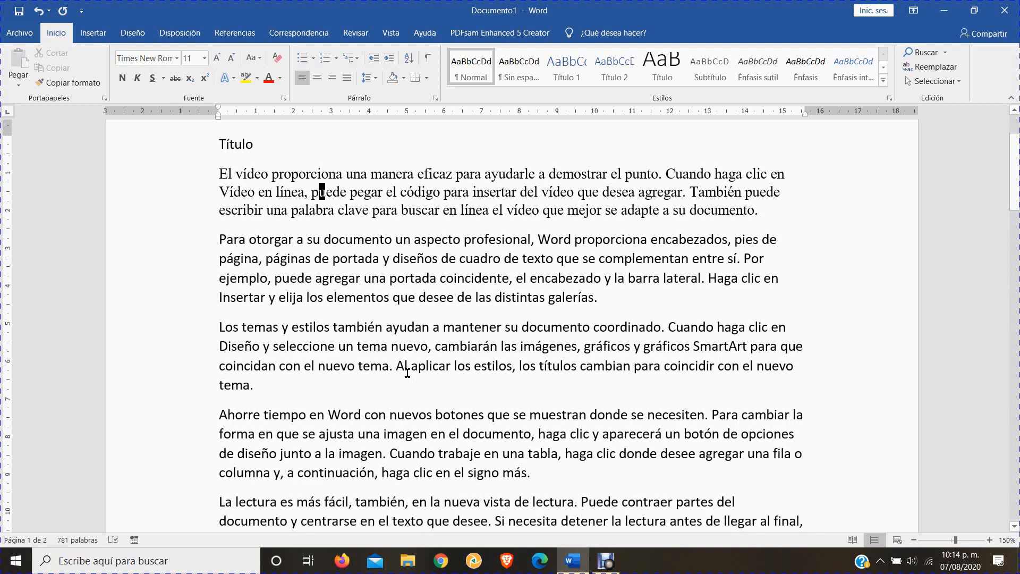
pyautogui.scroll(-1, 407, 373)
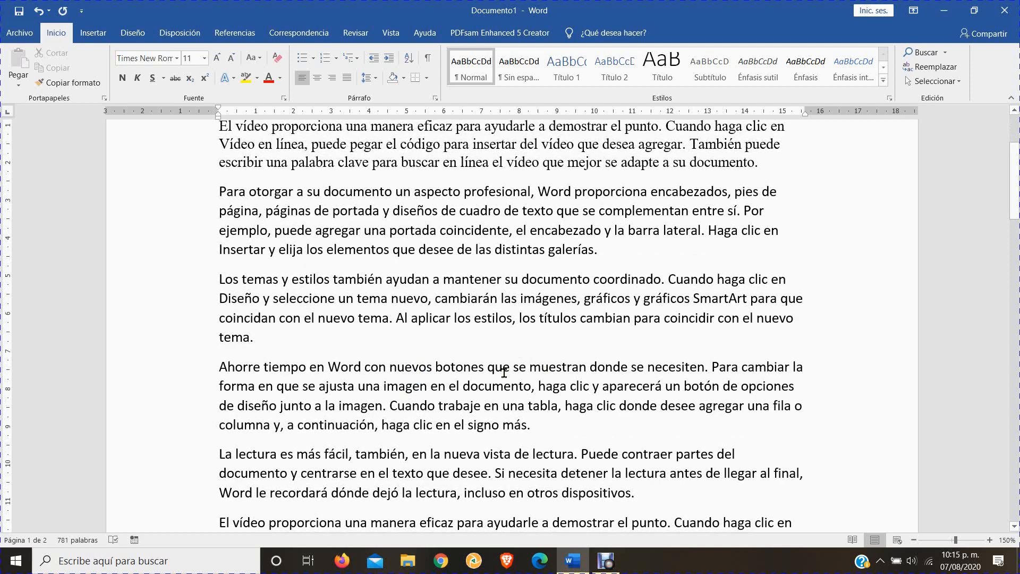
pyautogui.scroll(3, 504, 372)
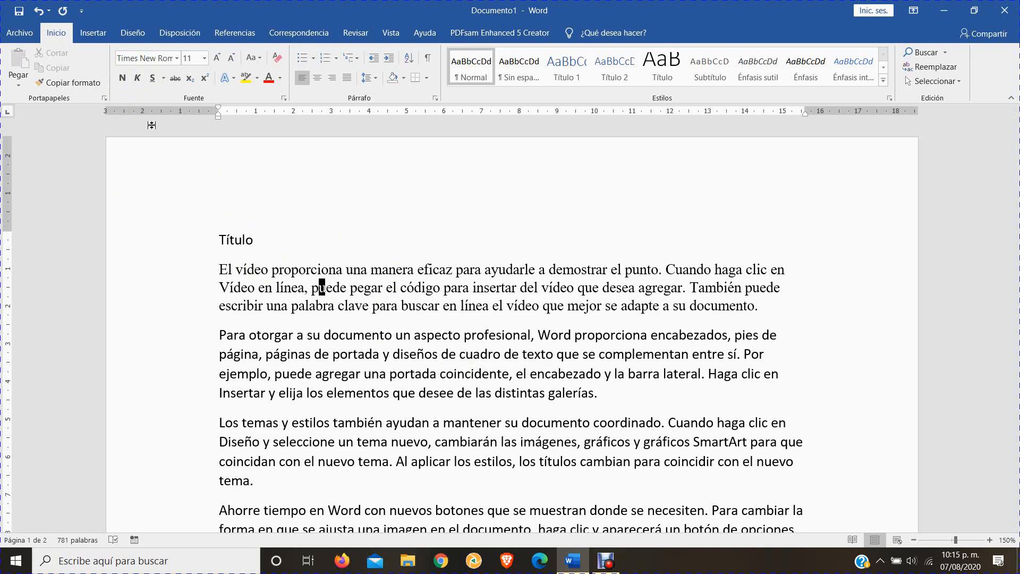
pyautogui.moveTo(280, 240); pyautogui.dragTo(205, 239)
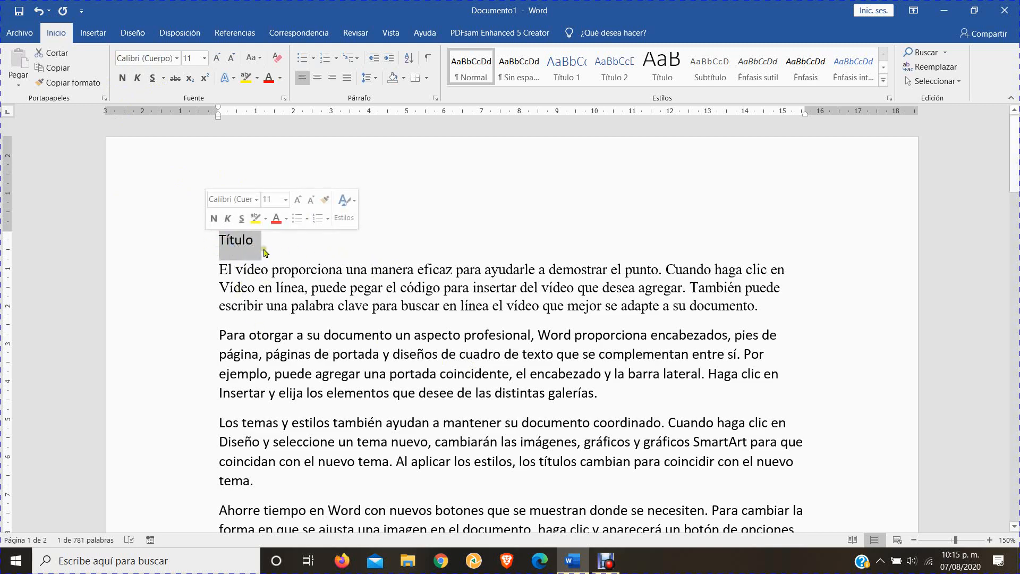
pyautogui.click(122, 80)
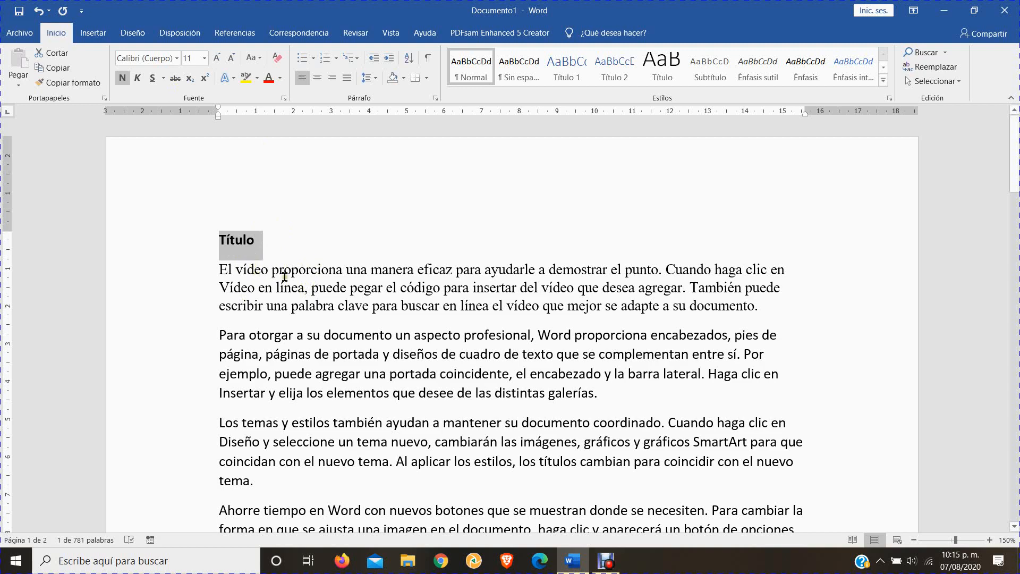
# Italicize the word "manera" and the phrase "código para insertar" in the first body paragraph
pyautogui.scroll(-5, 492, 393)
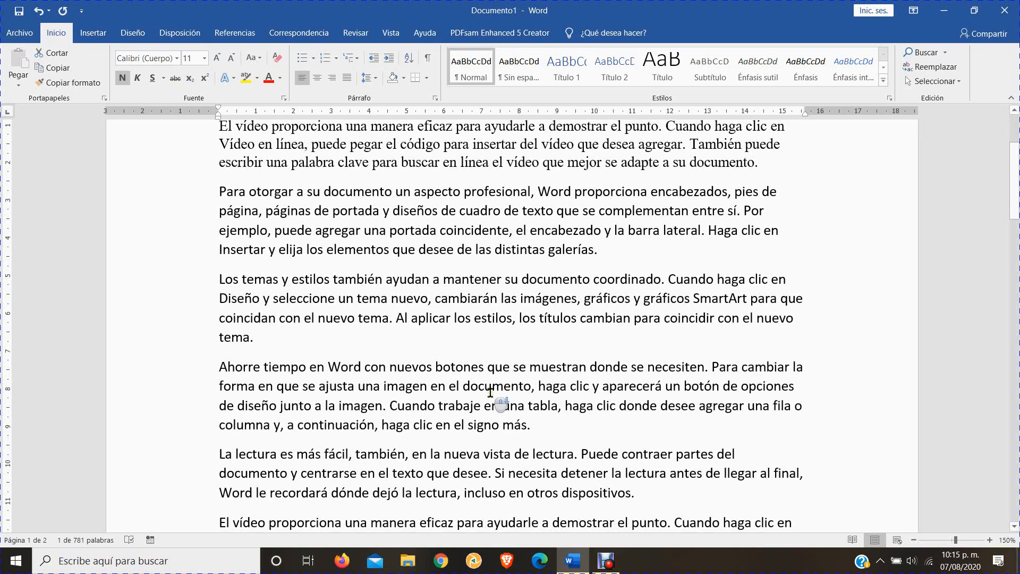
pyautogui.scroll(5, 493, 392)
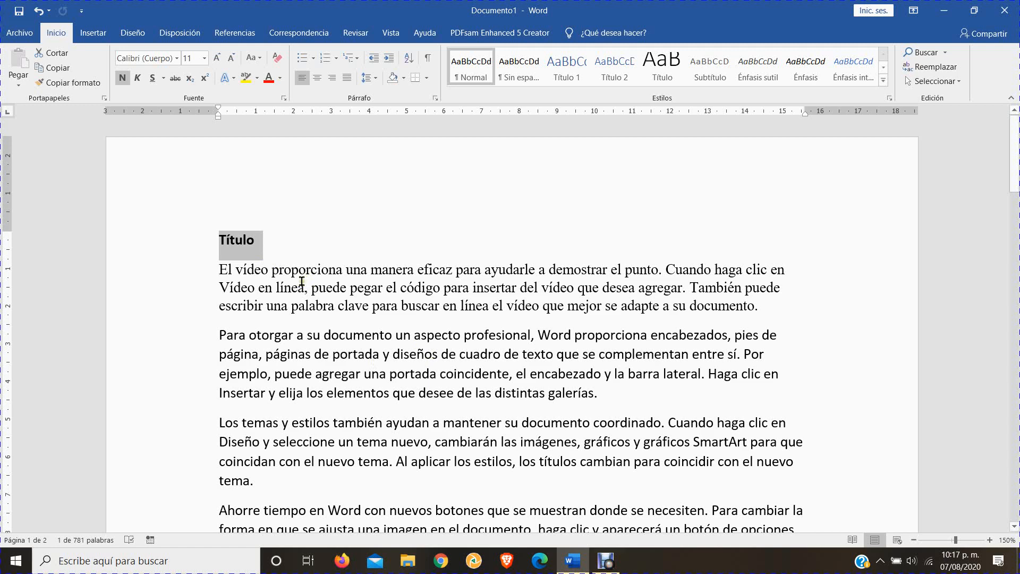
pyautogui.moveTo(372, 272); pyautogui.dragTo(536, 273)
pyautogui.moveTo(468, 276); pyautogui.dragTo(414, 272)
pyautogui.click(140, 82)
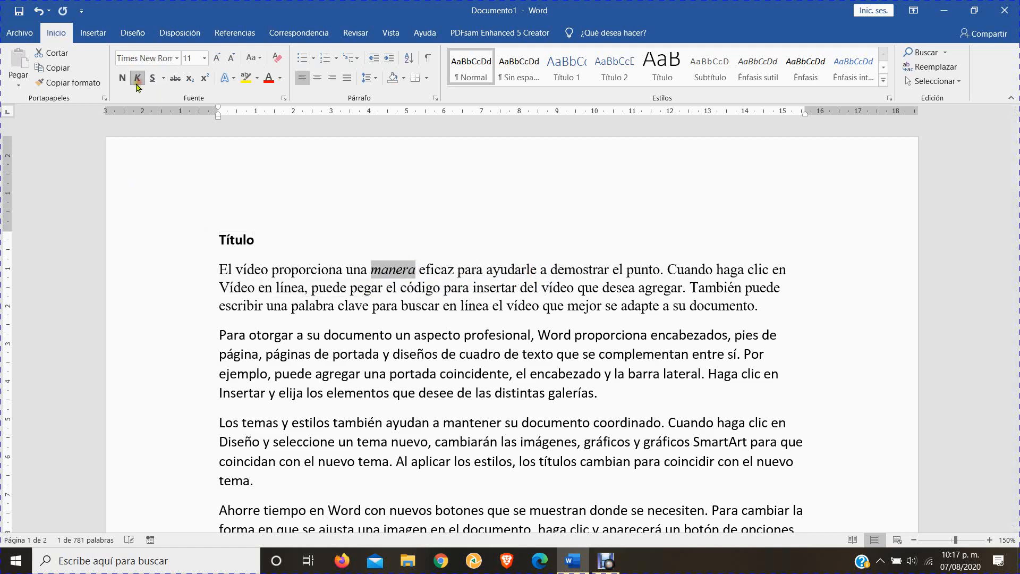
pyautogui.moveTo(377, 289); pyautogui.dragTo(525, 290)
pyautogui.hotkey('ctrl', 'k')
pyautogui.click(508, 335)
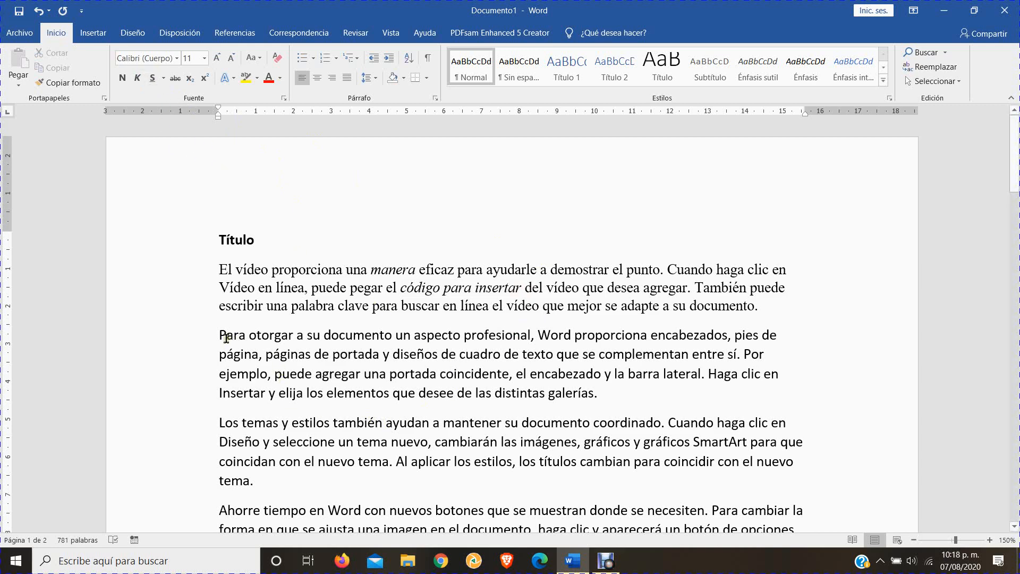
# In the second paragraph, single-underline the opening phrase up to "aspecto profesional" and double-underline "puede agregar una portada coincidente"
pyautogui.moveTo(226, 343); pyautogui.dragTo(528, 335)
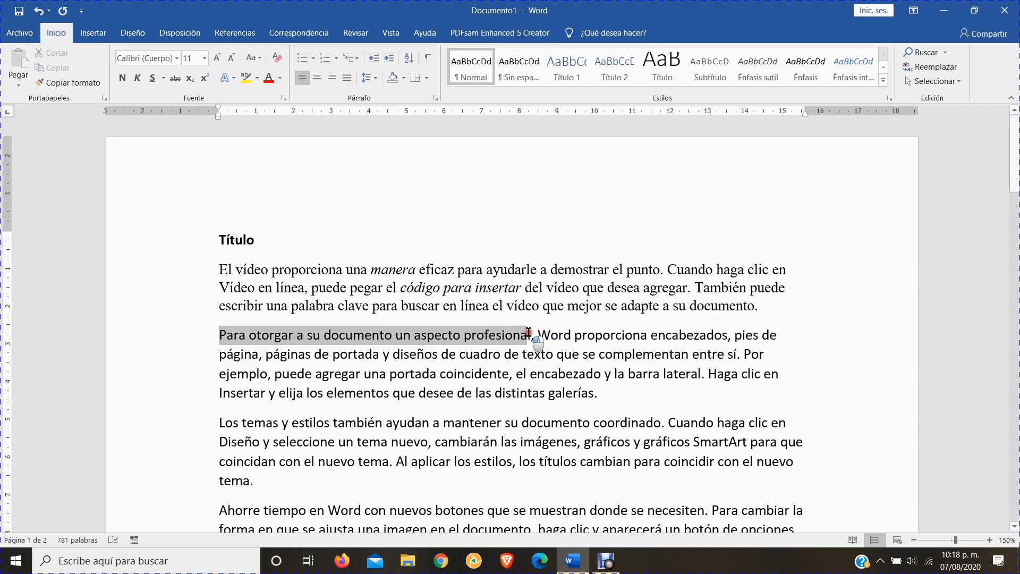
pyautogui.click(153, 78)
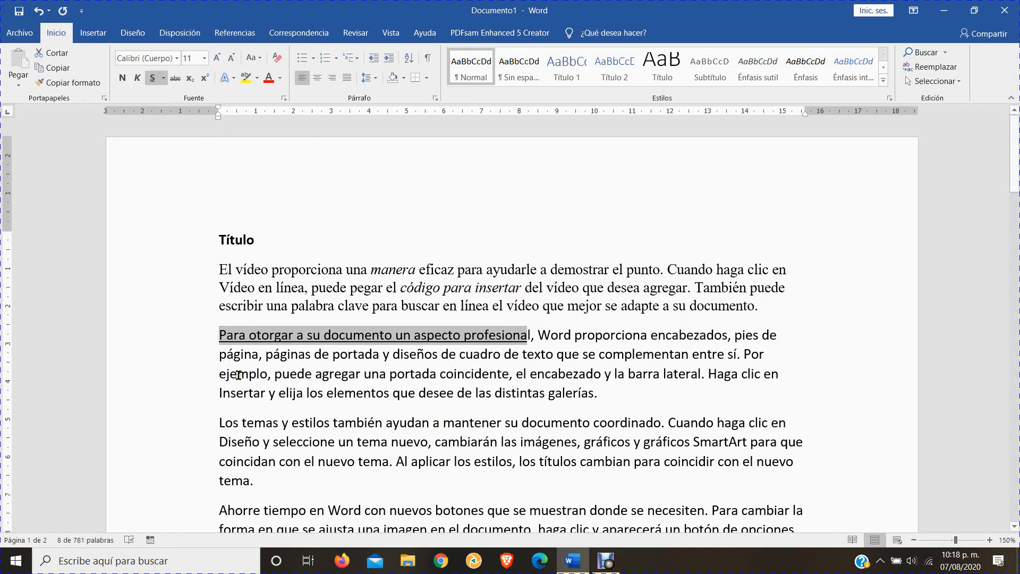
pyautogui.moveTo(275, 376); pyautogui.dragTo(510, 375)
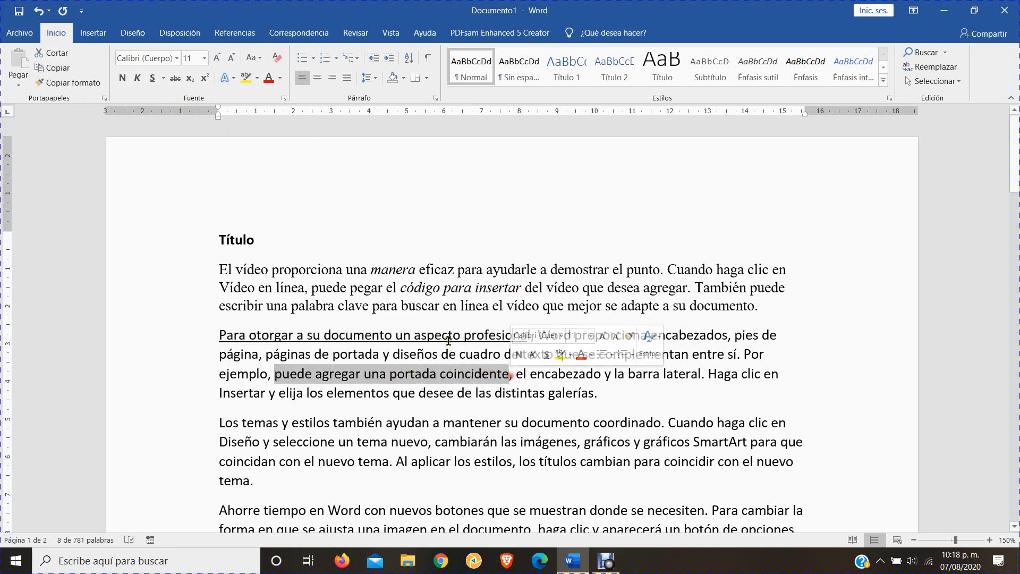
pyautogui.click(164, 78)
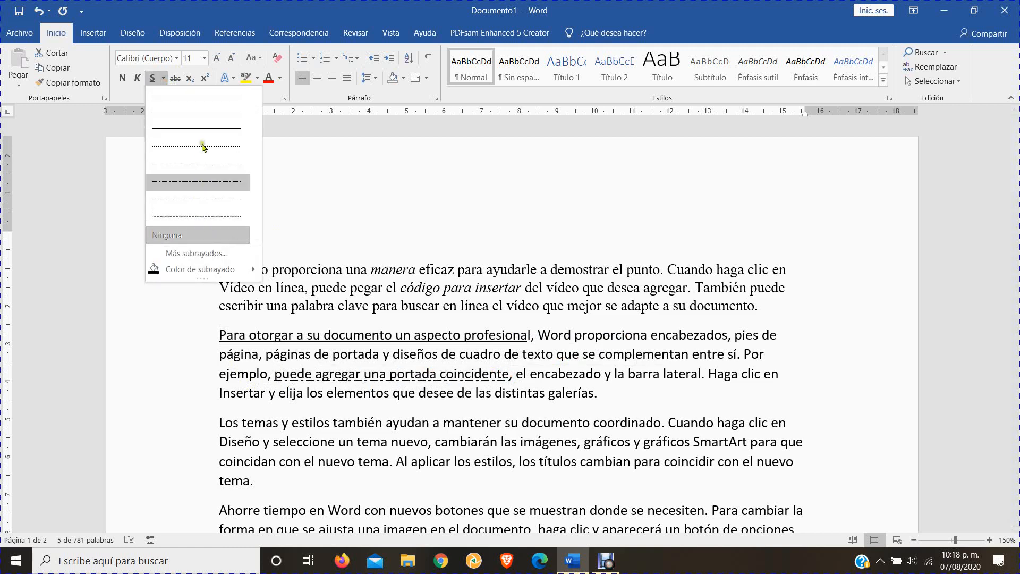
pyautogui.click(212, 112)
pyautogui.click(447, 417)
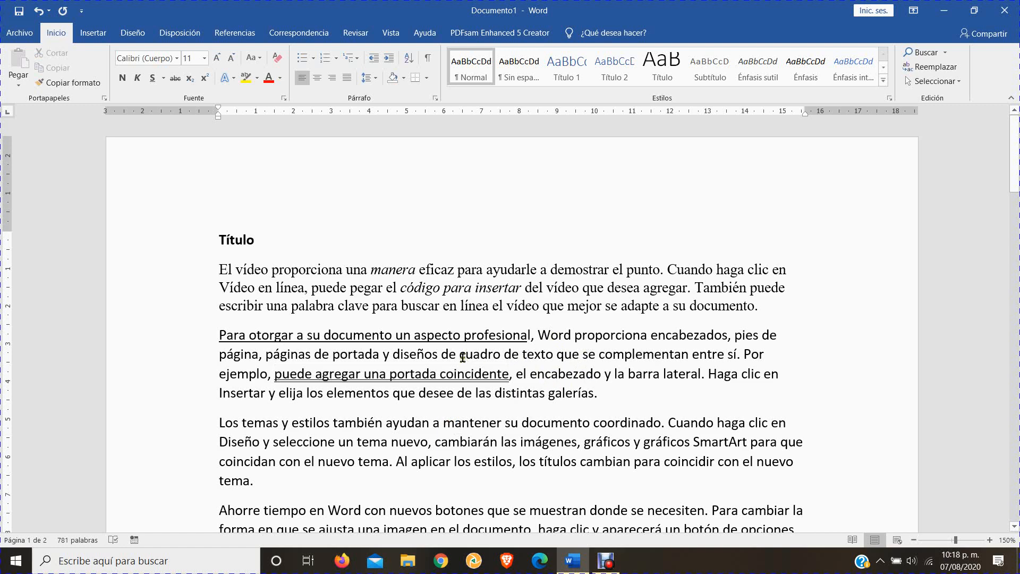
# Strike through the phrase "Al aplicar los estilos" in the third body paragraph
pyautogui.moveTo(460, 355); pyautogui.dragTo(693, 355)
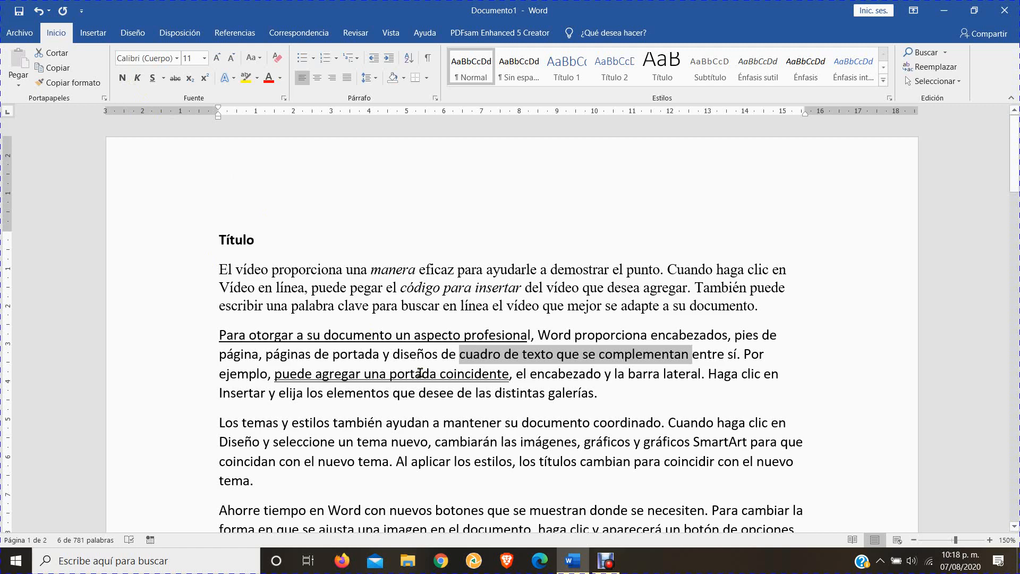
pyautogui.scroll(-1, 443, 375)
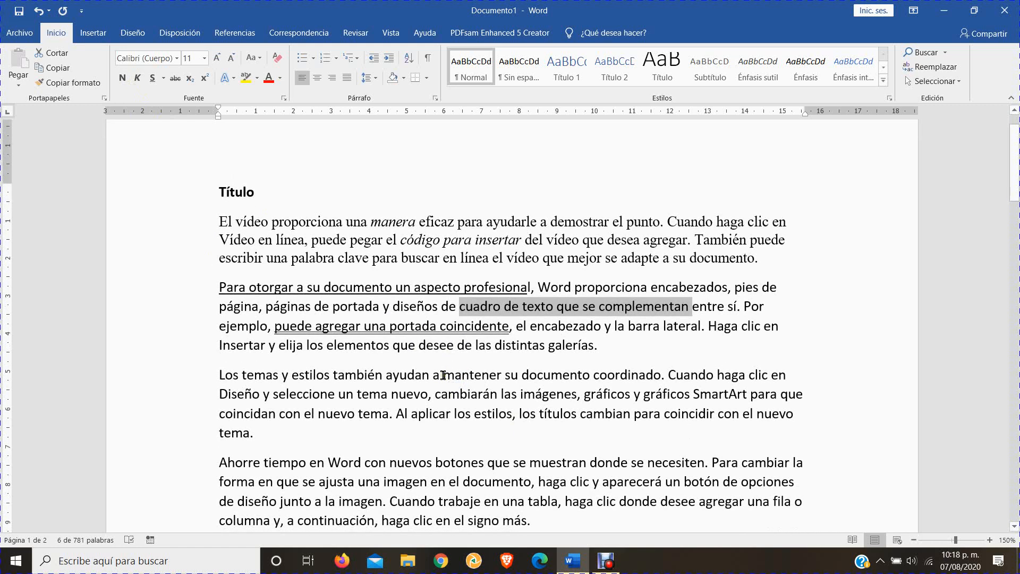
pyautogui.scroll(-1, 327, 204)
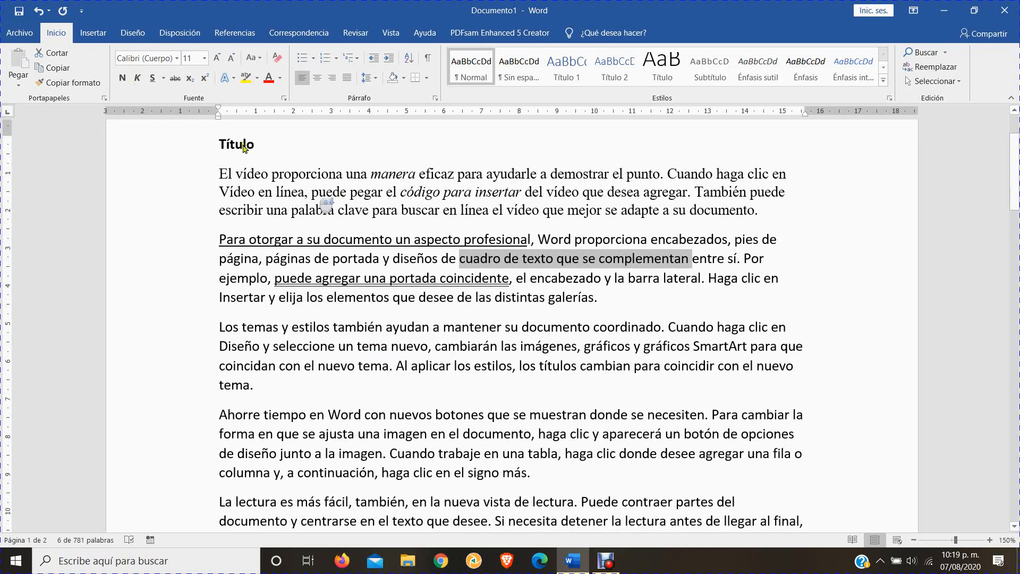
pyautogui.moveTo(396, 367); pyautogui.dragTo(514, 357)
pyautogui.click(176, 78)
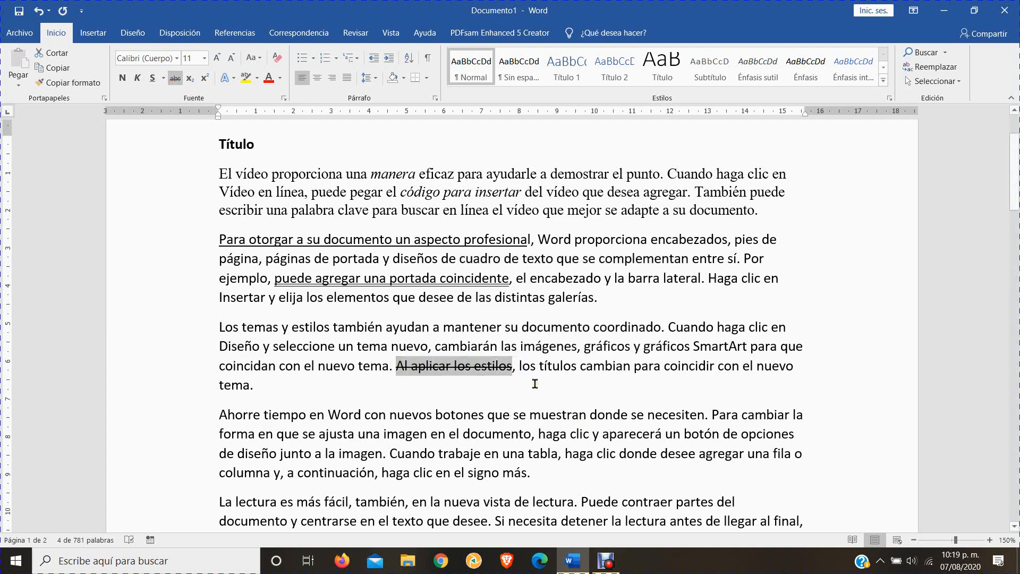
# Shorten "las imágenes" in the third body paragraph to "lases"
pyautogui.click(541, 339)
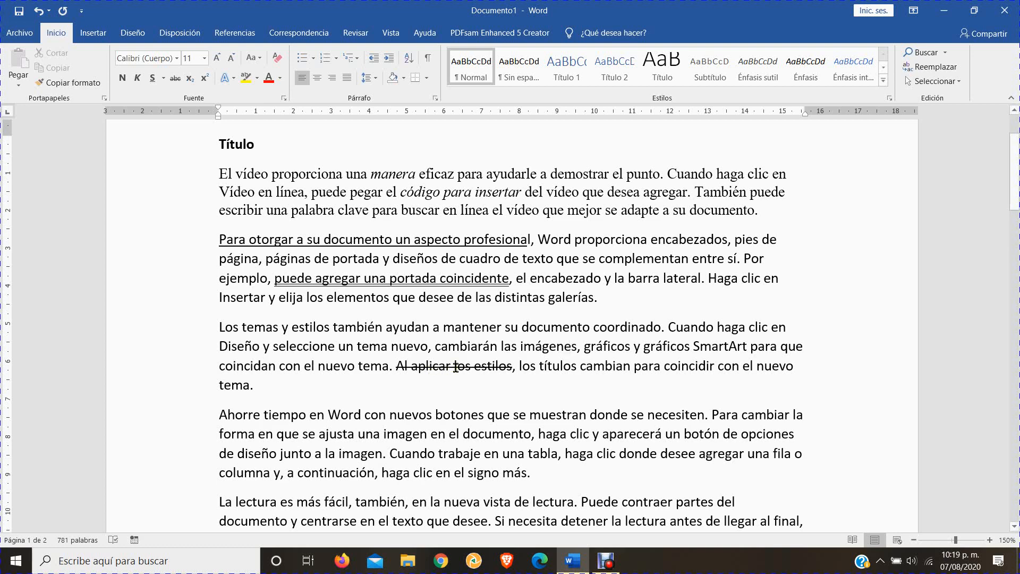
pyautogui.press('BackSpace')
pyautogui.press('BackSpace')
pyautogui.press('BackSpace')
pyautogui.press('BackSpace')
pyautogui.press('BackSpace')
pyautogui.press('BackSpace')
pyautogui.press('BackSpace')
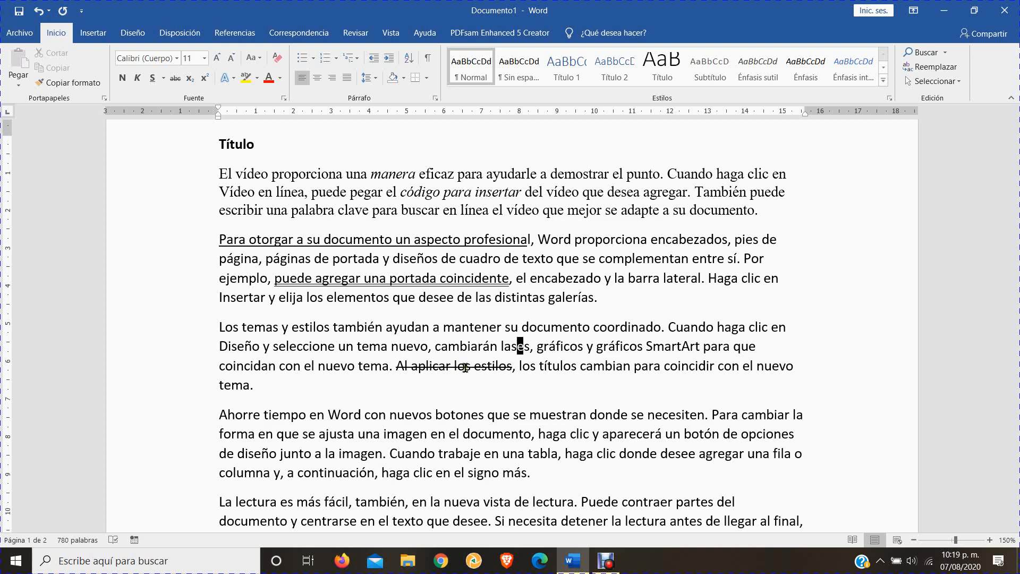
pyautogui.click(398, 367)
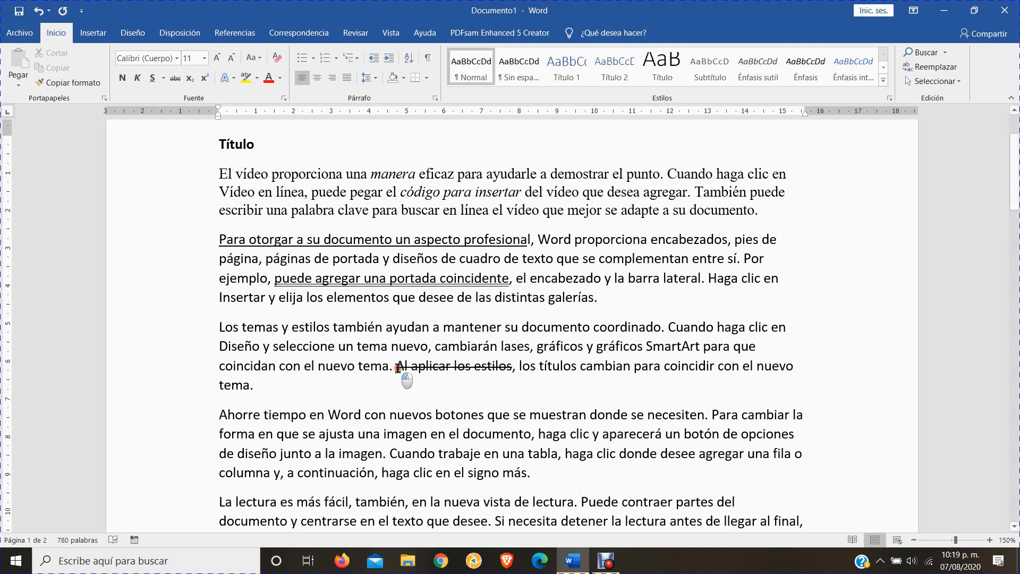
pyautogui.moveTo(398, 367); pyautogui.dragTo(512, 368)
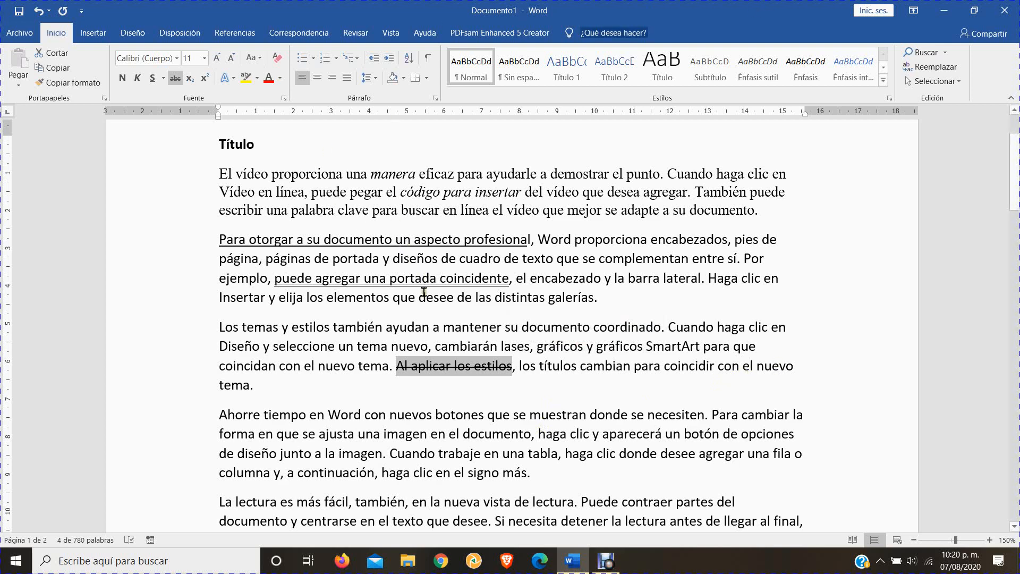
pyautogui.moveTo(420, 297); pyautogui.dragTo(548, 299)
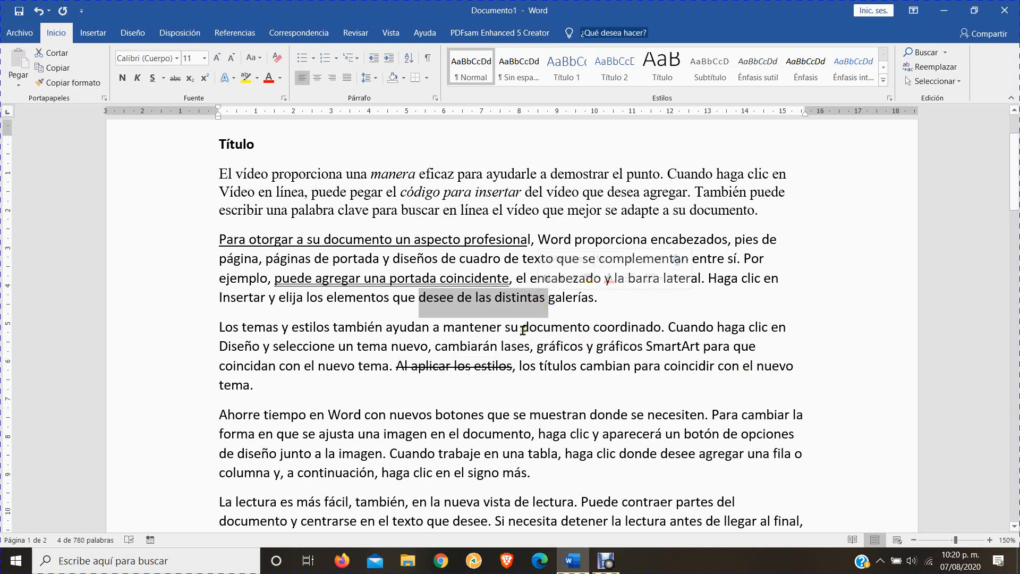
pyautogui.moveTo(521, 328); pyautogui.dragTo(661, 328)
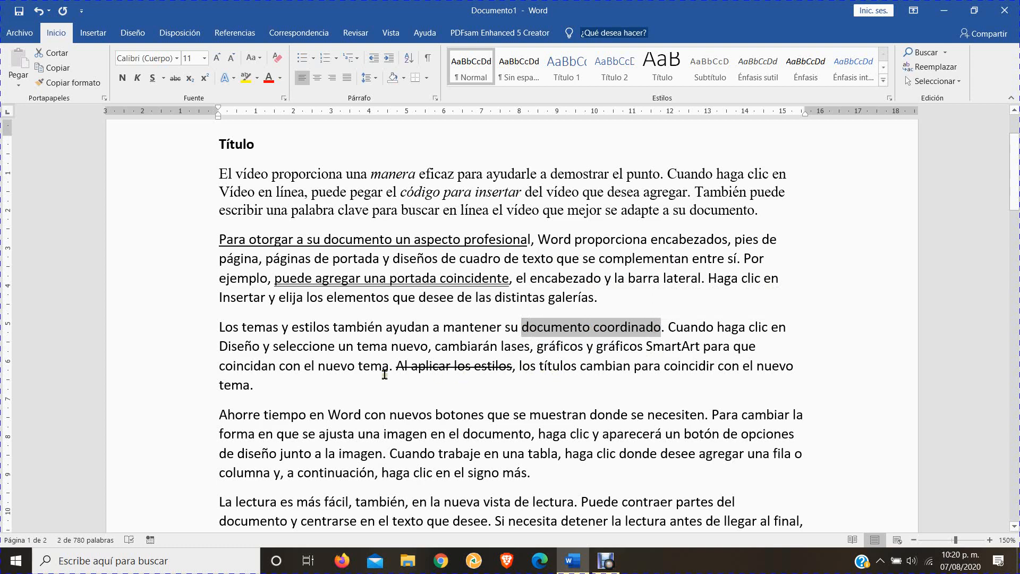
pyautogui.moveTo(397, 373); pyautogui.dragTo(607, 386)
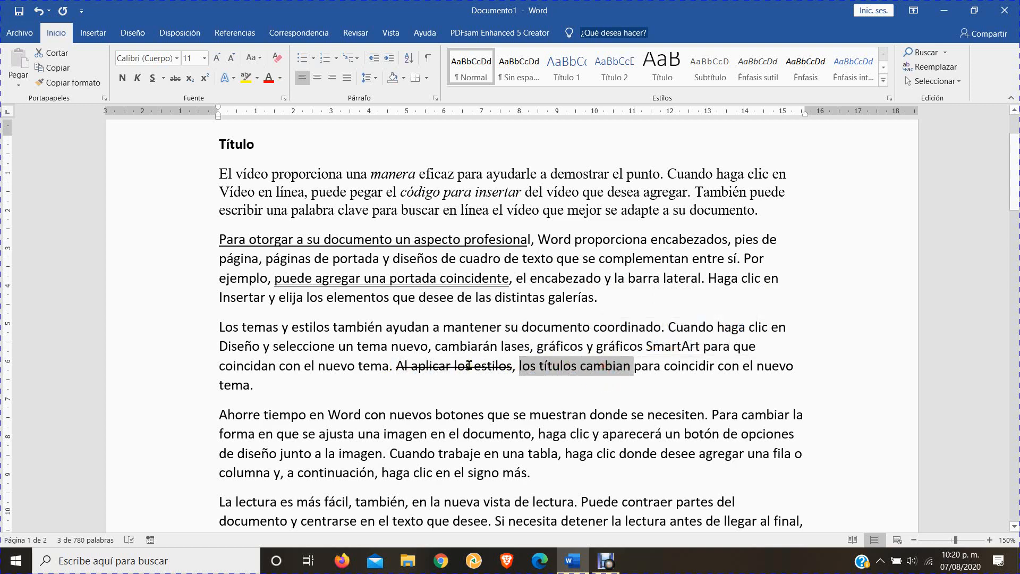
pyautogui.moveTo(475, 346); pyautogui.dragTo(485, 346)
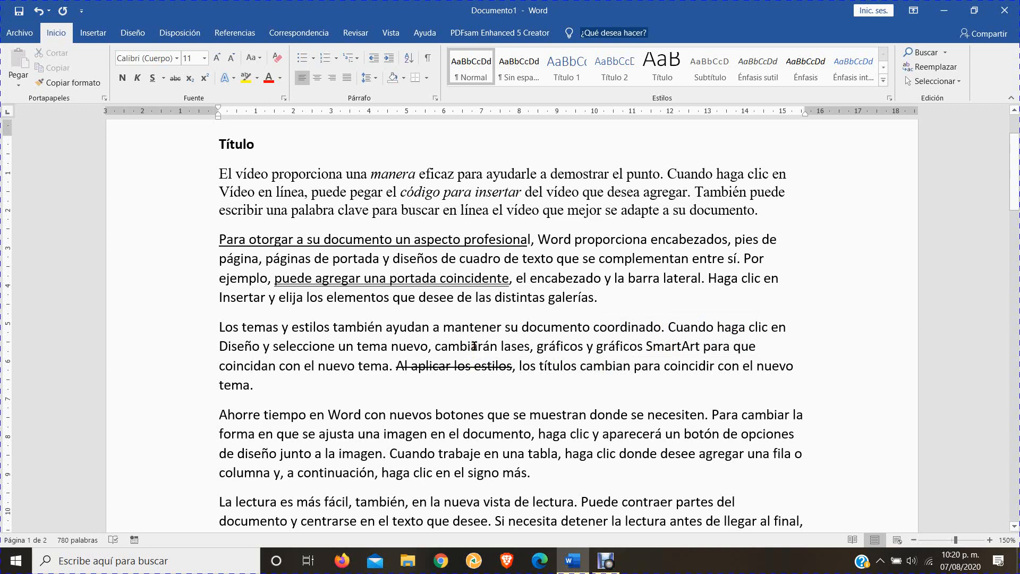
# Add a new line reading "80kg" after the second body paragraph
pyautogui.click(609, 297)
pyautogui.press('Return')
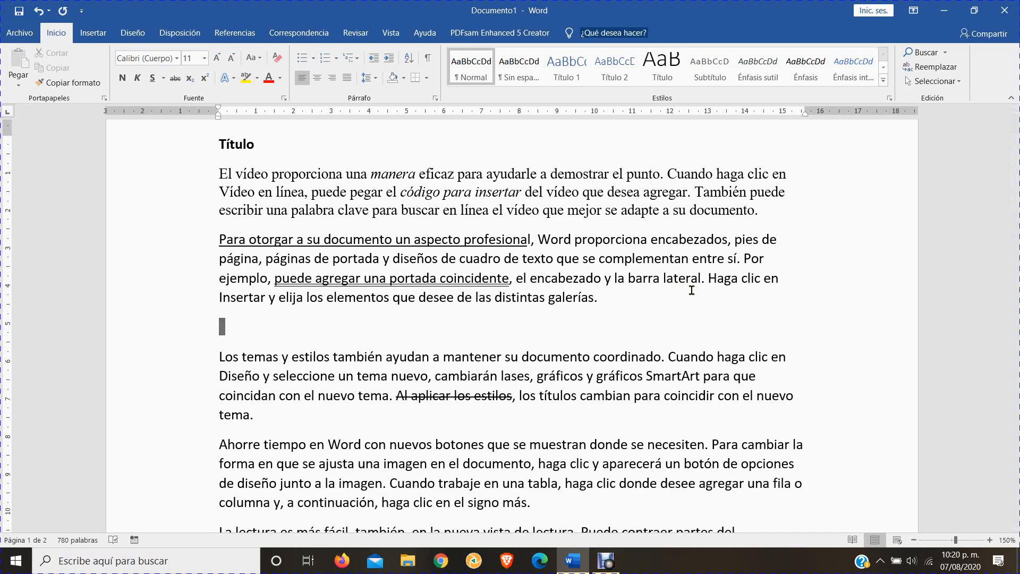
pyautogui.write('80kg')
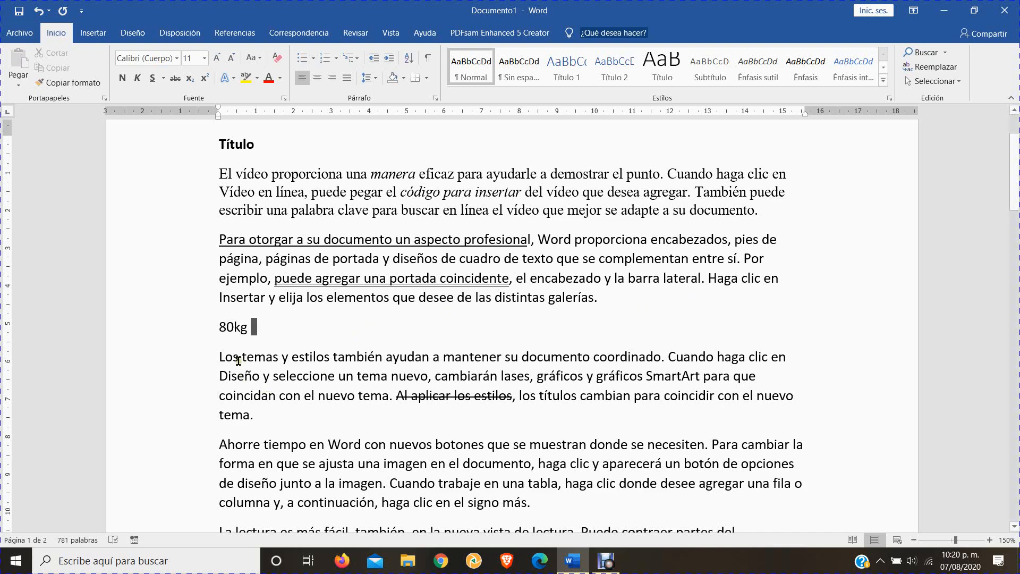
pyautogui.click(220, 333)
pyautogui.moveTo(228, 323); pyautogui.dragTo(263, 340)
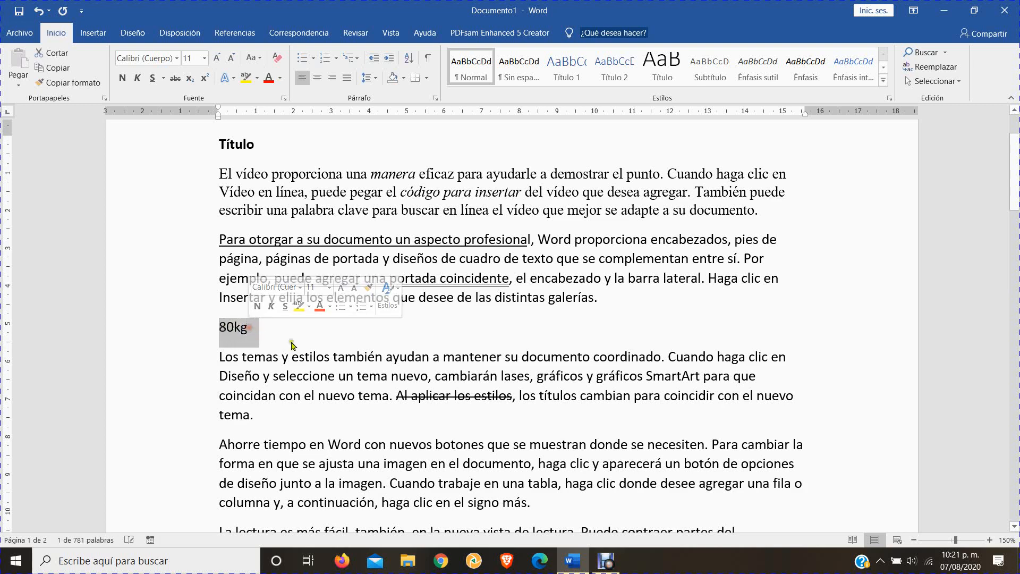
# Add "82kg" after "80kg" and strike through only "82kg"
pyautogui.click(268, 333)
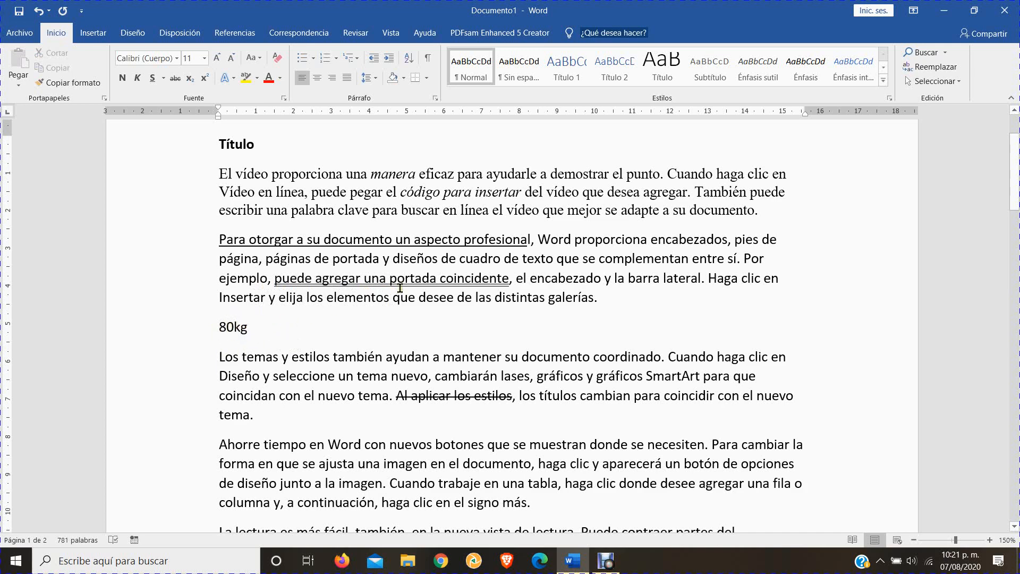
pyautogui.write('82')
pyautogui.hotkey('shift', 'Left')
pyautogui.hotkey('shift', 'Left')
pyautogui.hotkey('shift', 'Left')
pyautogui.hotkey('shift', 'Left')
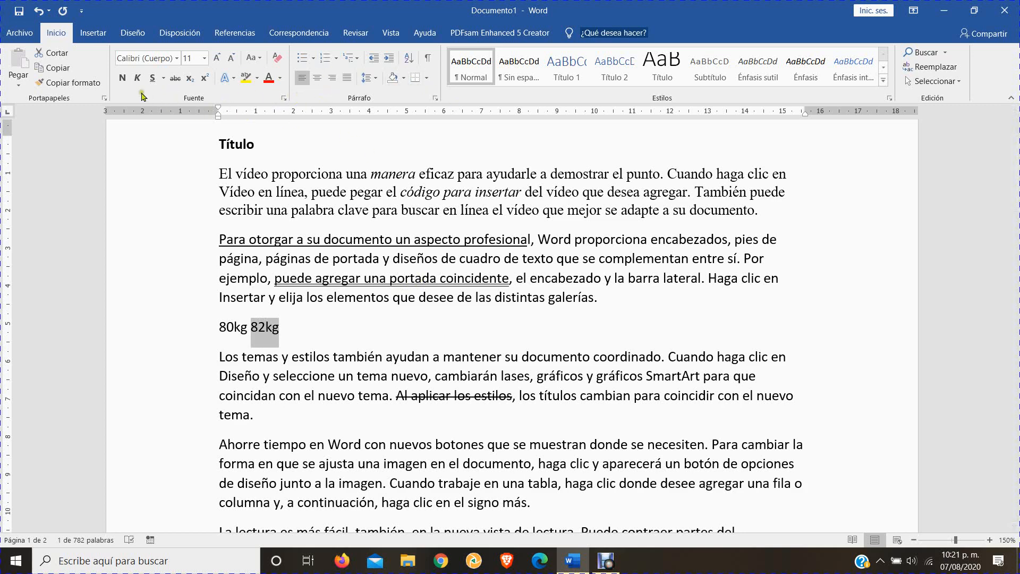
pyautogui.click(175, 78)
pyautogui.click(296, 326)
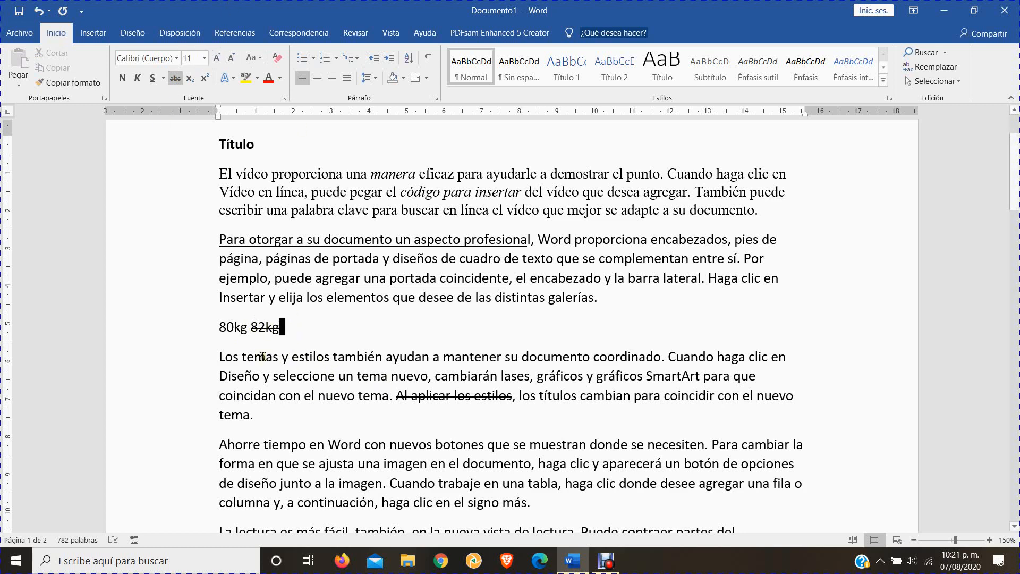
# Add an empty line below the line with the two kg values
pyautogui.scroll(-3, 263, 356)
pyautogui.scroll(4, 263, 356)
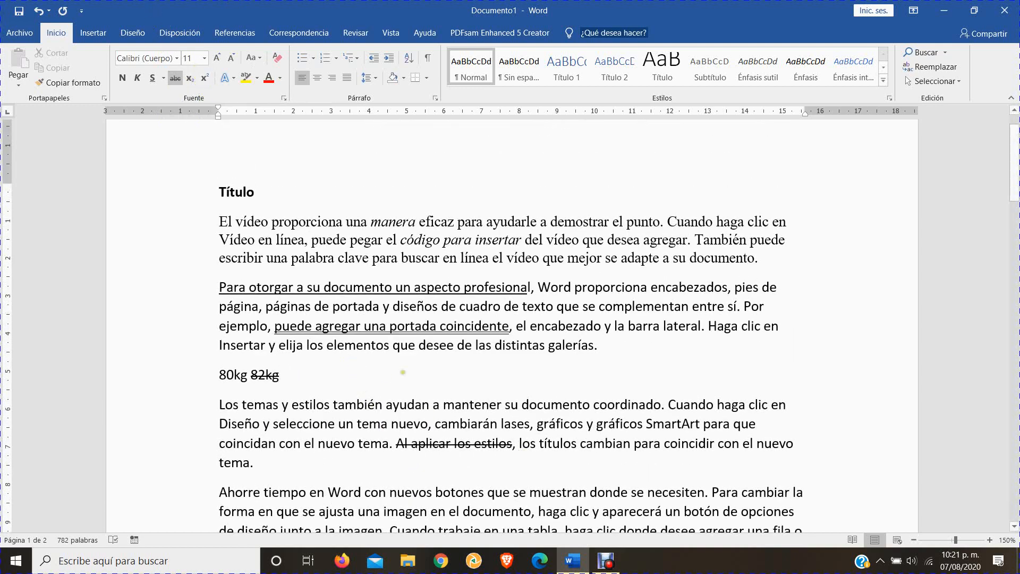
pyautogui.scroll(-2, 484, 338)
pyautogui.press('Return')
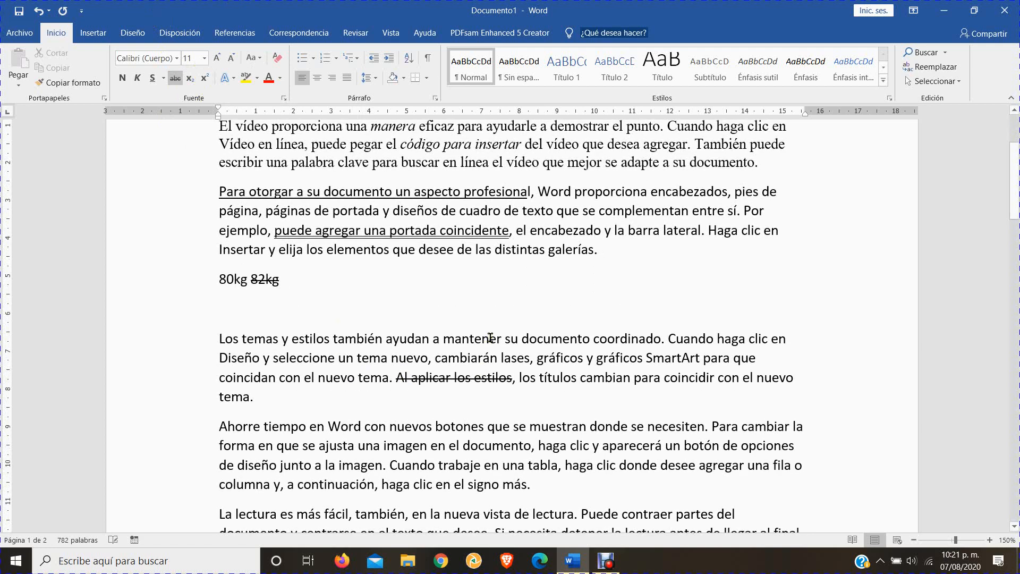
pyautogui.hotkey('shift', 'Down')
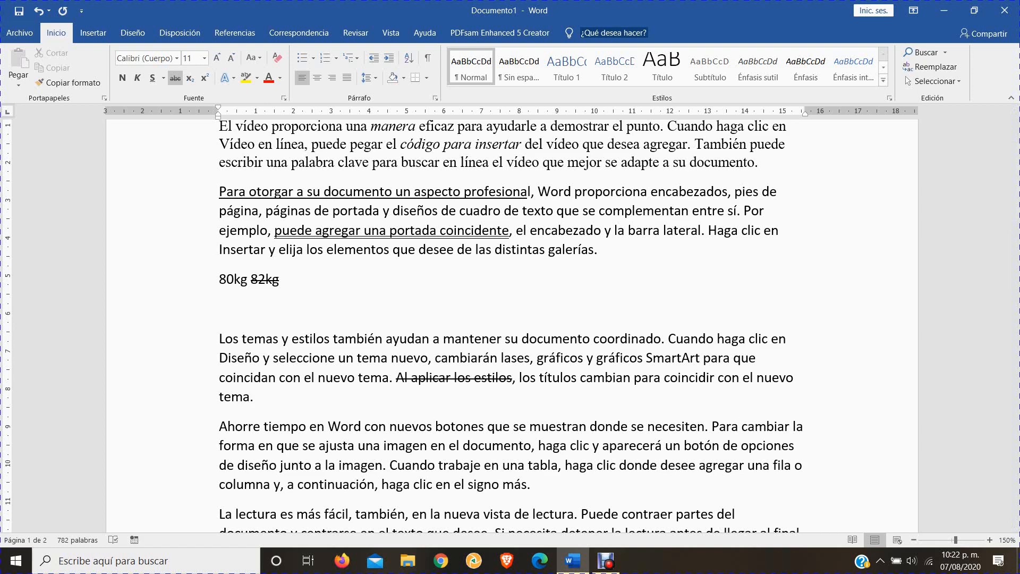
pyautogui.write('X2')
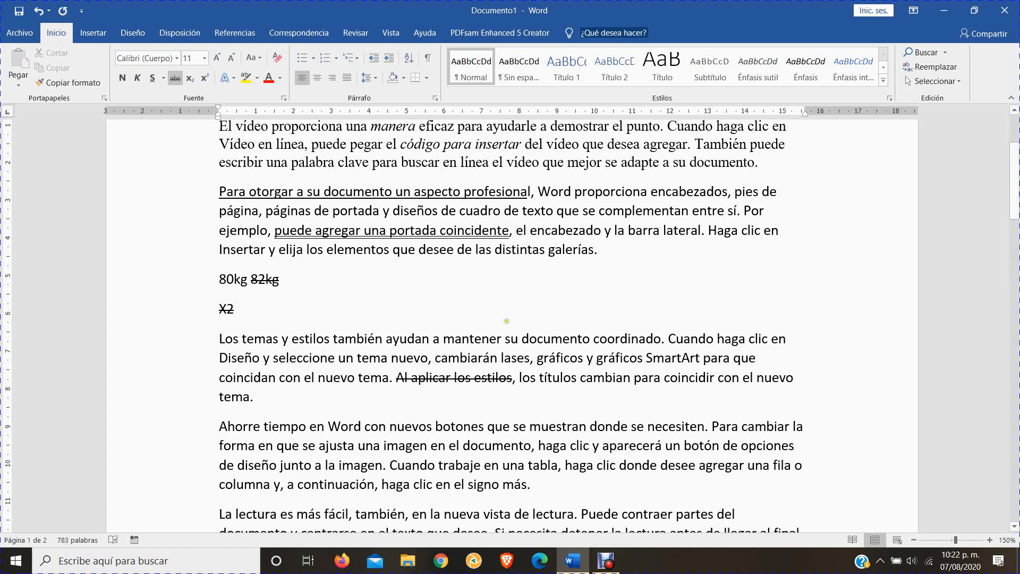
pyautogui.write('jhjkhjk')
pyautogui.press('BackSpace')
pyautogui.press('BackSpace')
pyautogui.press('BackSpace')
pyautogui.press('BackSpace')
pyautogui.press('BackSpace')
pyautogui.press('BackSpace')
pyautogui.press('BackSpace')
pyautogui.press('BackSpace')
pyautogui.press('BackSpace')
# Write "x2+25x+6=0" without strikethrough on the empty line below the kg values, and start a new line after it
pyautogui.write('x')
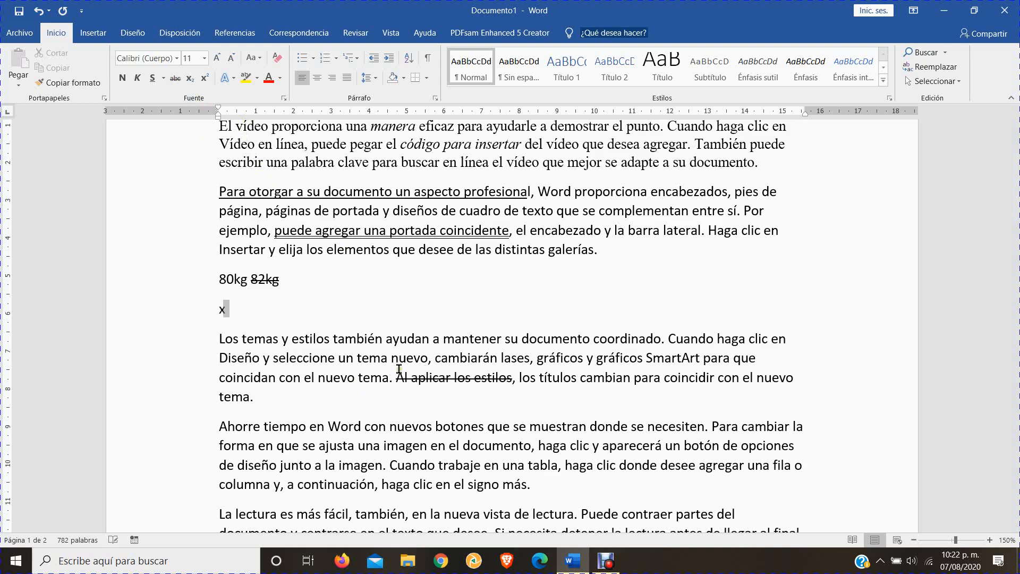
pyautogui.write('2')
pyautogui.hotkey('ctrl', 'z')
pyautogui.write('+25x+6=0')
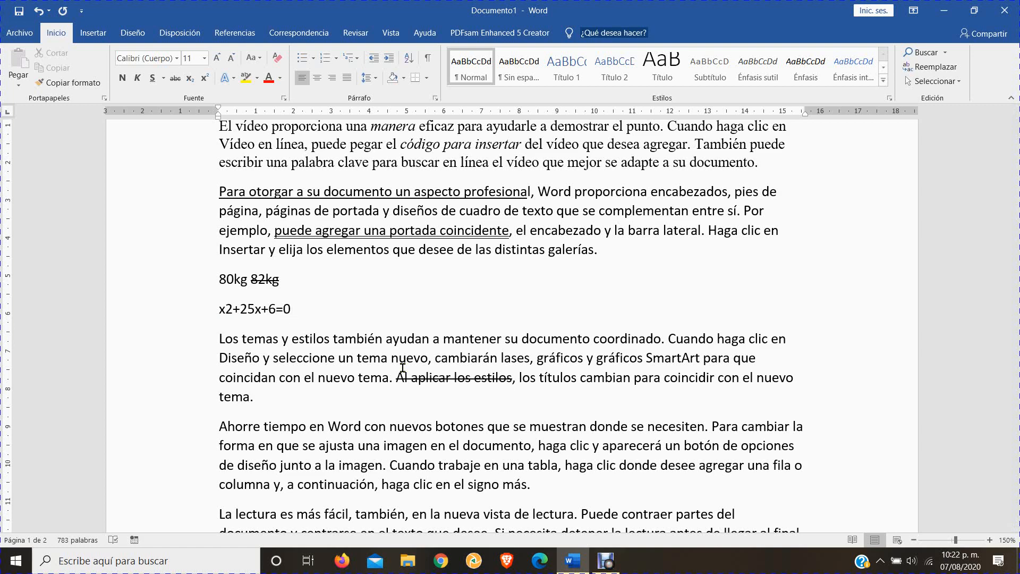
pyautogui.press('Return')
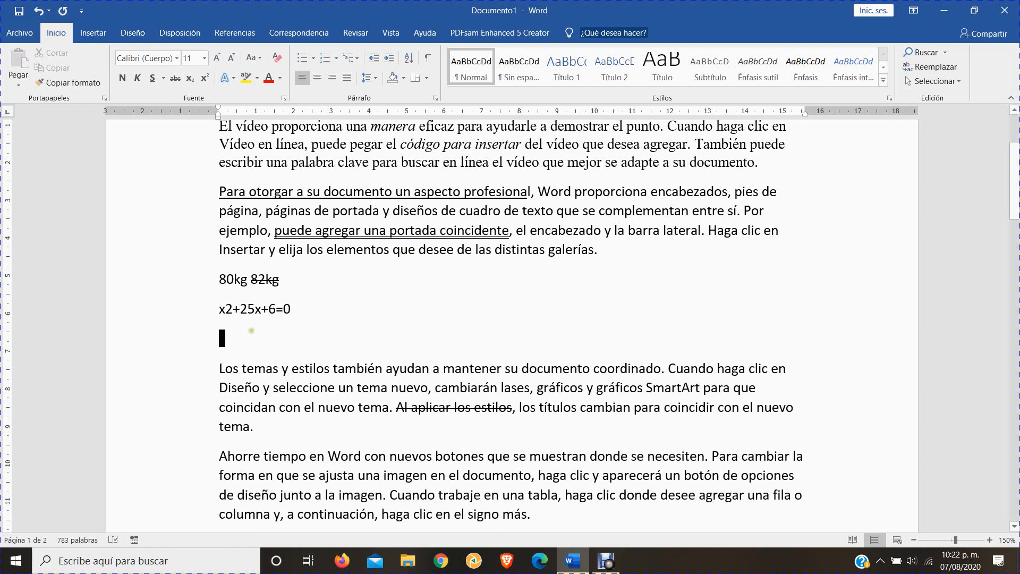
# Format the exponent 2 after the first x in the equation as superscript
pyautogui.moveTo(232, 311); pyautogui.dragTo(225, 315)
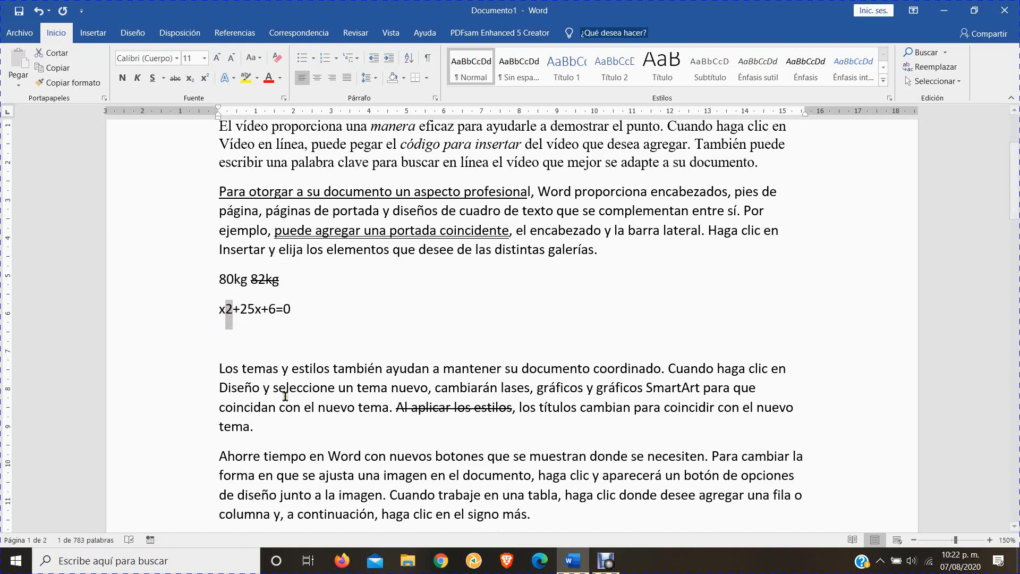
pyautogui.click(229, 309)
pyautogui.moveTo(226, 309); pyautogui.dragTo(233, 309)
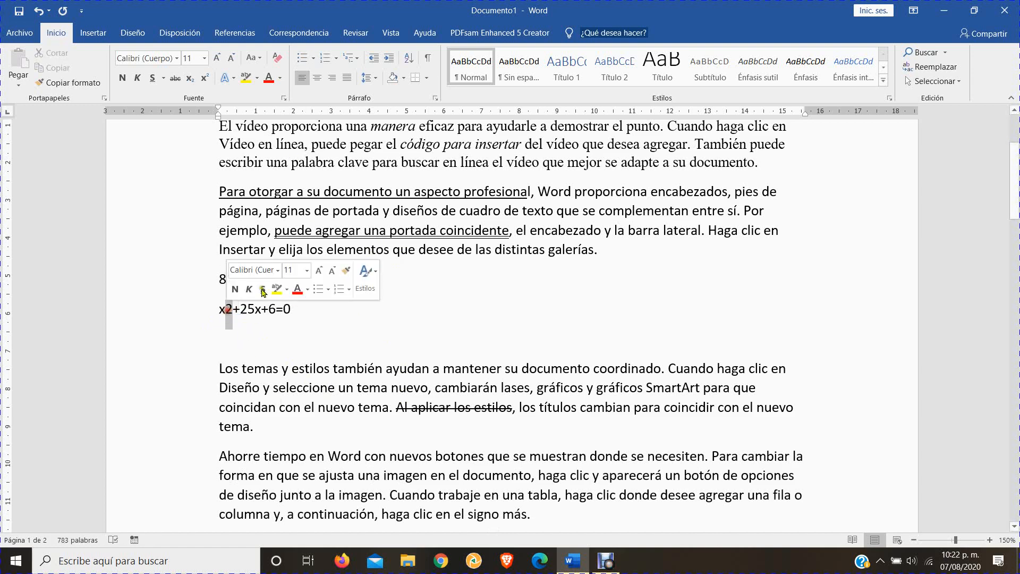
pyautogui.click(206, 78)
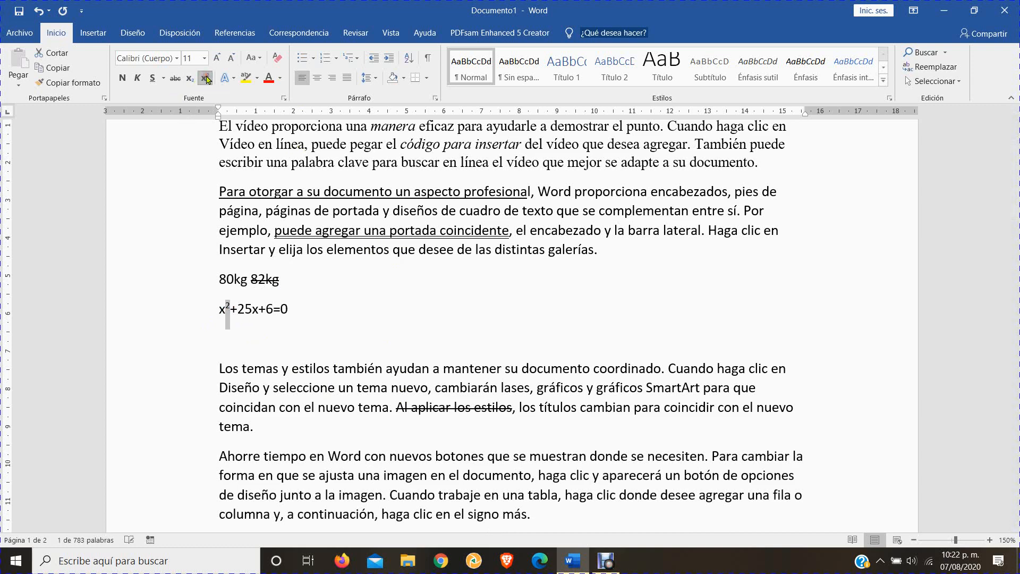
pyautogui.click(260, 313)
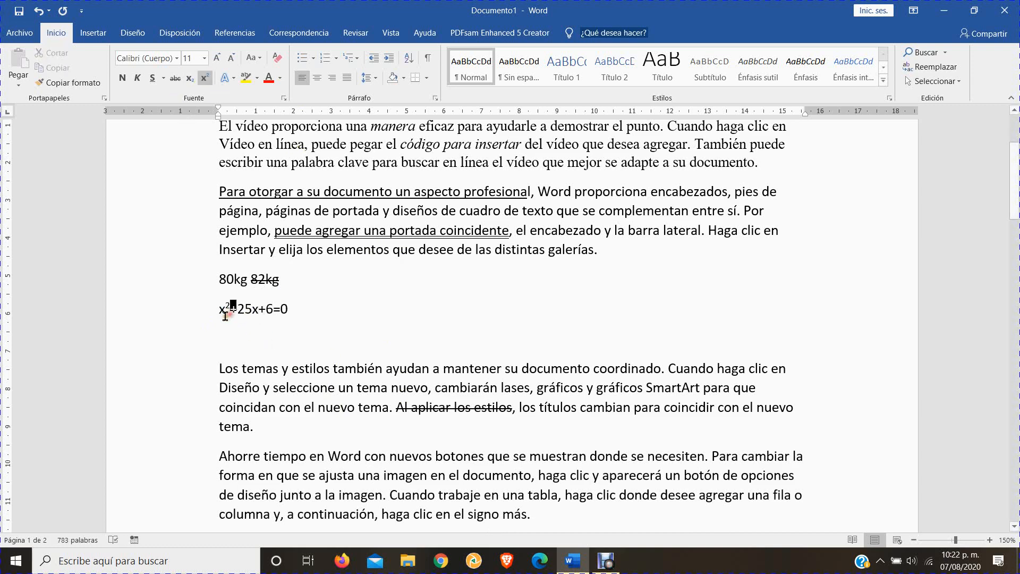
pyautogui.click(308, 310)
# Add a new line reading "H2O" directly below the equation
pyautogui.moveTo(220, 249); pyautogui.dragTo(305, 254)
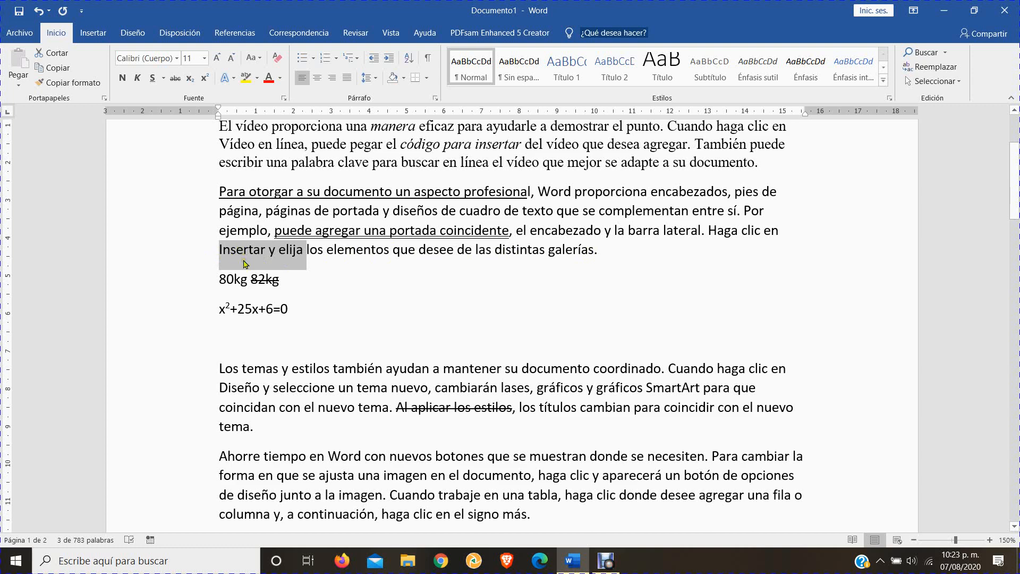
pyautogui.click(319, 310)
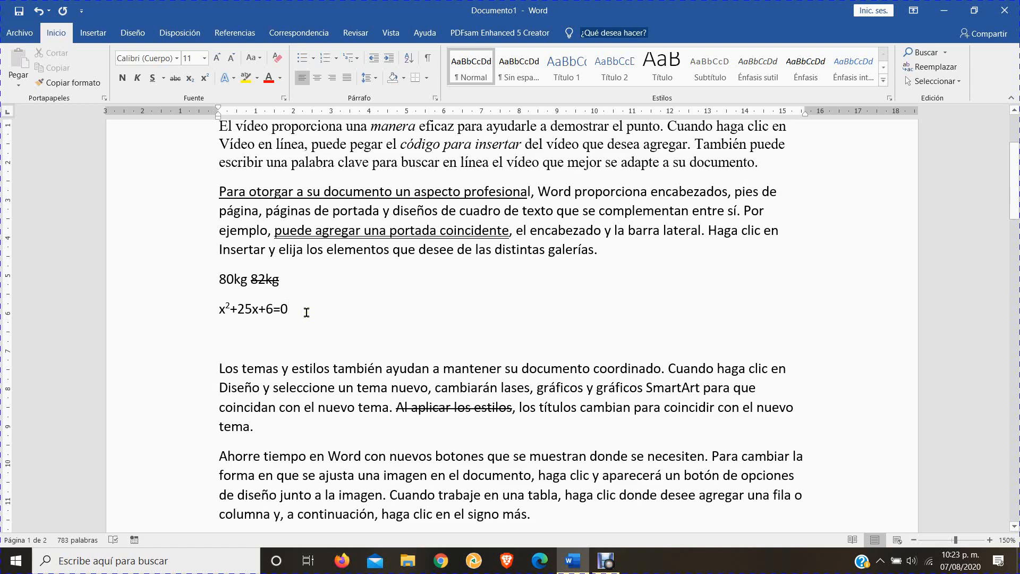
pyautogui.press('Return')
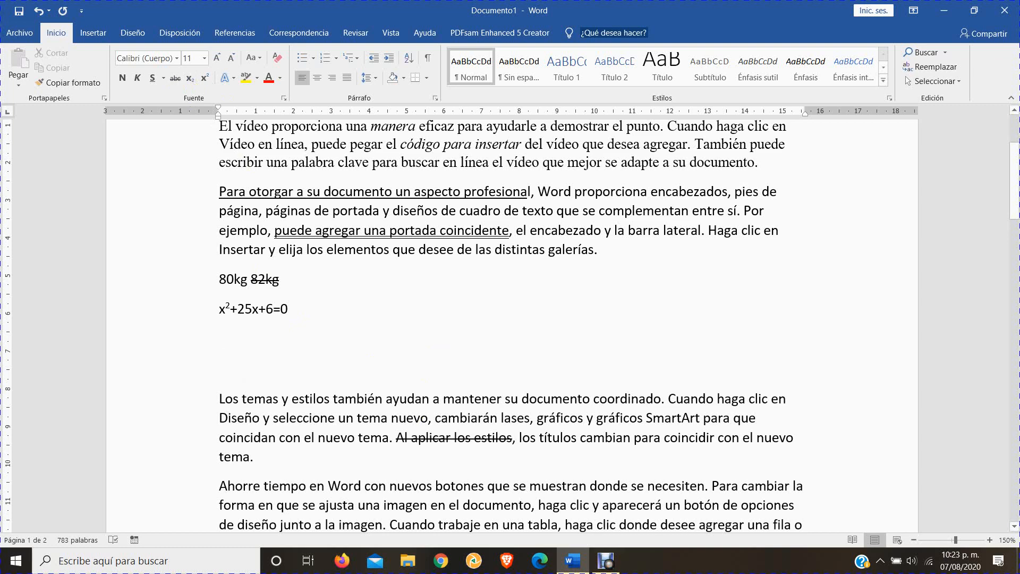
pyautogui.write('H2')
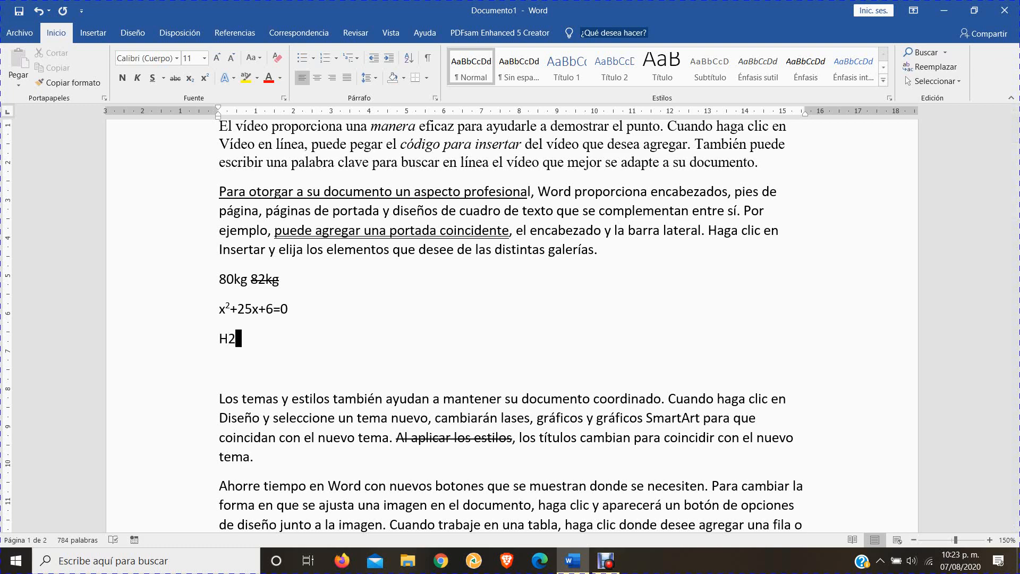
pyautogui.write('o')
pyautogui.press('BackSpace')
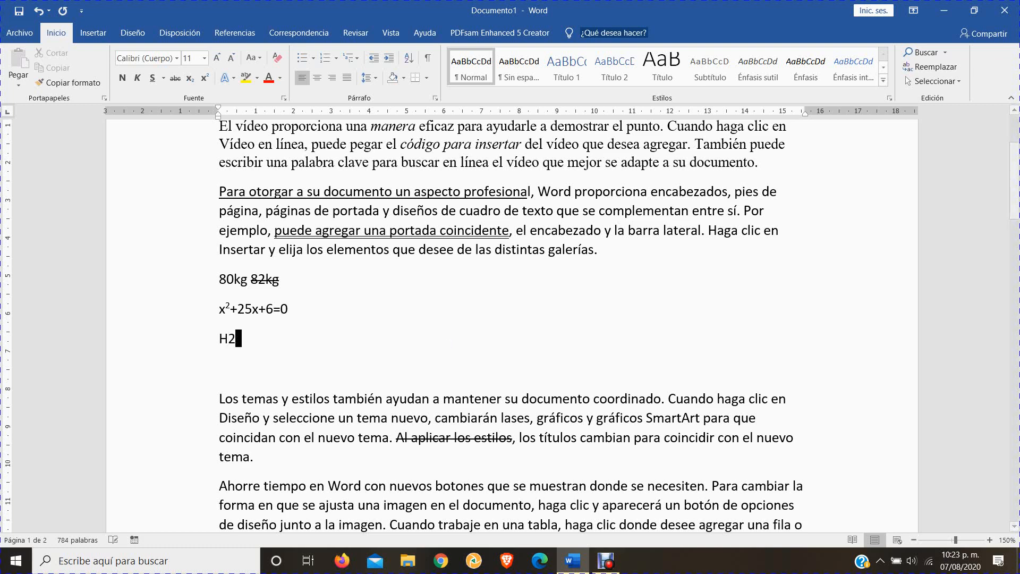
pyautogui.write('O')
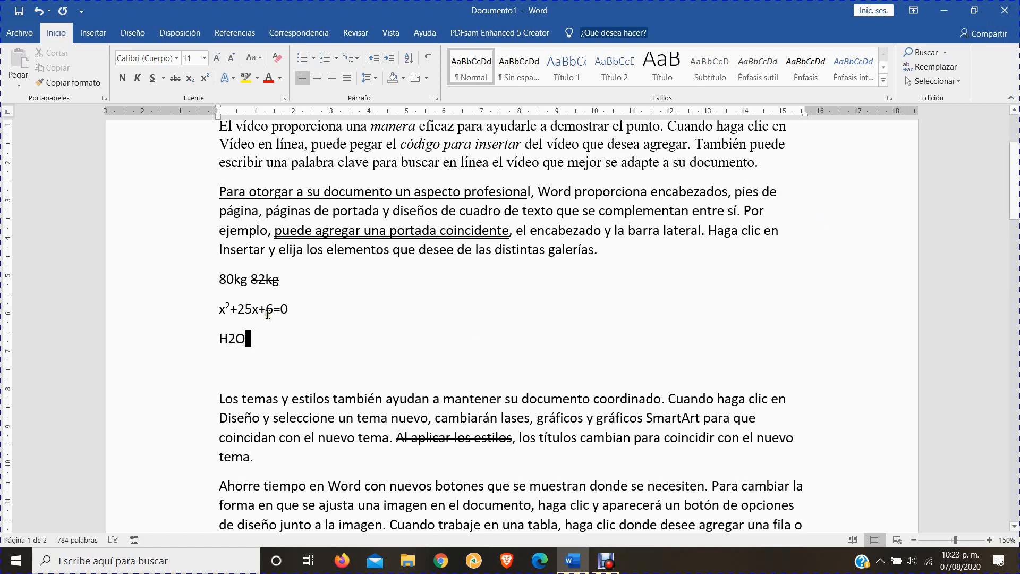
# Format the 2 in "H2O" as subscript and add an empty line below the formula
pyautogui.moveTo(227, 338); pyautogui.dragTo(235, 338)
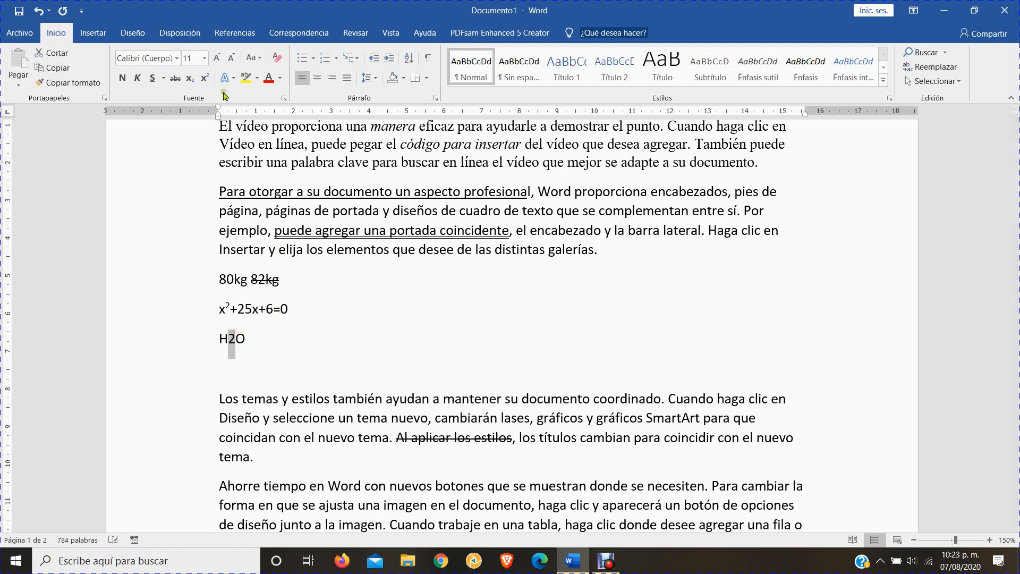
pyautogui.click(190, 78)
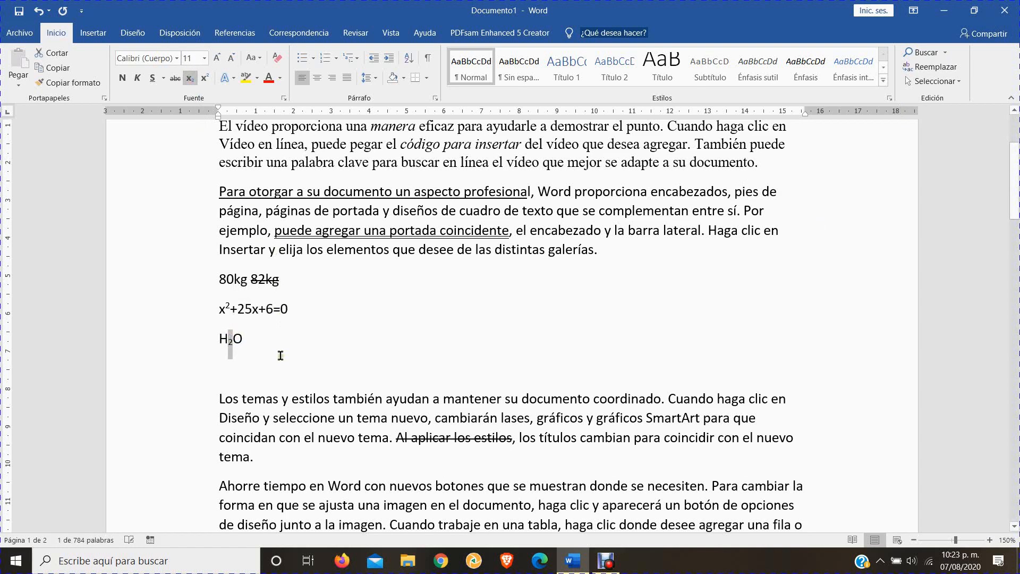
pyautogui.click(247, 340)
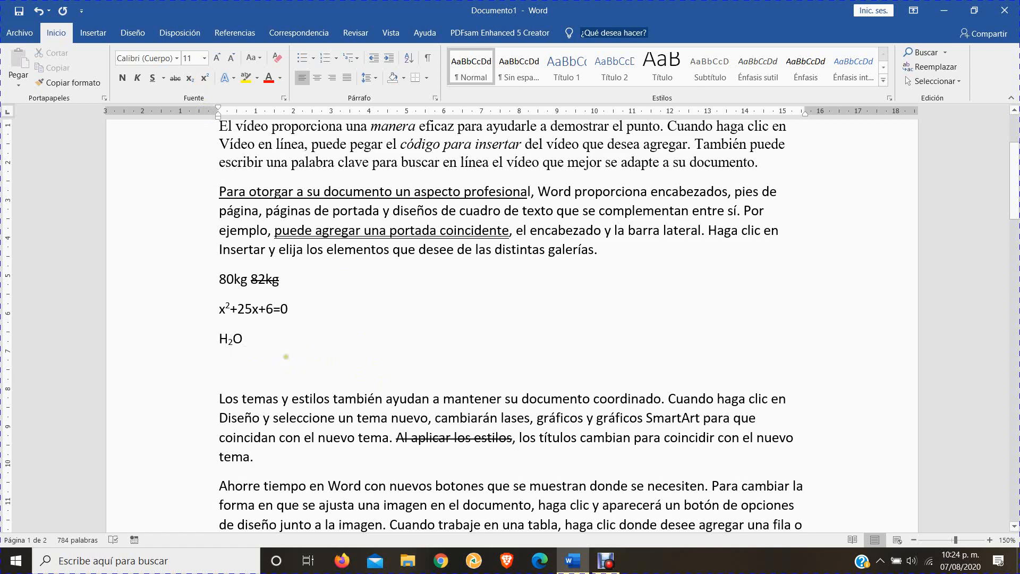
pyautogui.press('Return')
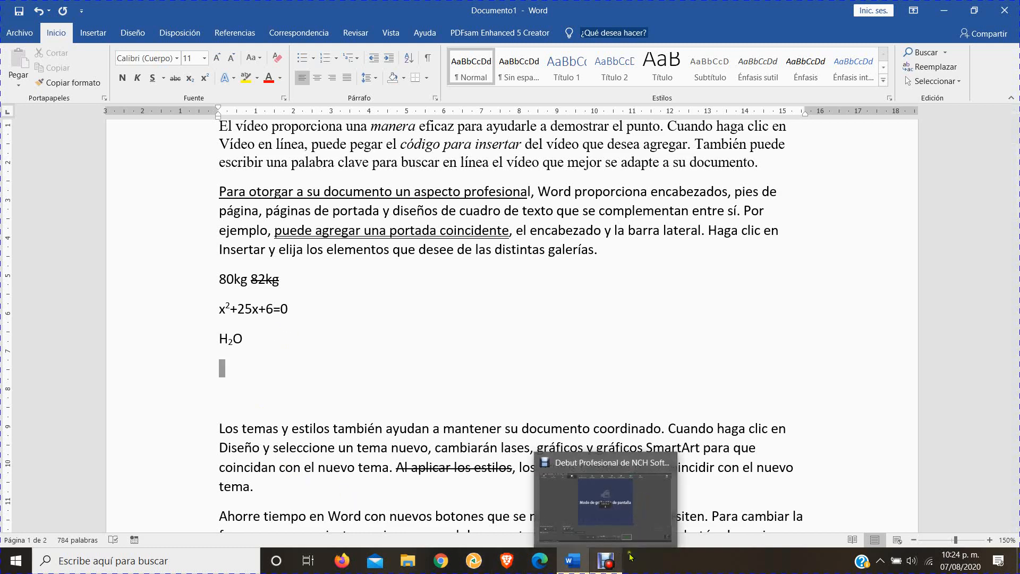
# Examine the text effects presets and the outline, shadow, reflection and glow options for the words "en línea el vídeo"
pyautogui.click(233, 80)
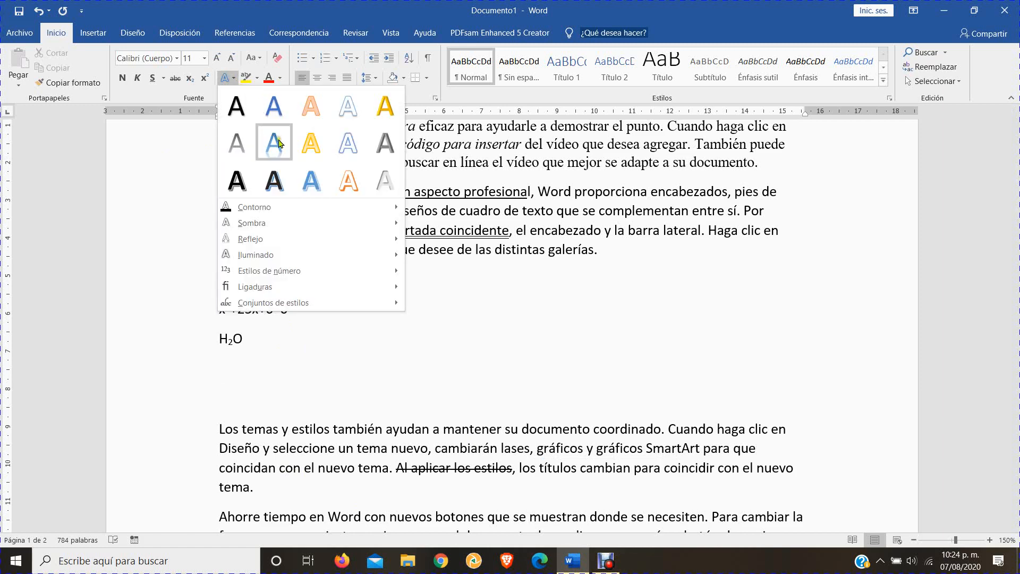
pyautogui.moveTo(314, 216)
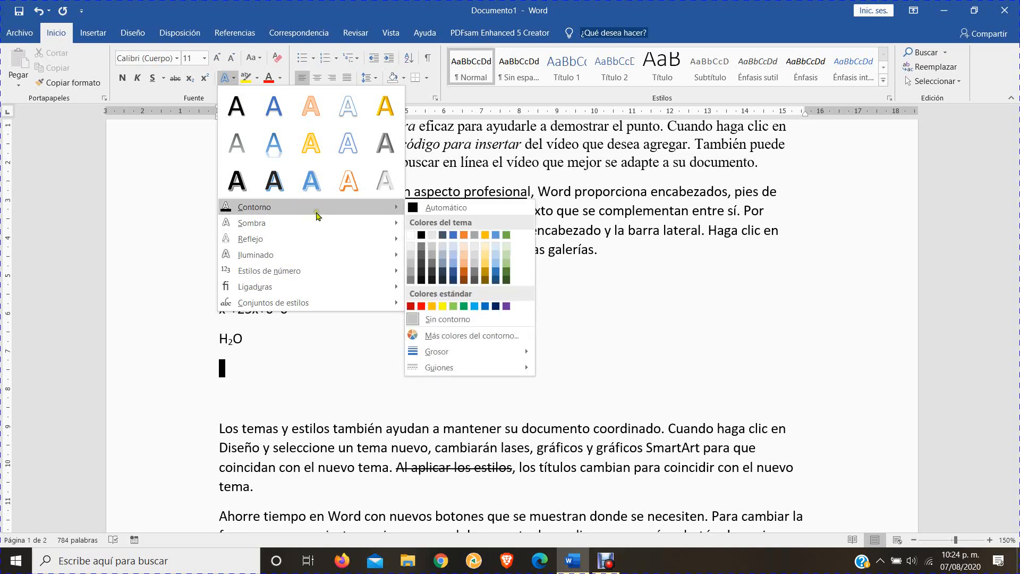
pyautogui.moveTo(336, 250)
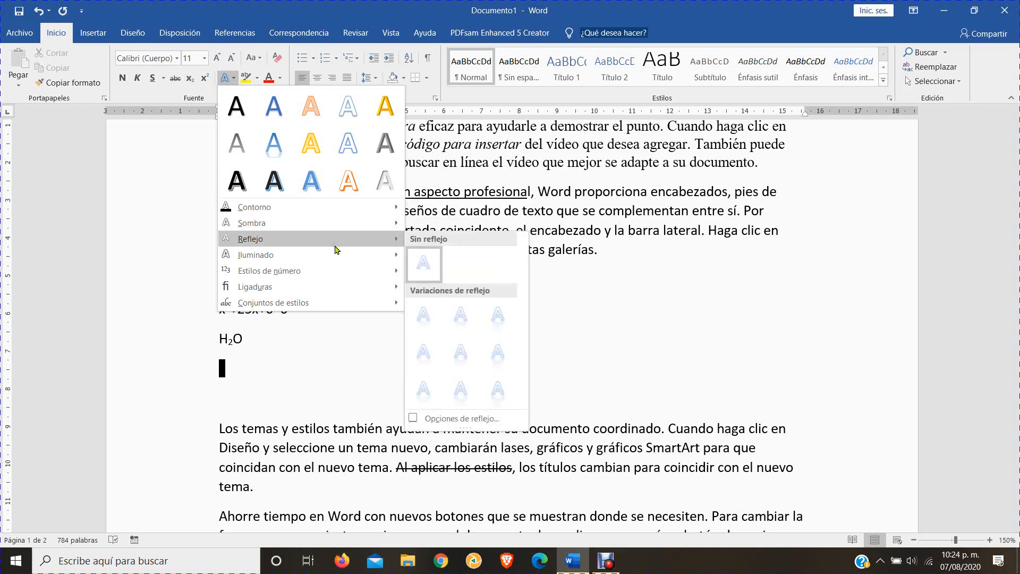
pyautogui.click(529, 156)
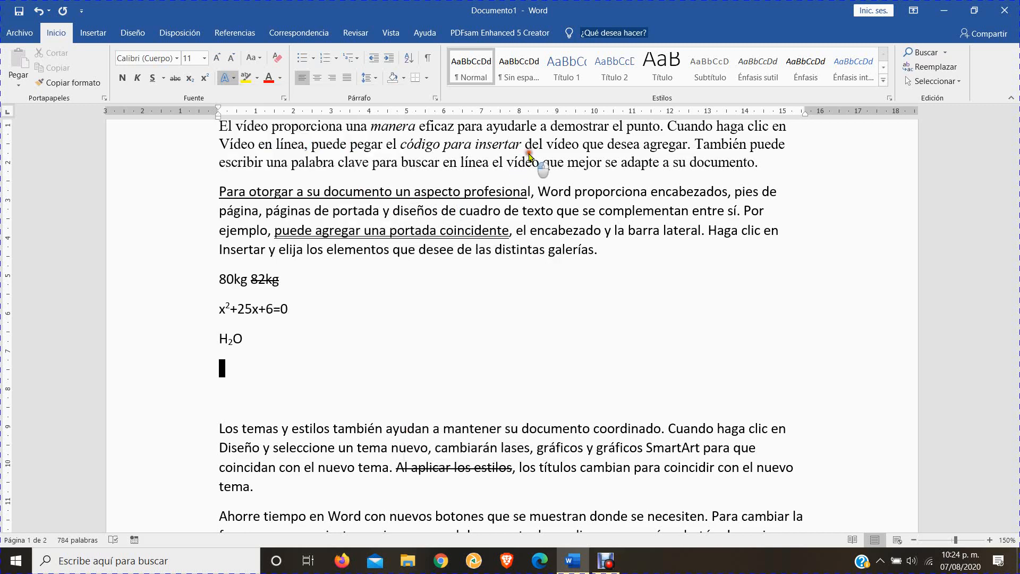
pyautogui.moveTo(529, 155); pyautogui.dragTo(445, 161)
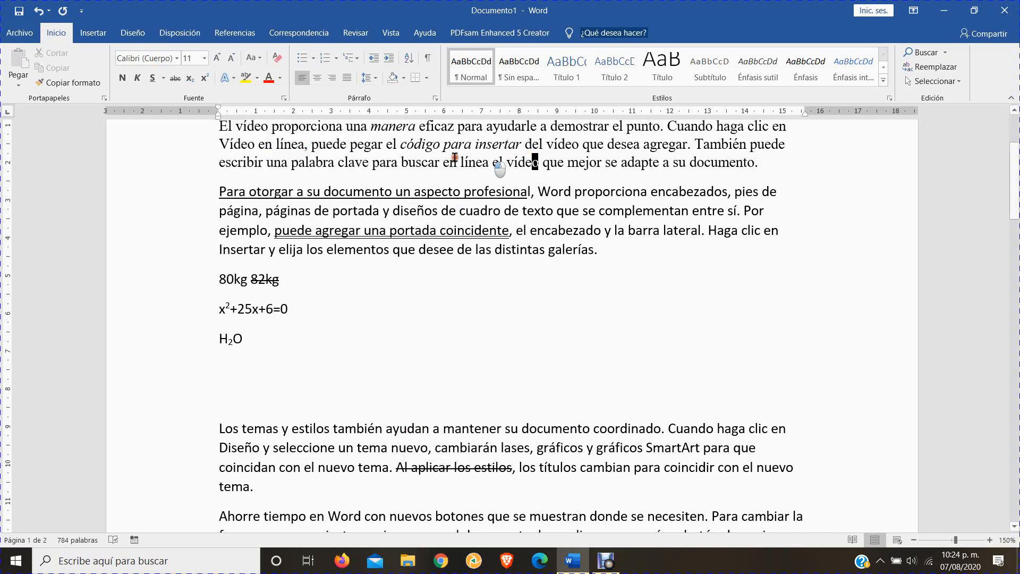
pyautogui.click(229, 78)
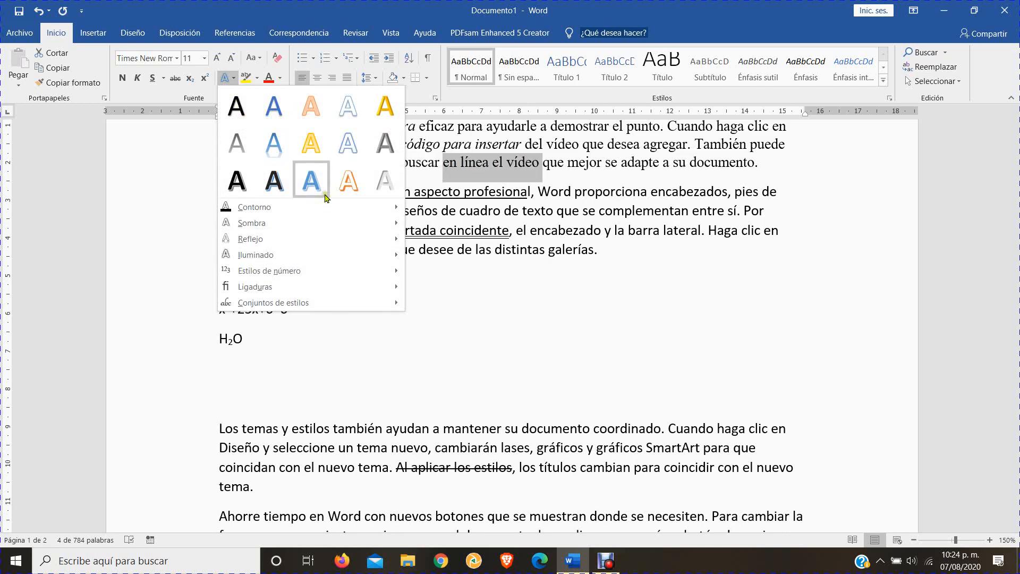
pyautogui.moveTo(330, 211)
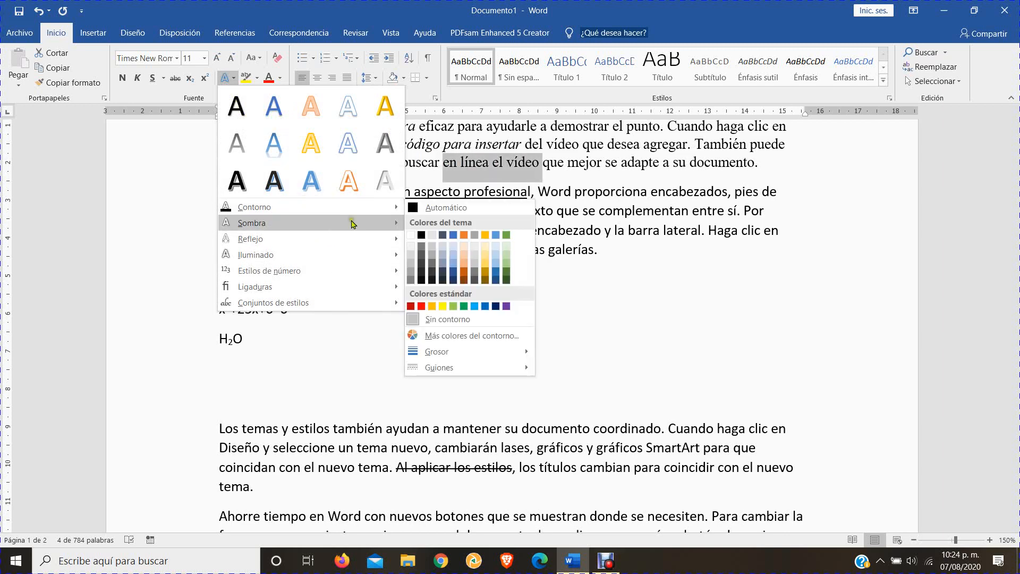
pyautogui.moveTo(372, 243)
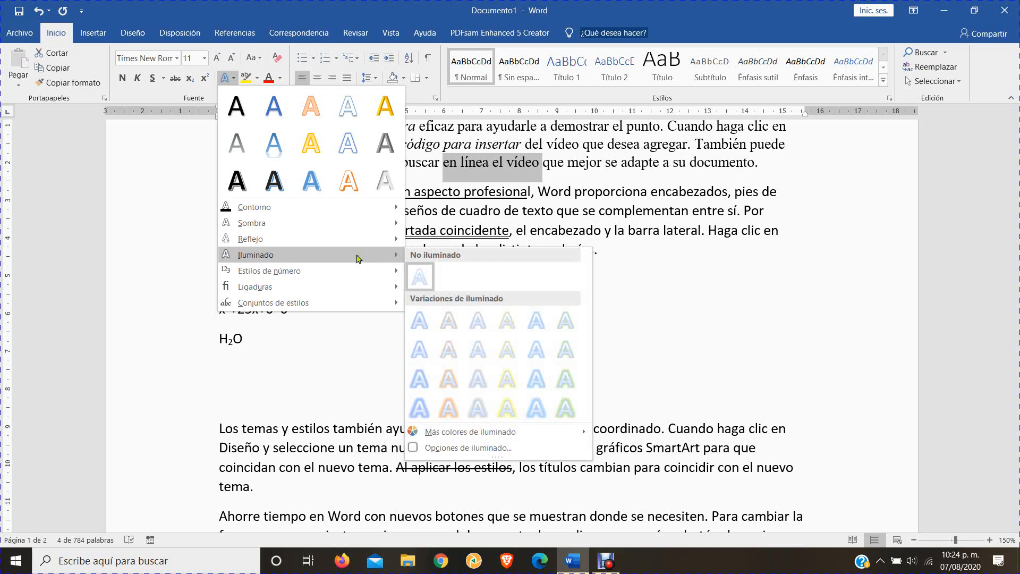
pyautogui.moveTo(371, 208)
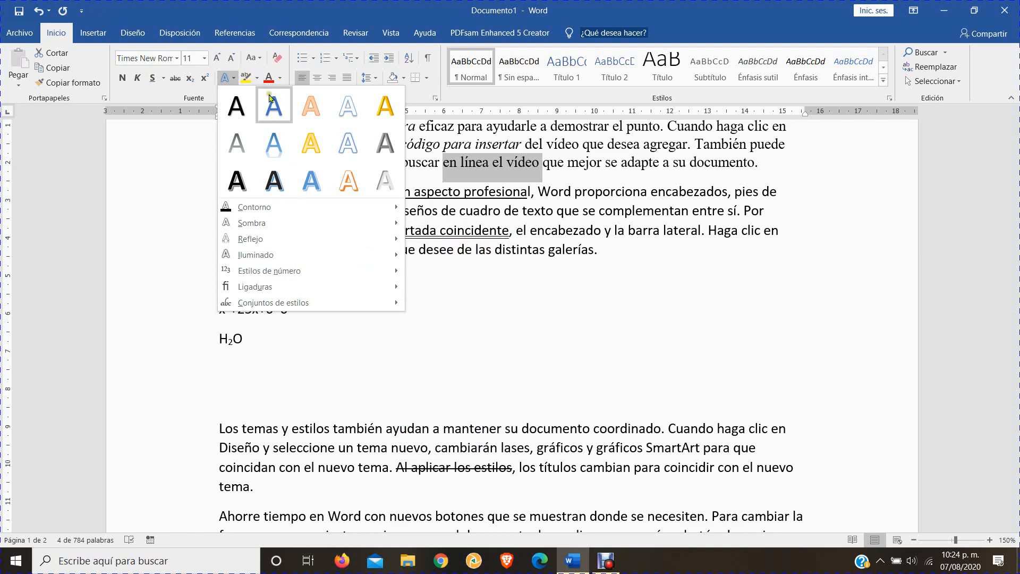
pyautogui.click(516, 157)
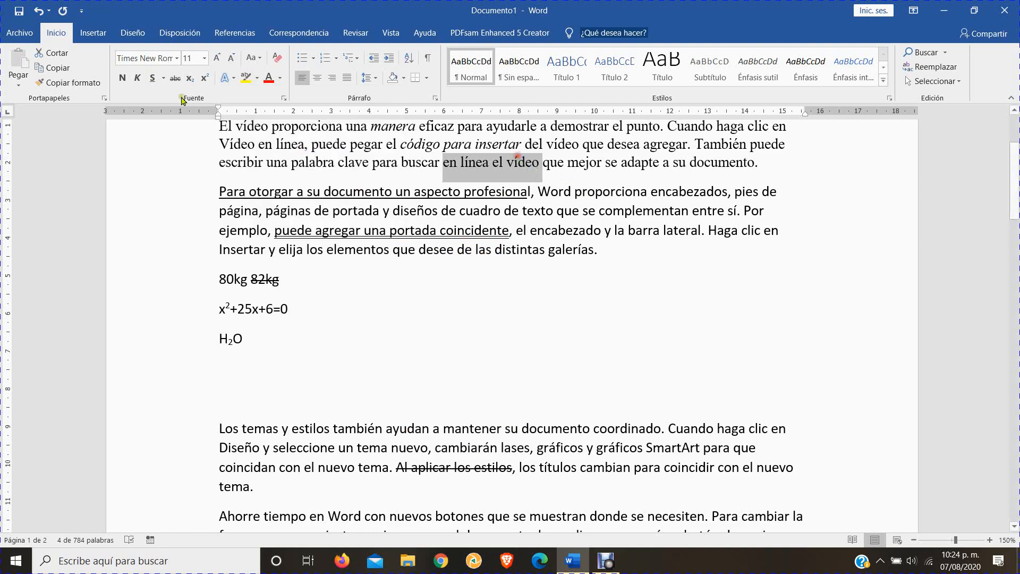
# Highlight the passage from "Word proporciona encabezados" to "se complementan entre sí." in yellow
pyautogui.click(246, 79)
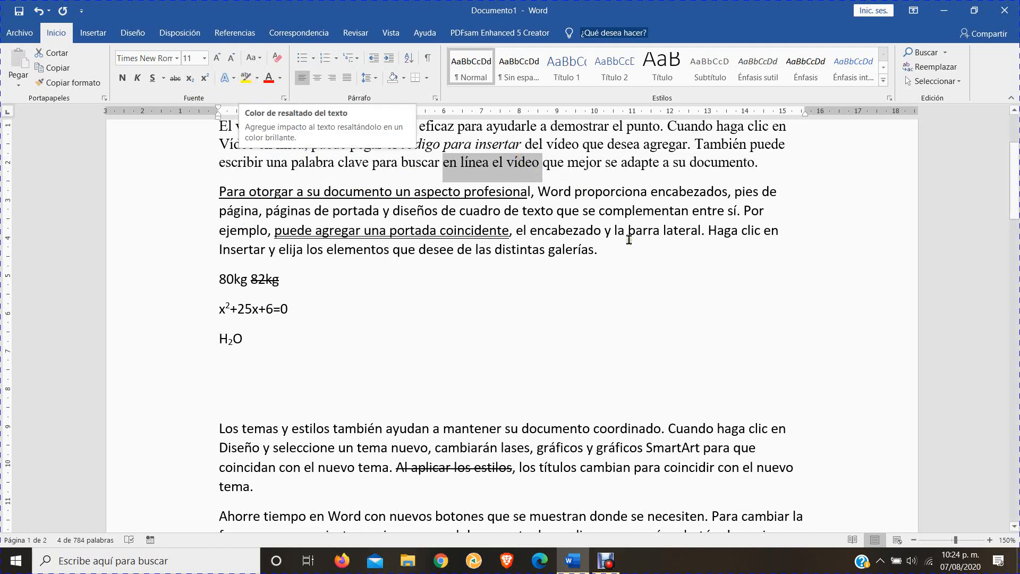
pyautogui.click(506, 162)
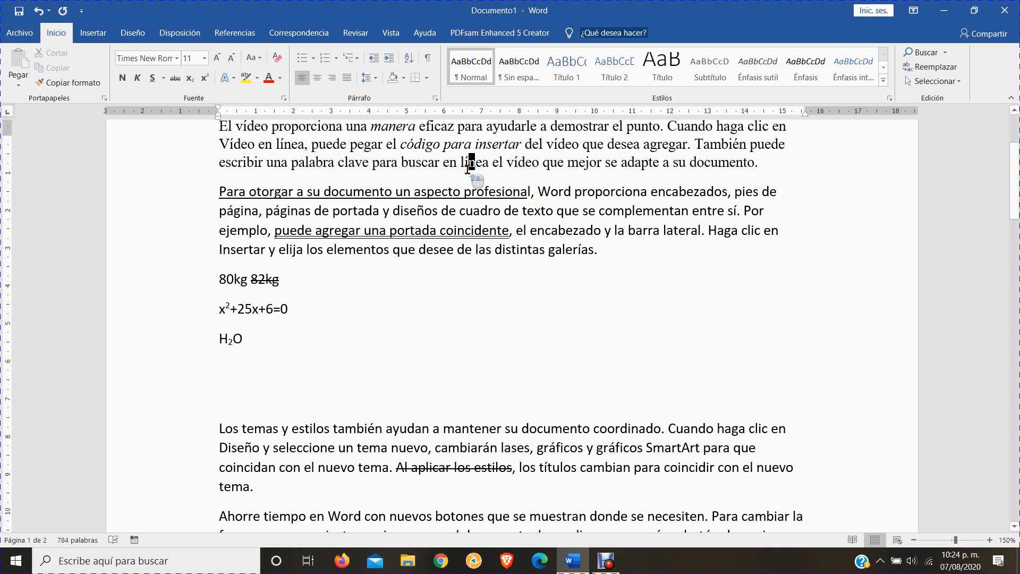
pyautogui.scroll(2, 469, 176)
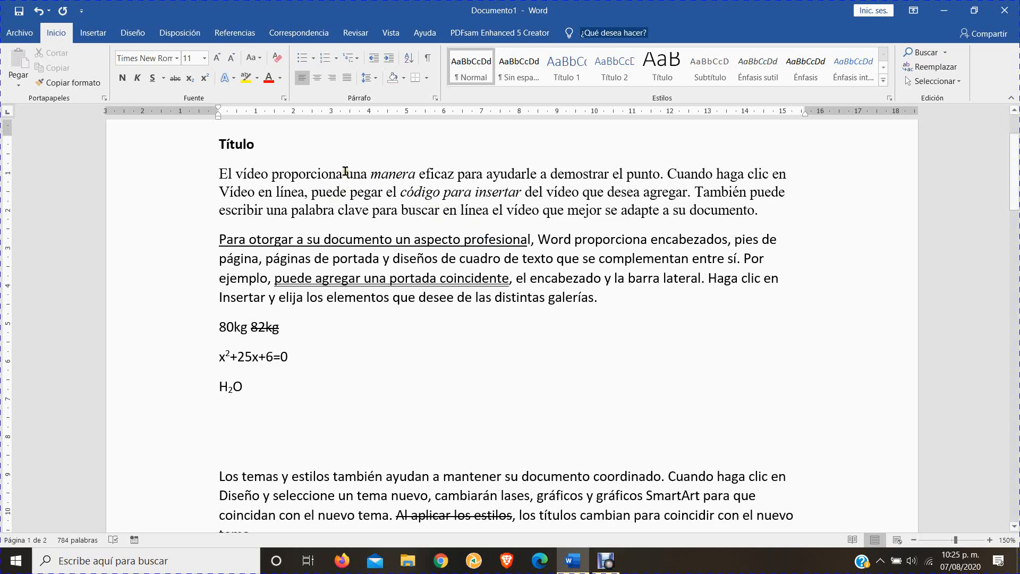
pyautogui.moveTo(347, 171); pyautogui.dragTo(538, 177)
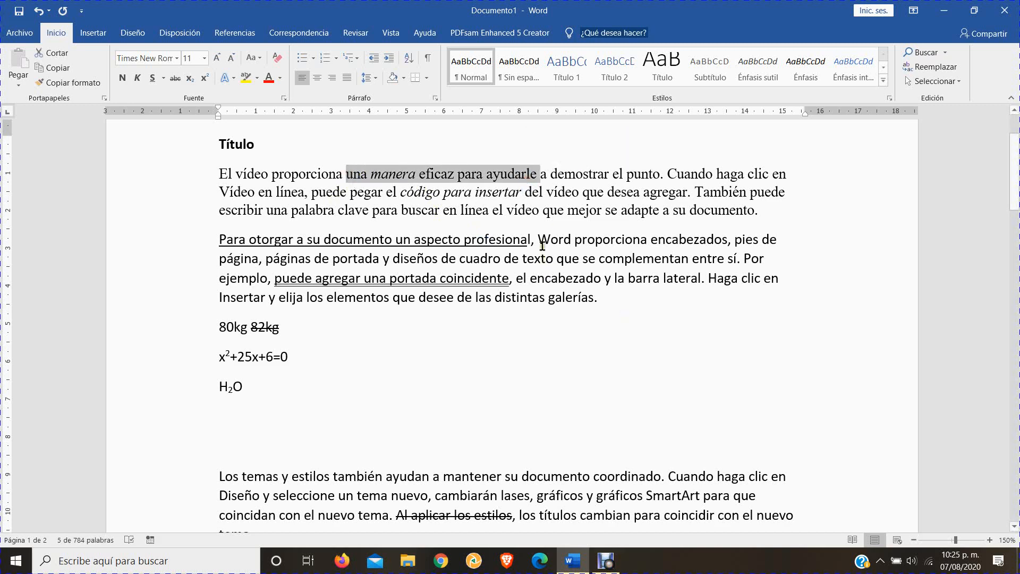
pyautogui.moveTo(542, 245); pyautogui.dragTo(741, 259)
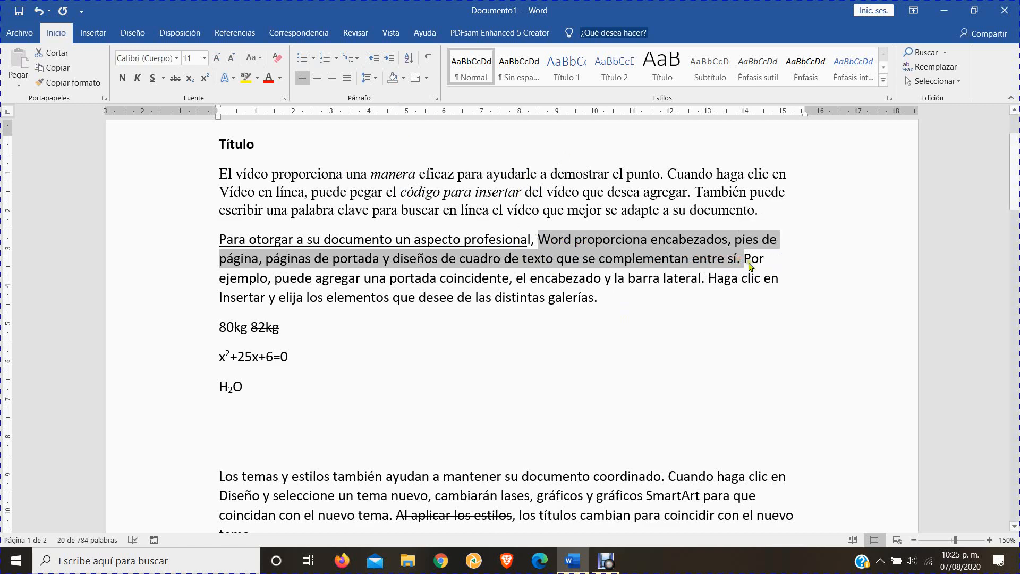
pyautogui.click(246, 79)
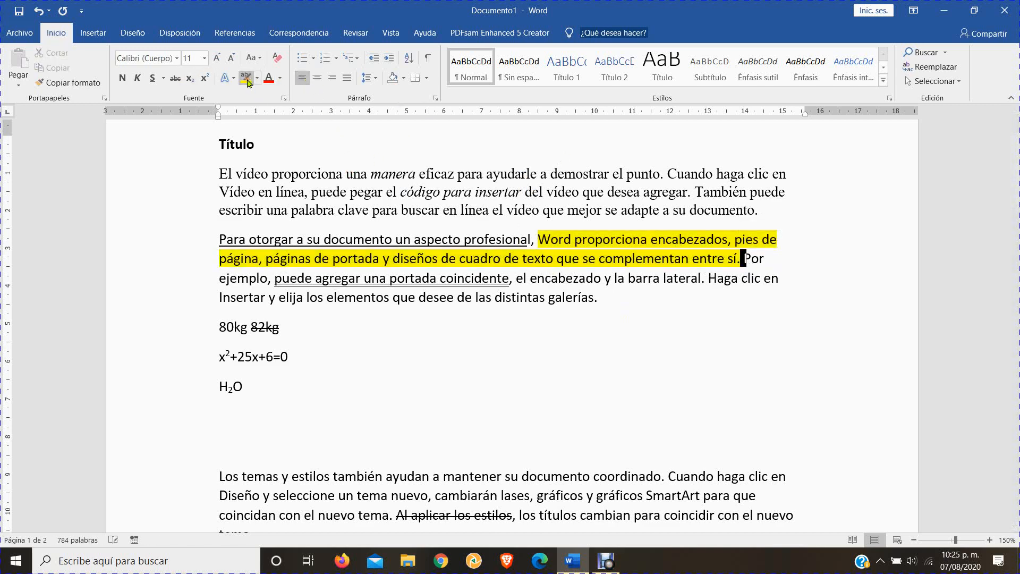
pyautogui.click(508, 278)
# Highlight the first paragraph's text from "proporciona una manera" to "Vídeo en línea, puede" in bright green
pyautogui.scroll(-1, 543, 277)
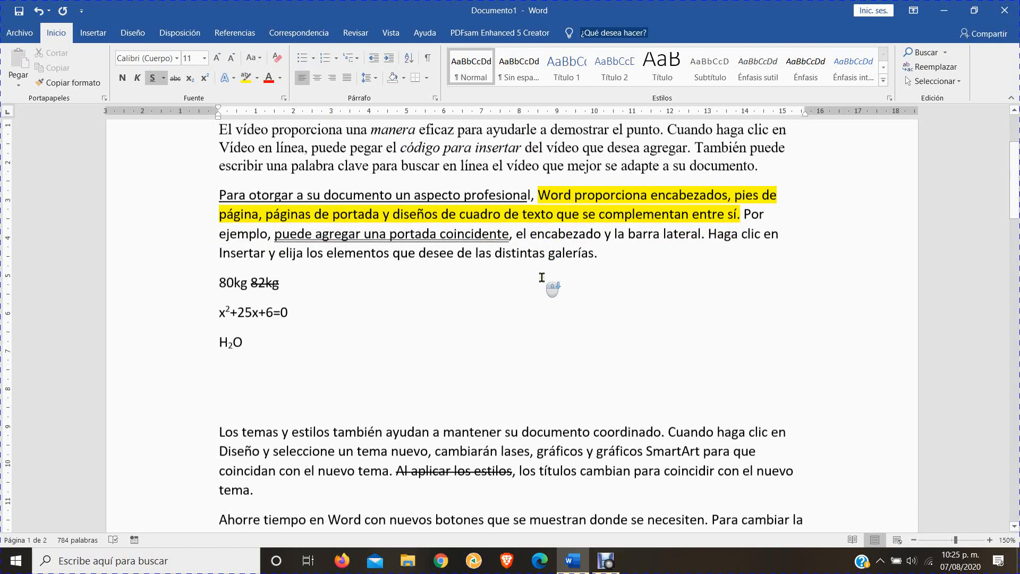
pyautogui.scroll(1, 237, 122)
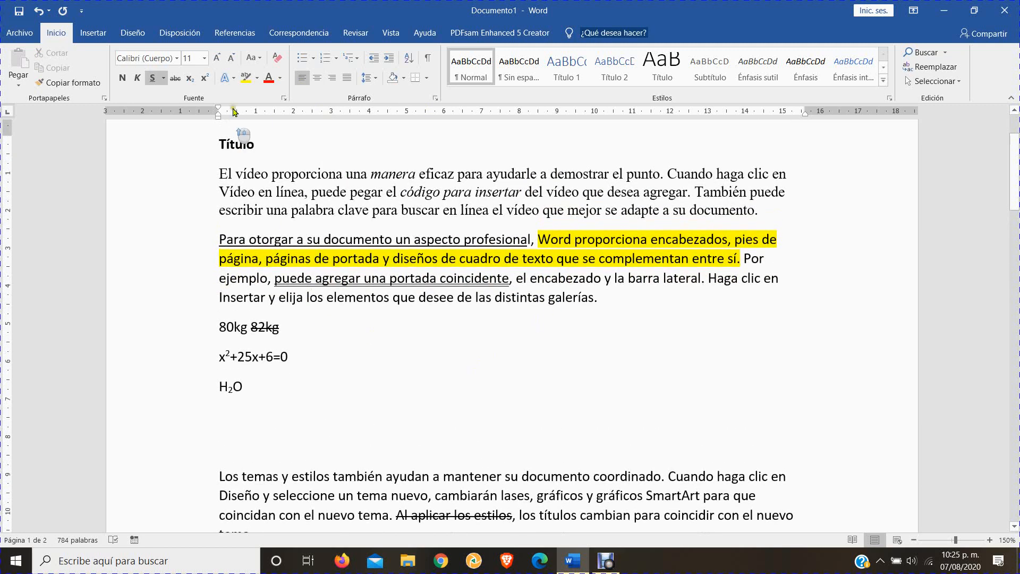
pyautogui.moveTo(271, 174); pyautogui.dragTo(350, 194)
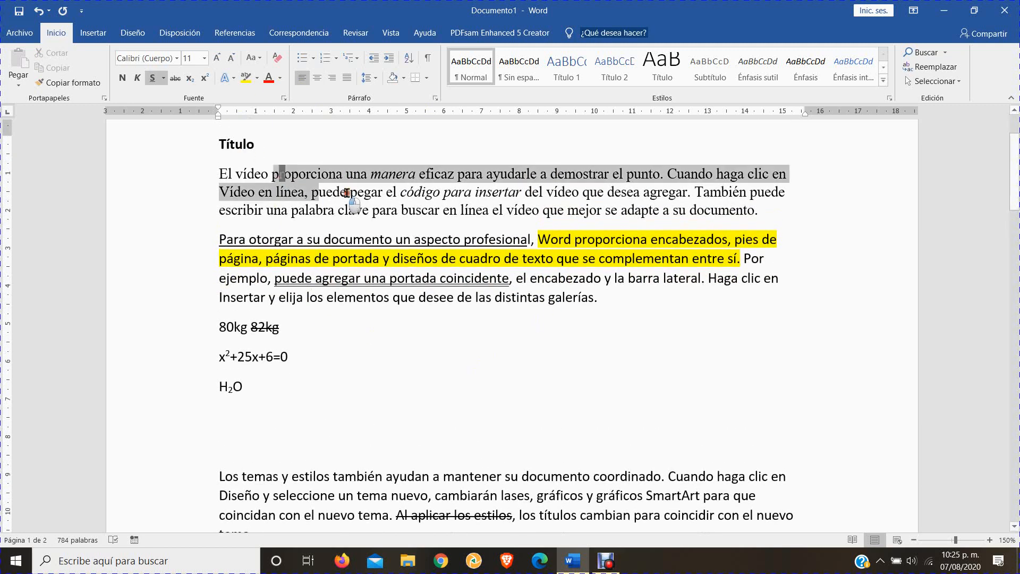
pyautogui.click(257, 80)
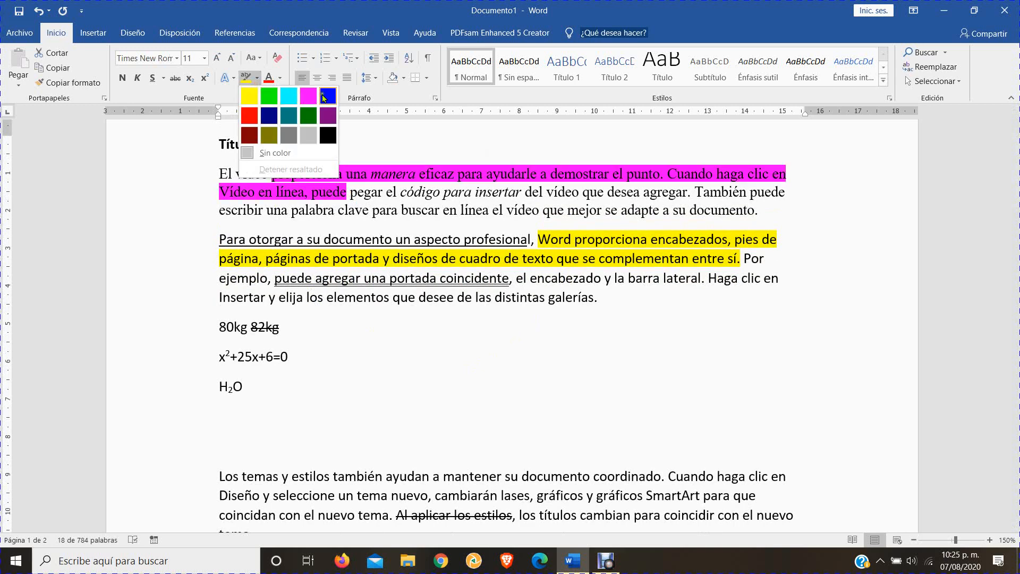
pyautogui.click(268, 96)
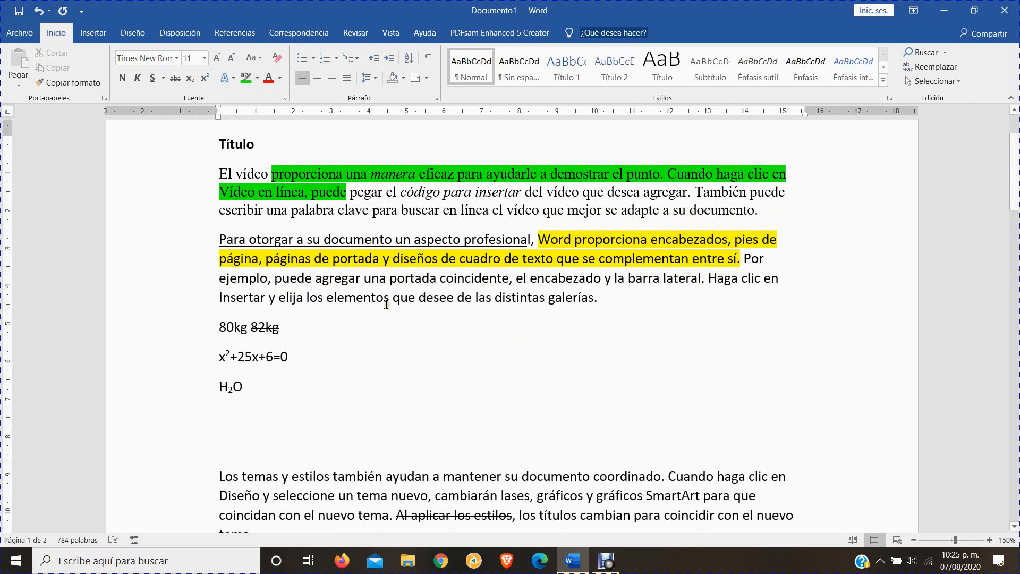
# Examine the available highlight colours for the passage from "y estilos también ayudan" to "Diseño y seleccione"
pyautogui.hotkey('shift', 'Right')
pyautogui.scroll(-3, 286, 402)
pyautogui.moveTo(282, 382); pyautogui.dragTo(338, 401)
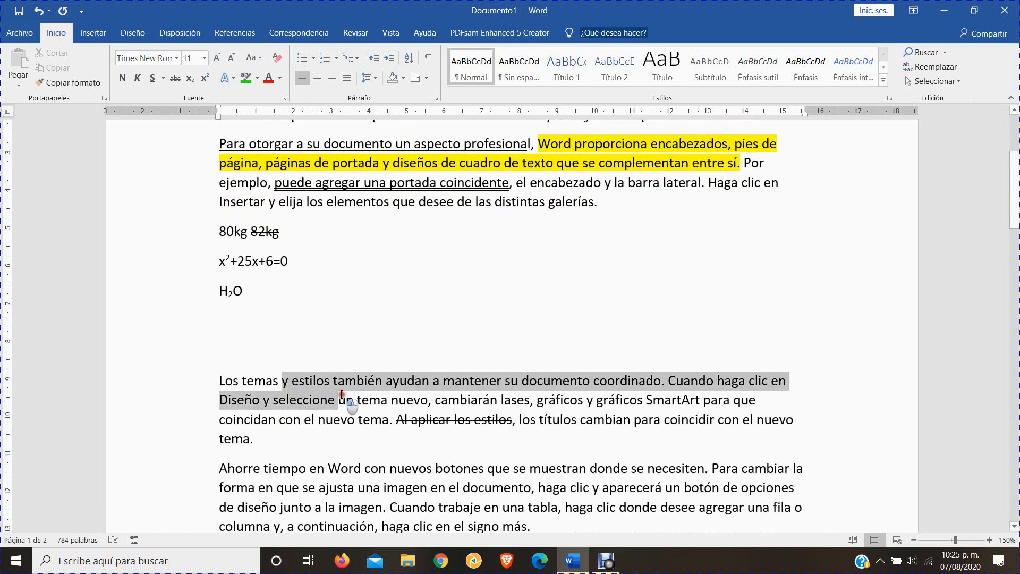
pyautogui.click(258, 79)
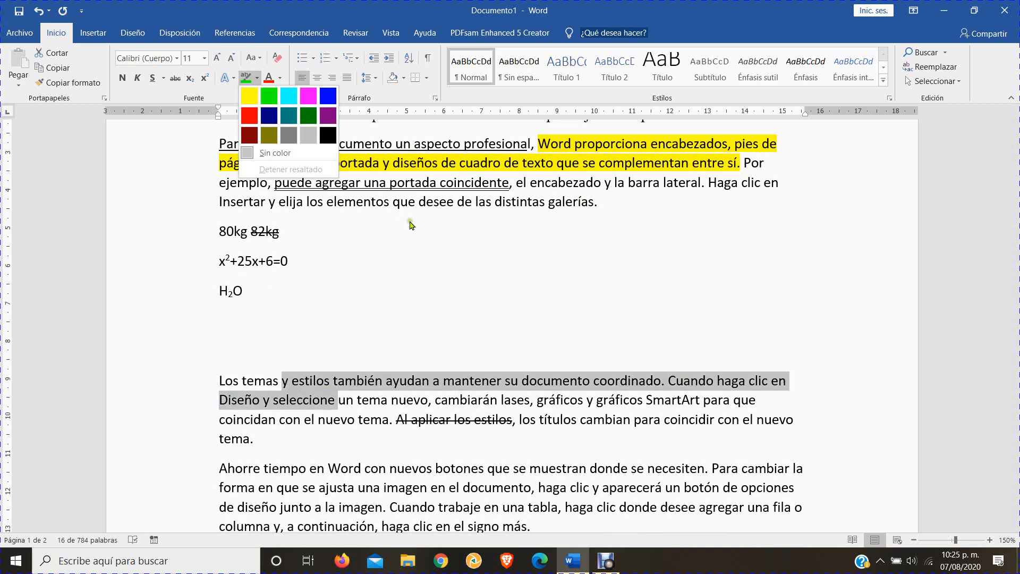
pyautogui.click(458, 180)
pyautogui.scroll(3, 459, 179)
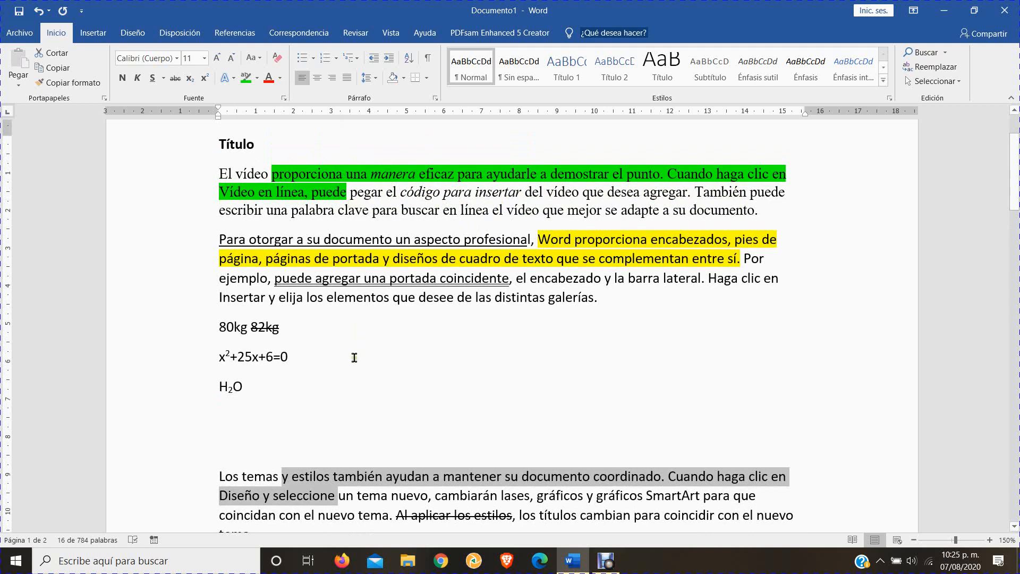
pyautogui.scroll(-3, 346, 335)
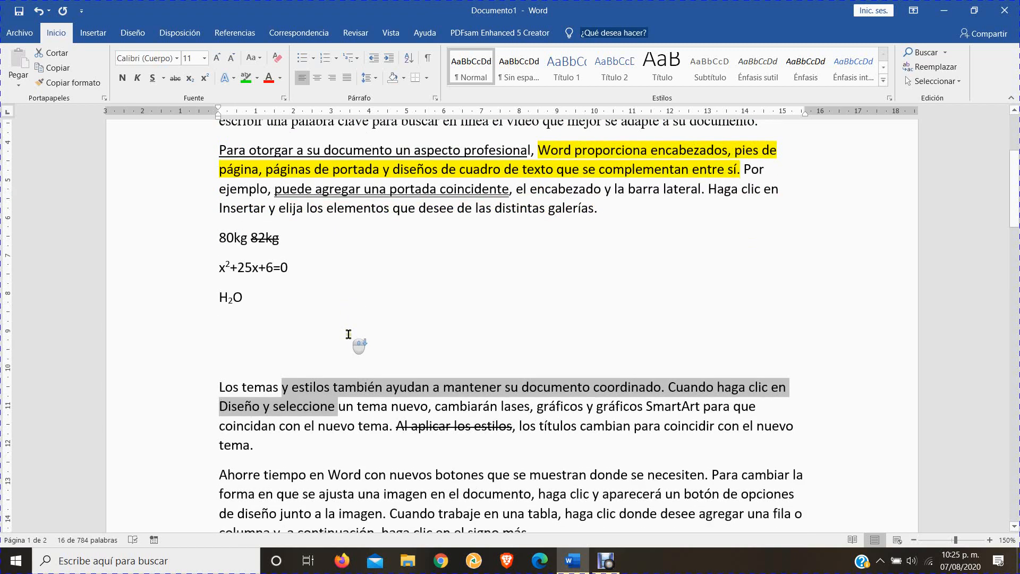
pyautogui.scroll(4, 346, 334)
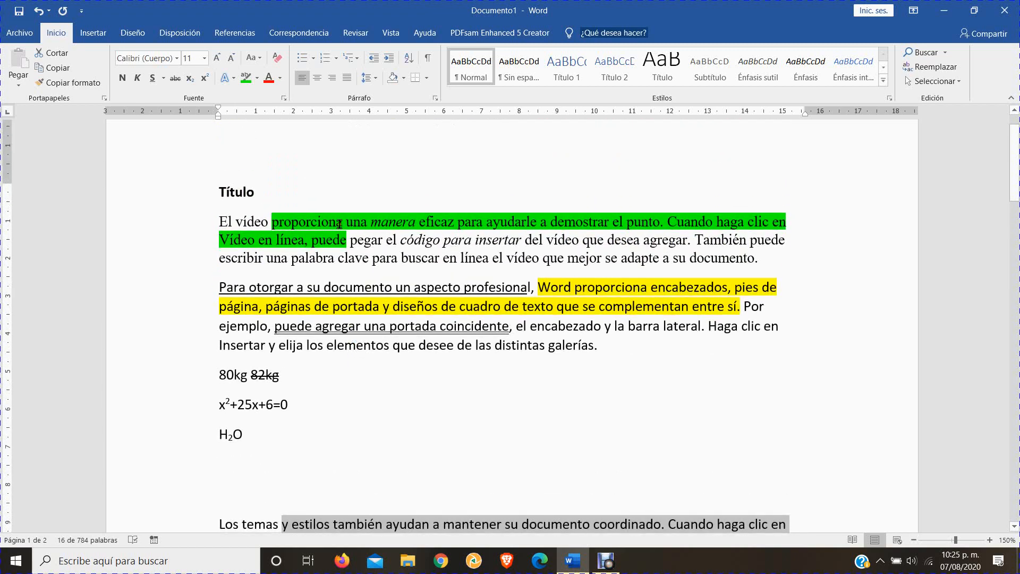
# Remove the green highlight from the first paragraph by setting its highlight colour to "Sin color"
pyautogui.moveTo(343, 243); pyautogui.dragTo(285, 226)
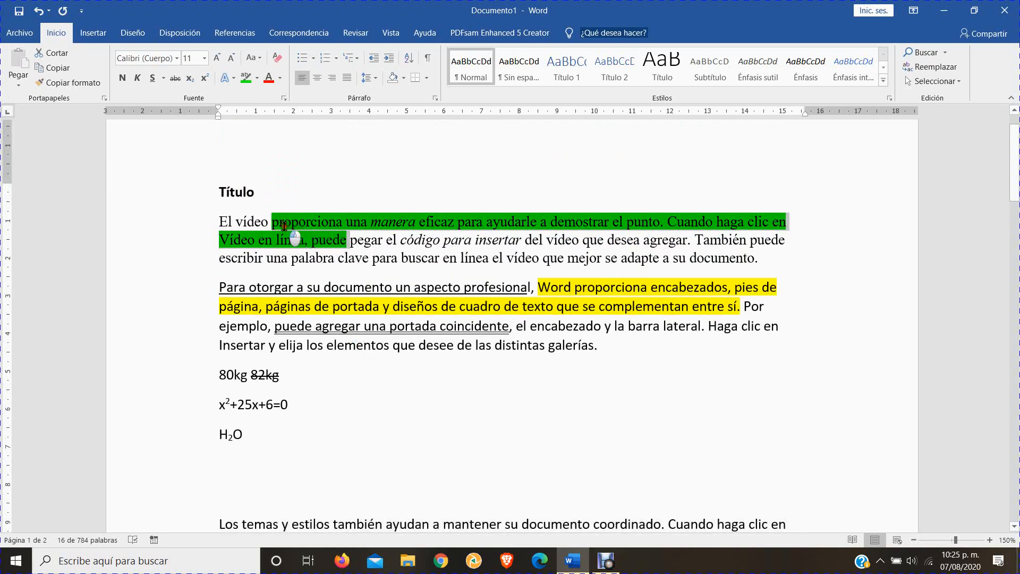
pyautogui.click(322, 252)
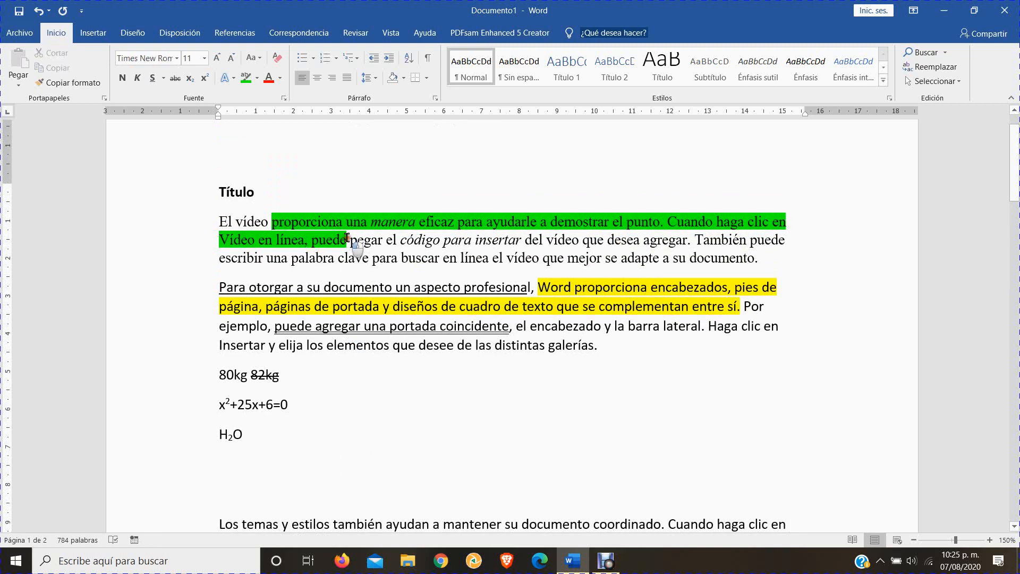
pyautogui.moveTo(319, 233); pyautogui.dragTo(284, 229)
pyautogui.moveTo(276, 225); pyautogui.dragTo(272, 222)
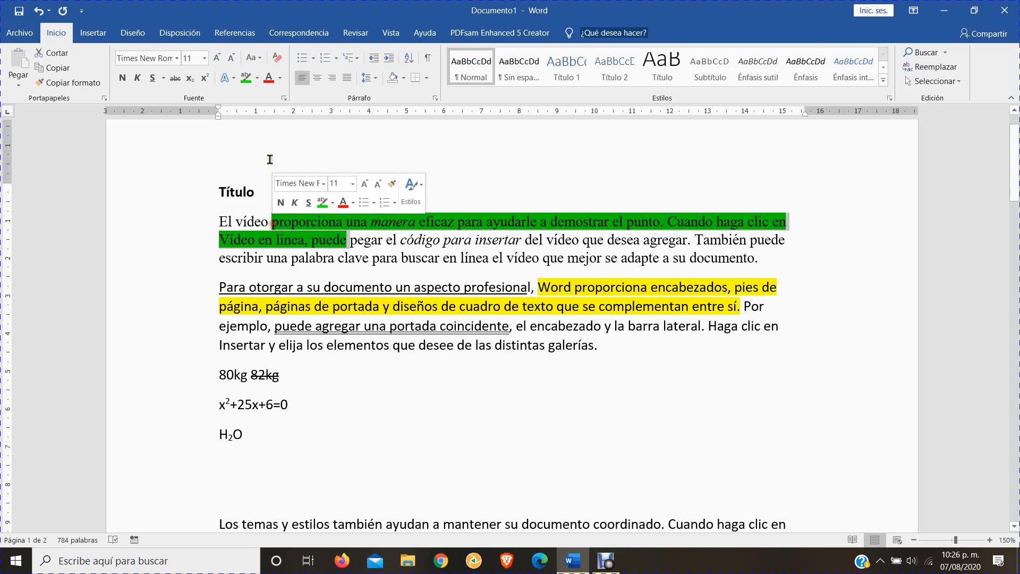
pyautogui.click(257, 78)
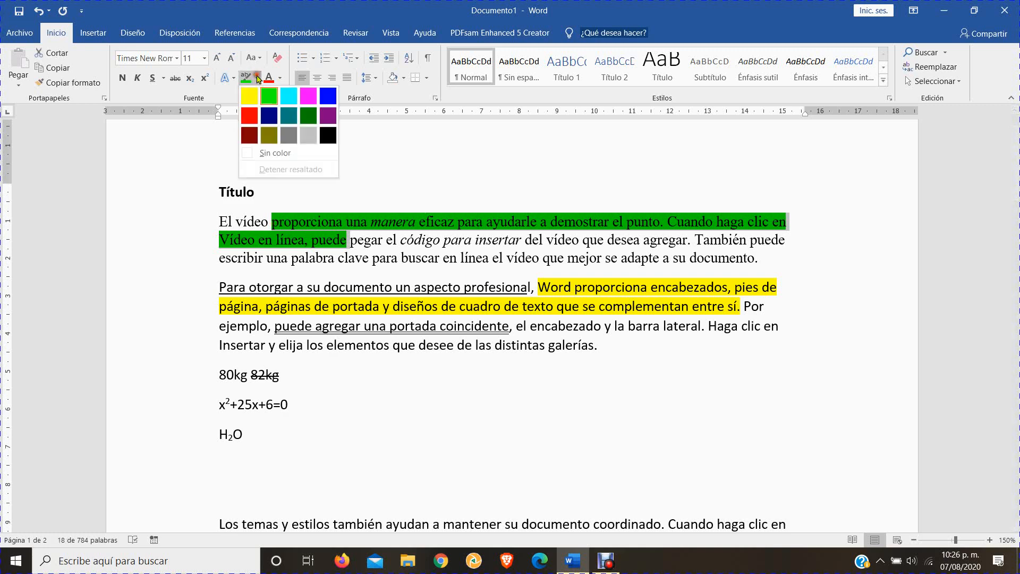
pyautogui.click(275, 153)
pyautogui.click(276, 221)
pyautogui.click(369, 287)
pyautogui.click(453, 325)
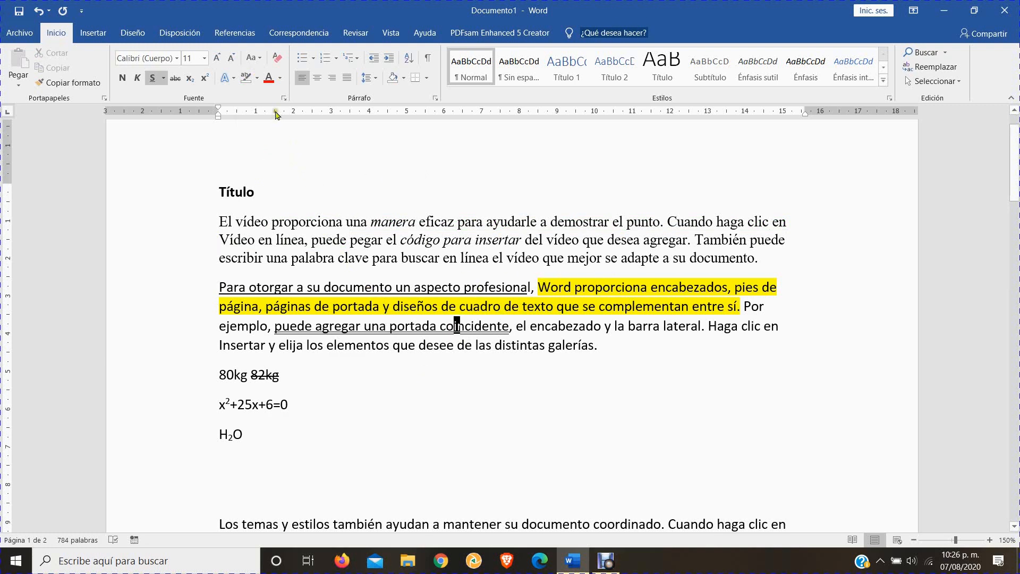
pyautogui.click(291, 240)
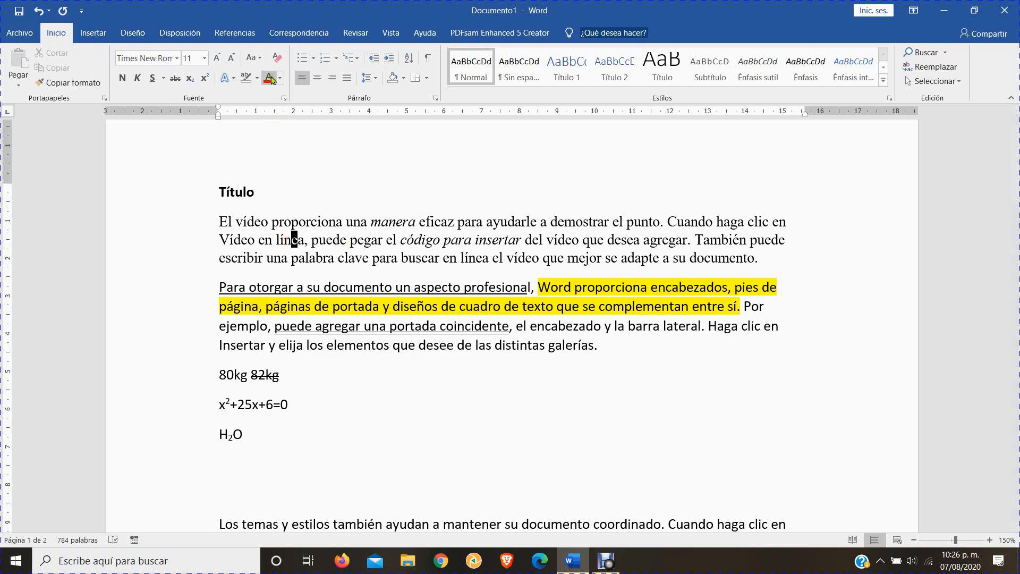
pyautogui.scroll(-3, 319, 314)
pyautogui.scroll(-8, 319, 314)
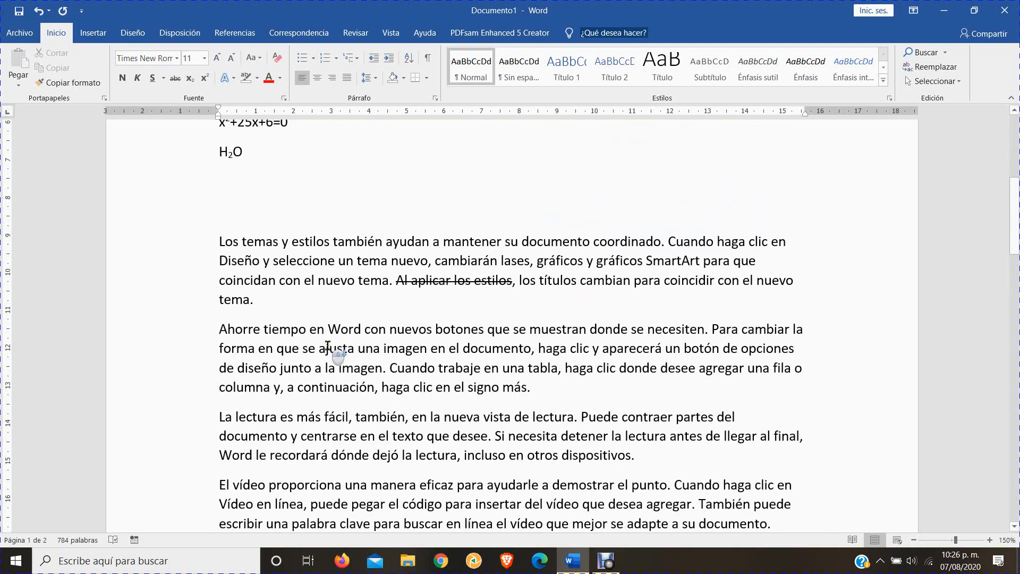
pyautogui.scroll(7, 330, 348)
pyautogui.scroll(6, 190, 216)
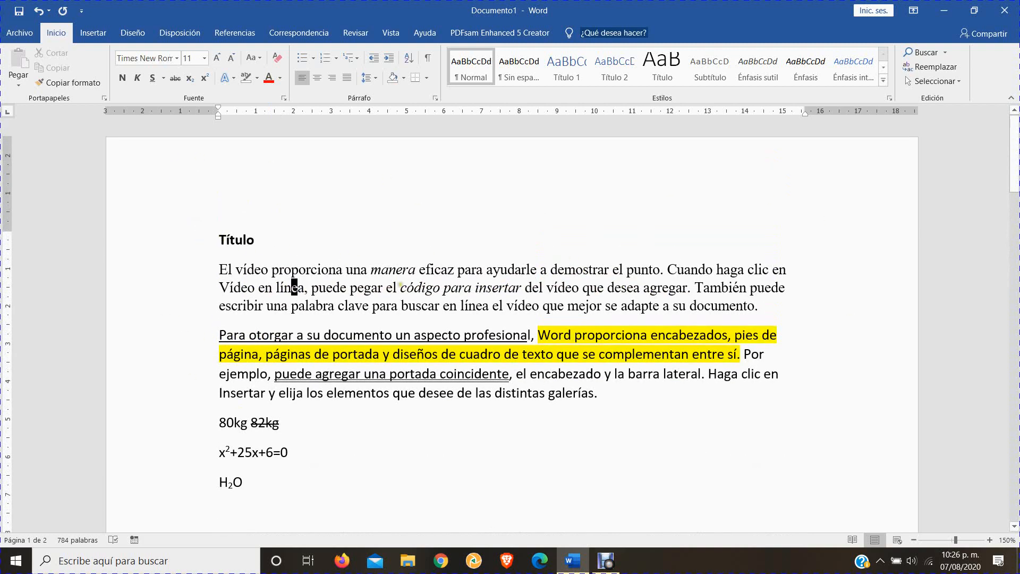
pyautogui.scroll(-7, 460, 288)
pyautogui.scroll(5, 457, 290)
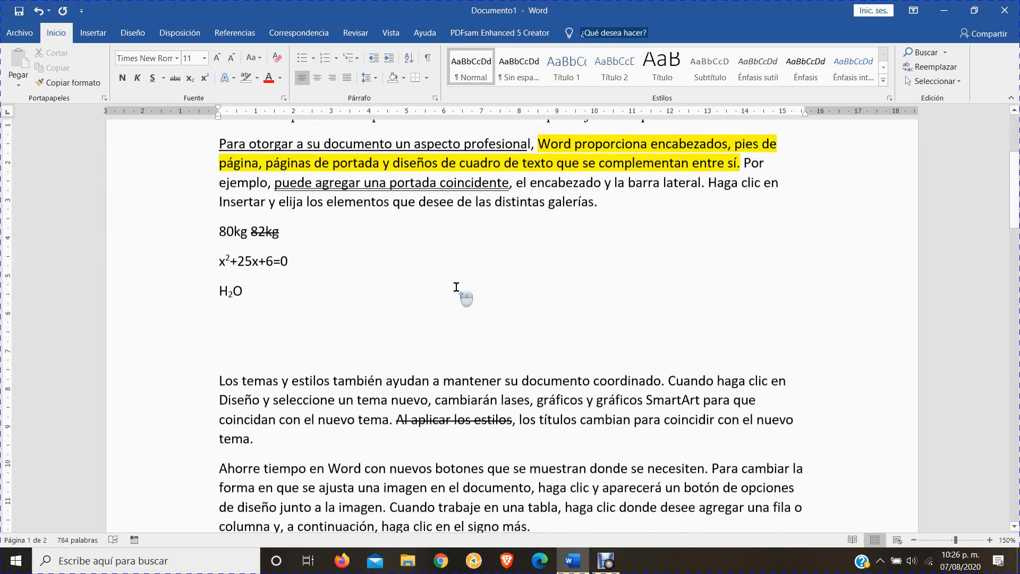
# Examine the available font colours for the first paragraph beginning "El vídeo proporciona una manera"
pyautogui.moveTo(221, 165); pyautogui.dragTo(769, 212)
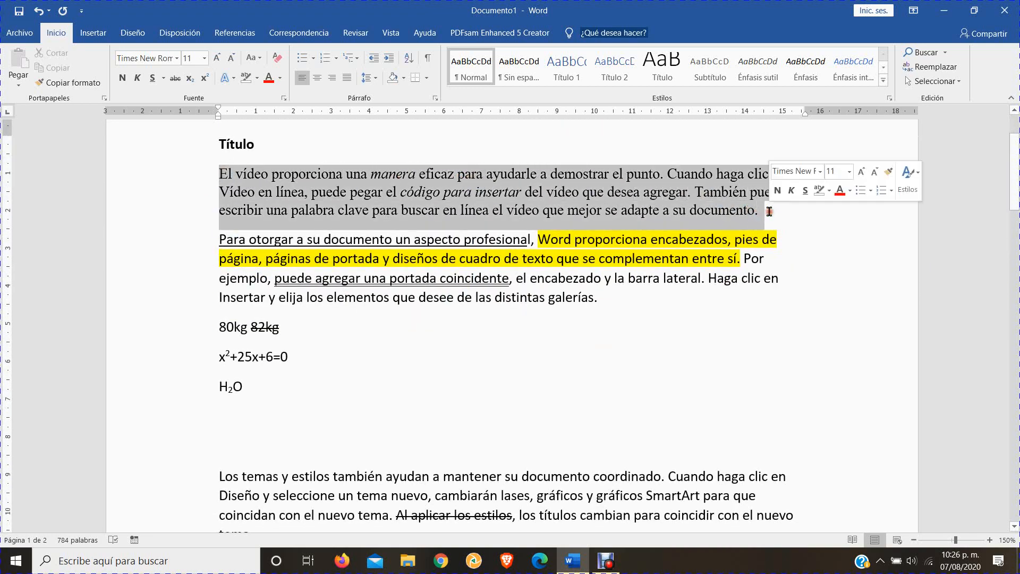
pyautogui.click(280, 79)
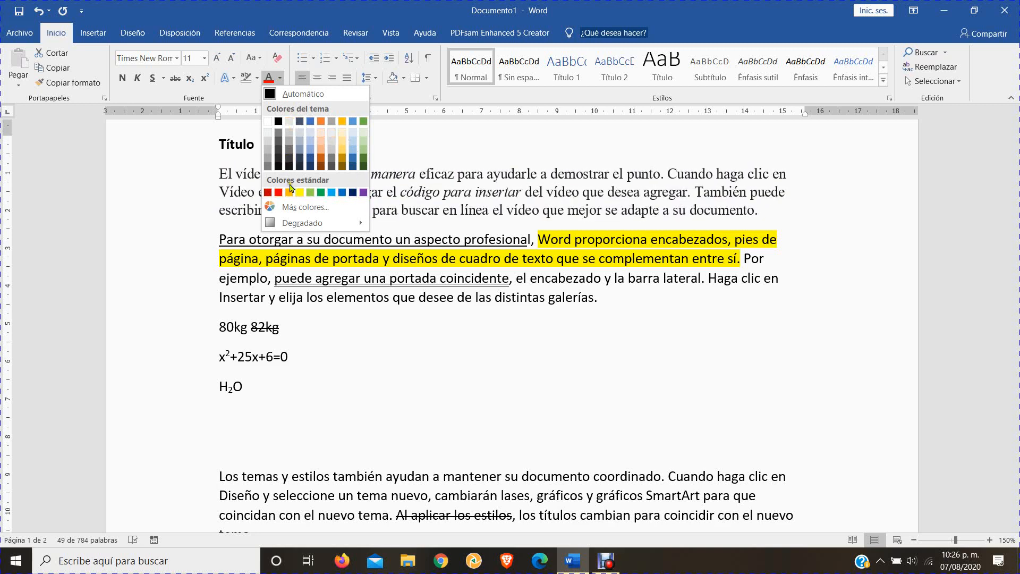
pyautogui.click(284, 338)
# Colour the word "desee" red in the paragraph beginning "La lectura es más fácil"
pyautogui.scroll(-5, 479, 358)
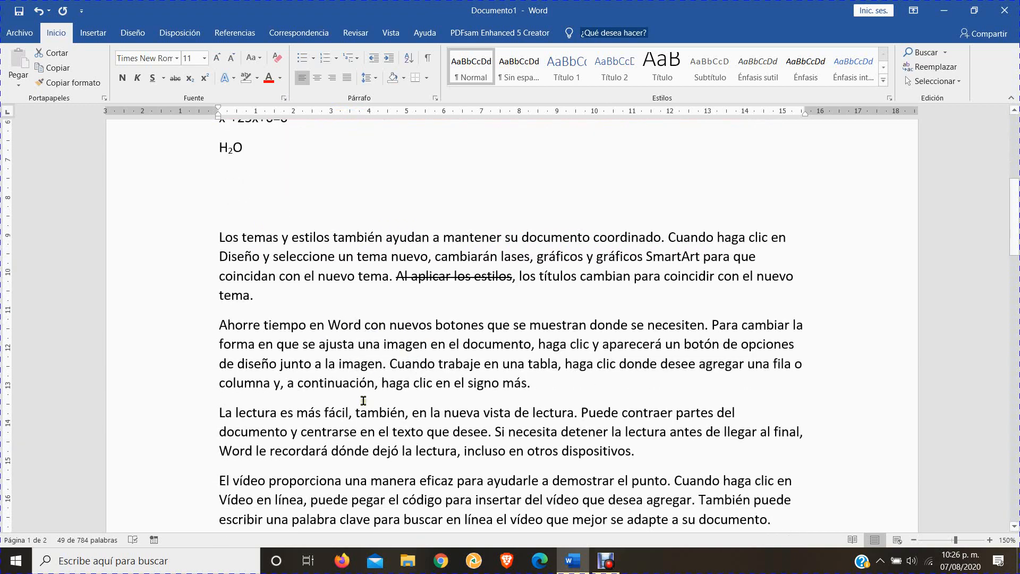
pyautogui.scroll(-3, 363, 401)
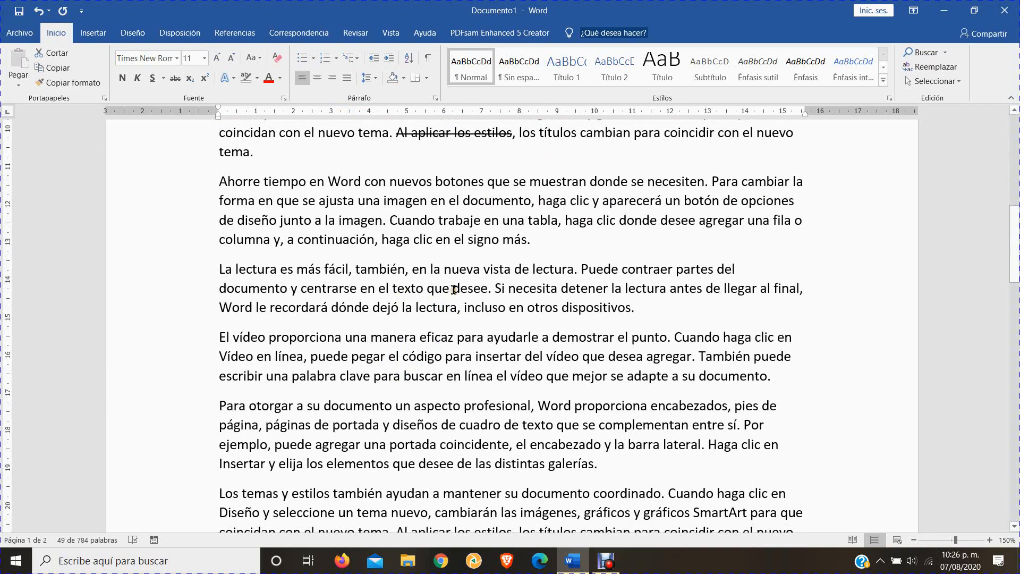
pyautogui.moveTo(453, 289); pyautogui.dragTo(487, 292)
pyautogui.click(269, 79)
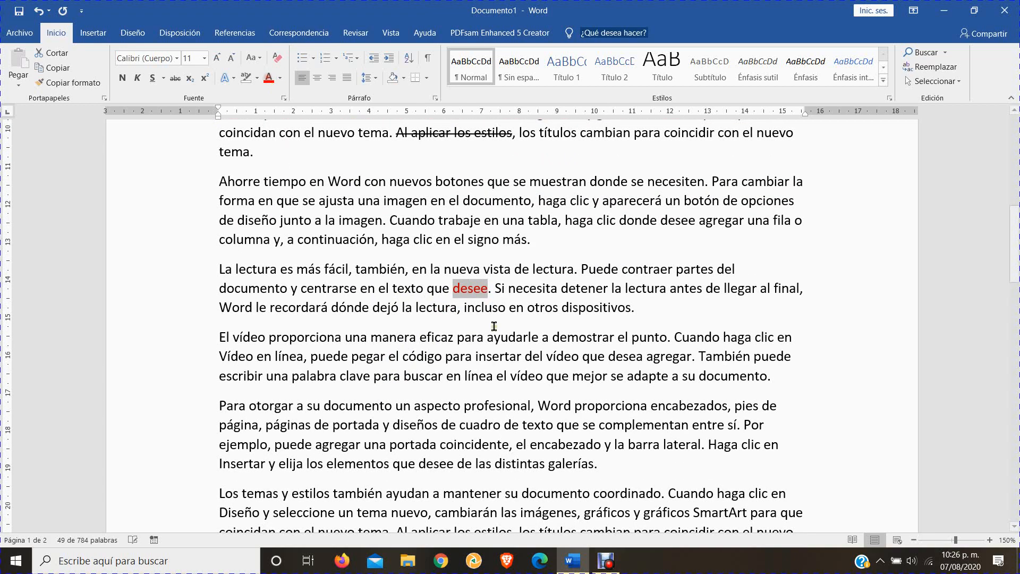
pyautogui.click(506, 357)
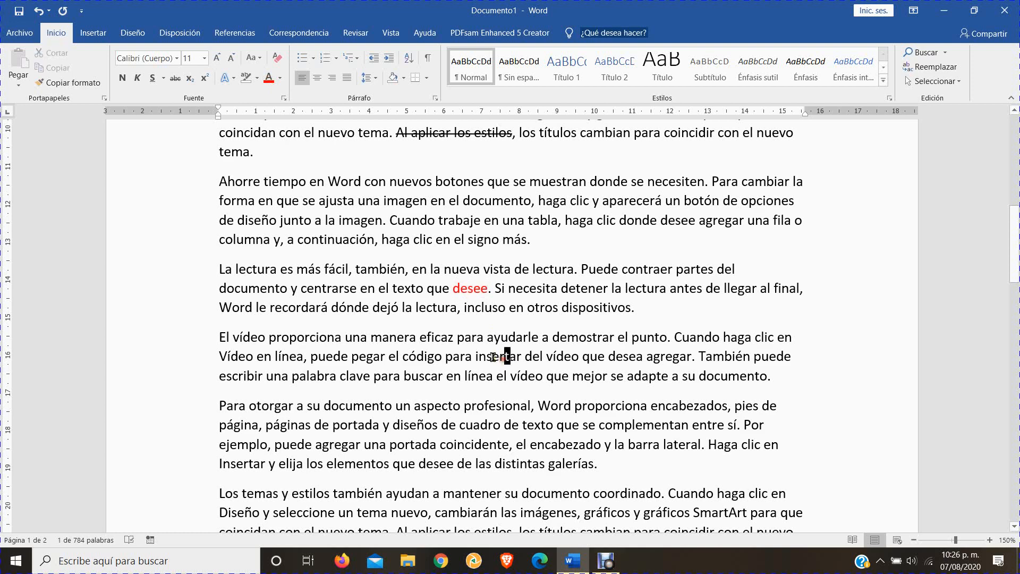
# Colour the passage from "botones que se muestran" to "en el documento," in theme blue in the paragraph beginning "Ahorre tiempo en Word"
pyautogui.click(282, 78)
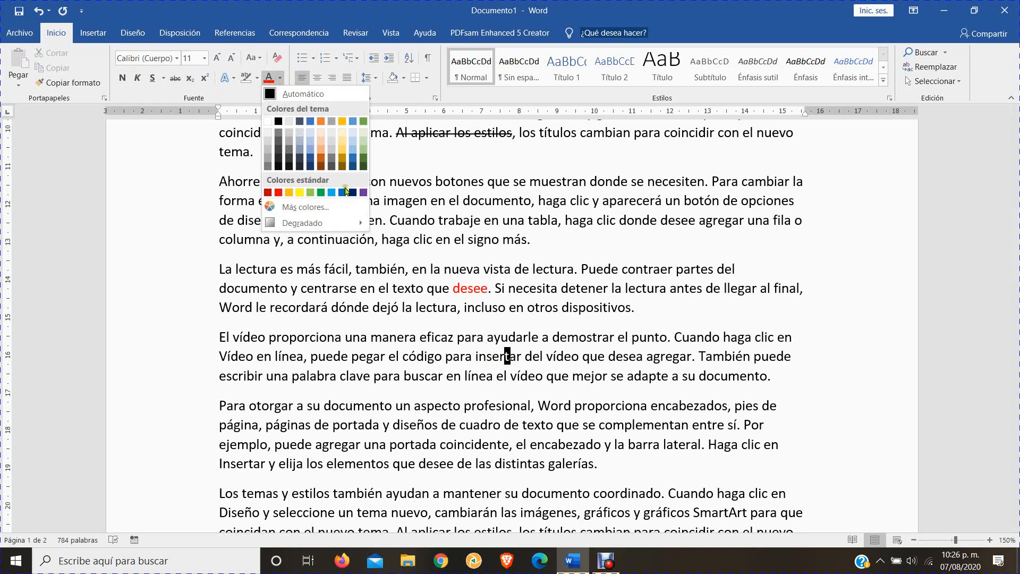
pyautogui.click(518, 209)
pyautogui.moveTo(456, 185); pyautogui.dragTo(535, 202)
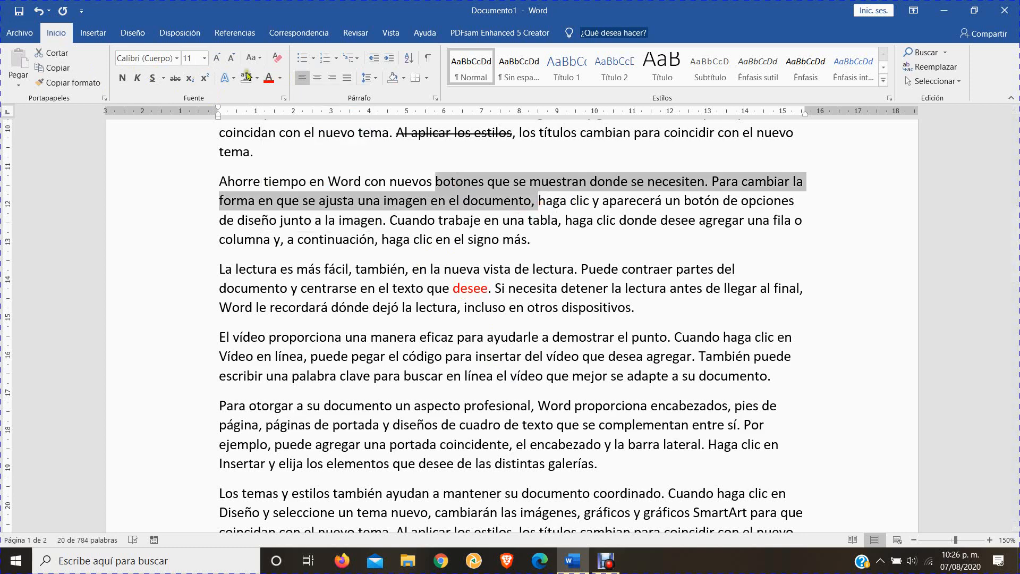
pyautogui.click(282, 79)
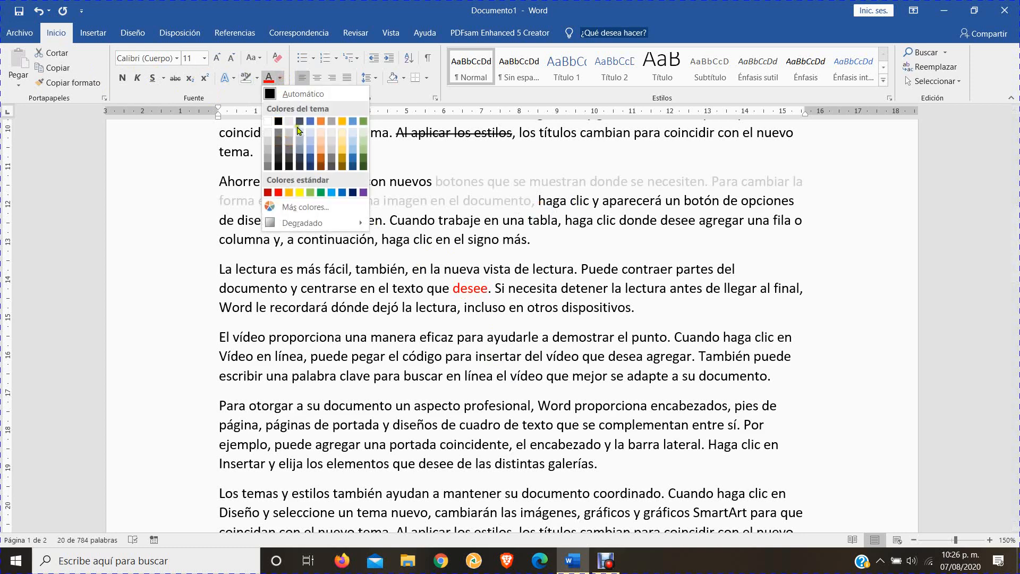
pyautogui.click(310, 120)
pyautogui.click(405, 239)
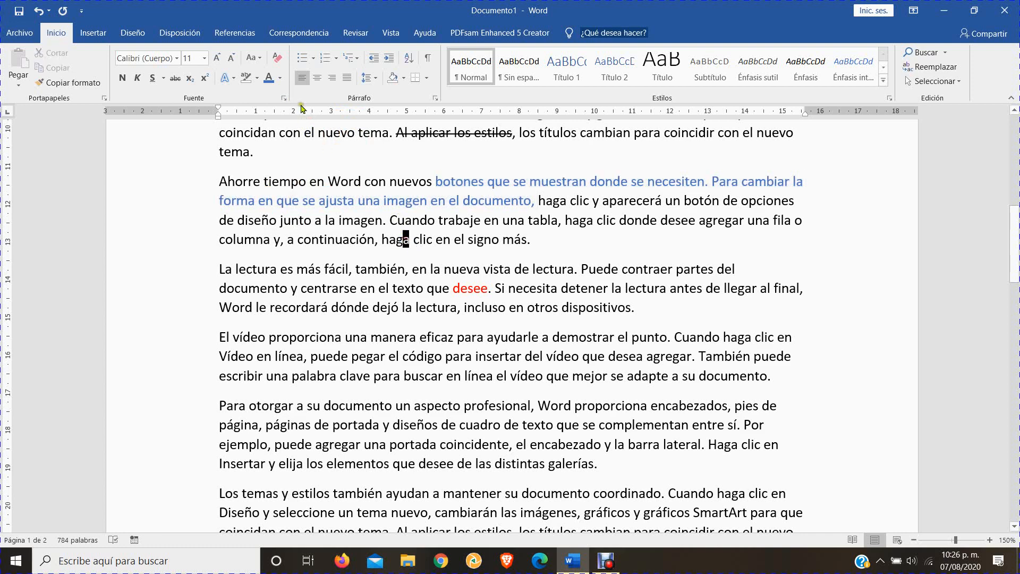
# Apply the first gradient variation as font colour to the word "haga" before "clic en el signo más"
pyautogui.click(282, 79)
pyautogui.moveTo(321, 223)
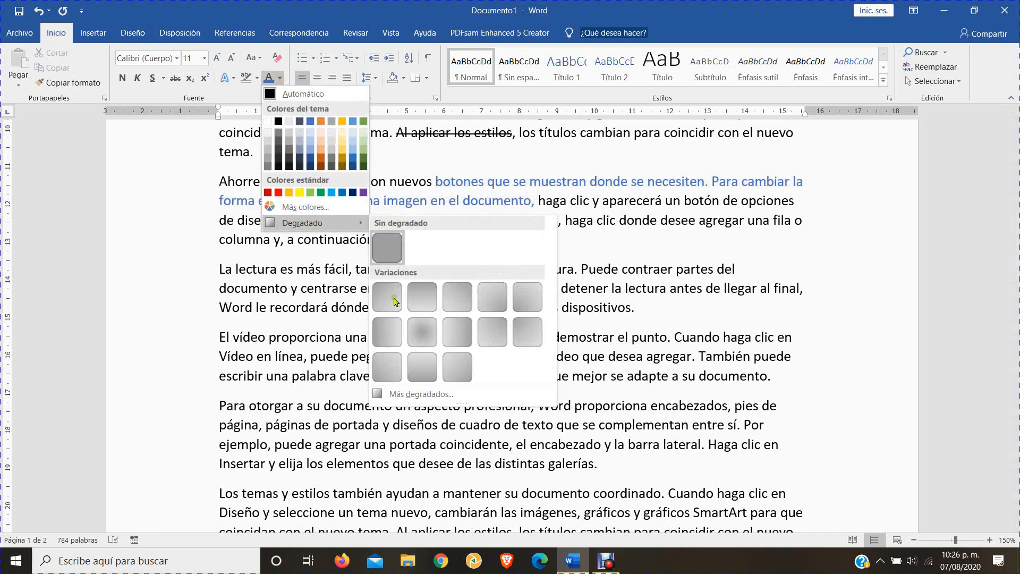
pyautogui.click(381, 291)
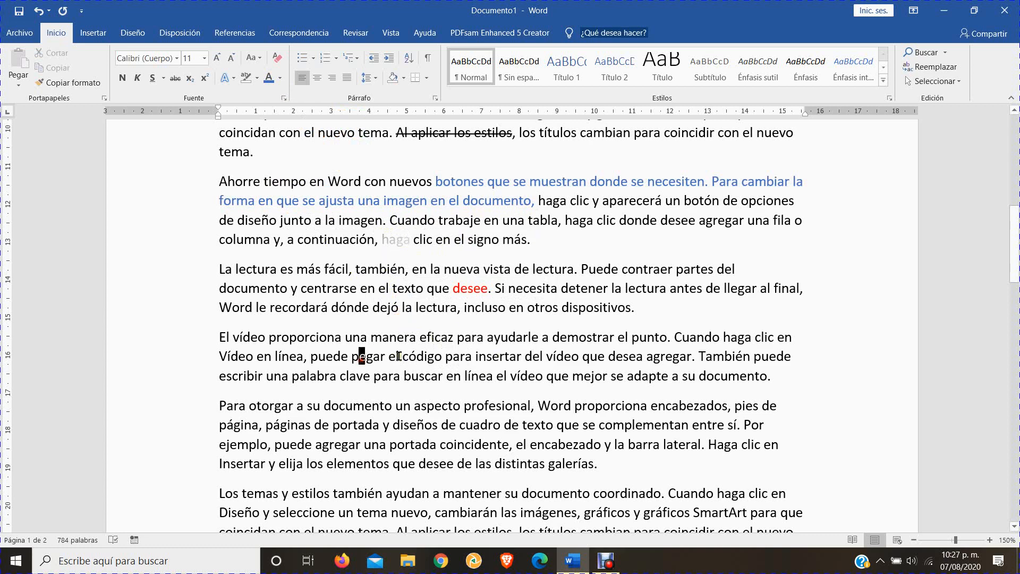
pyautogui.scroll(-2, 479, 346)
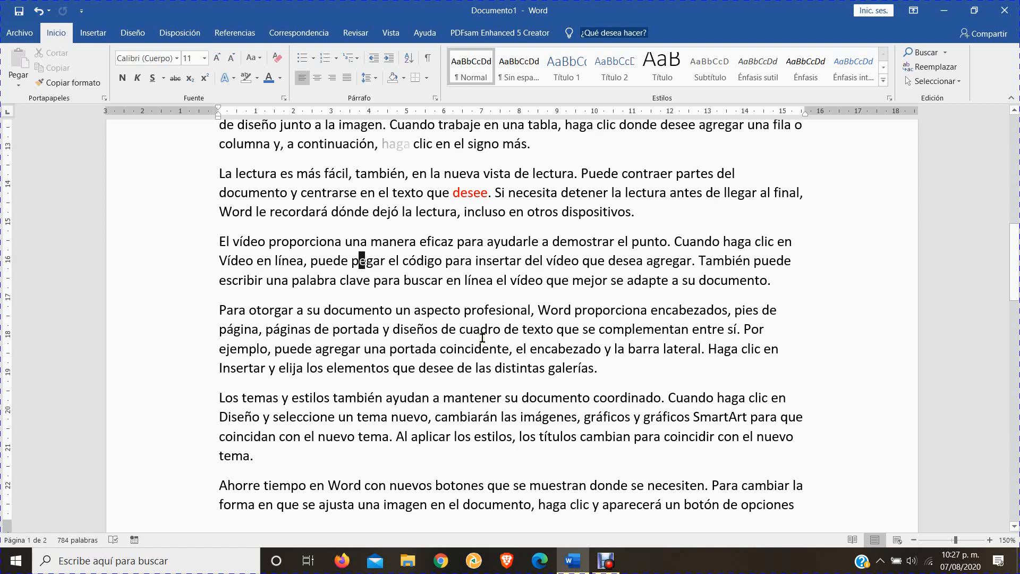
pyautogui.click(344, 241)
pyautogui.moveTo(220, 241); pyautogui.dragTo(796, 283)
pyautogui.scroll(-2, 380, 357)
pyautogui.scroll(2, 339, 290)
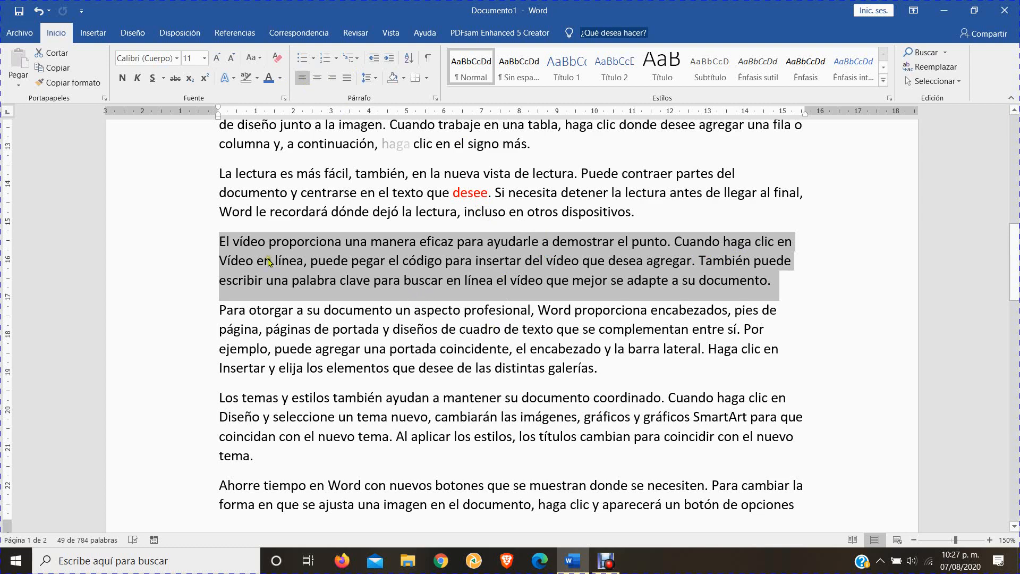
pyautogui.scroll(3, 431, 256)
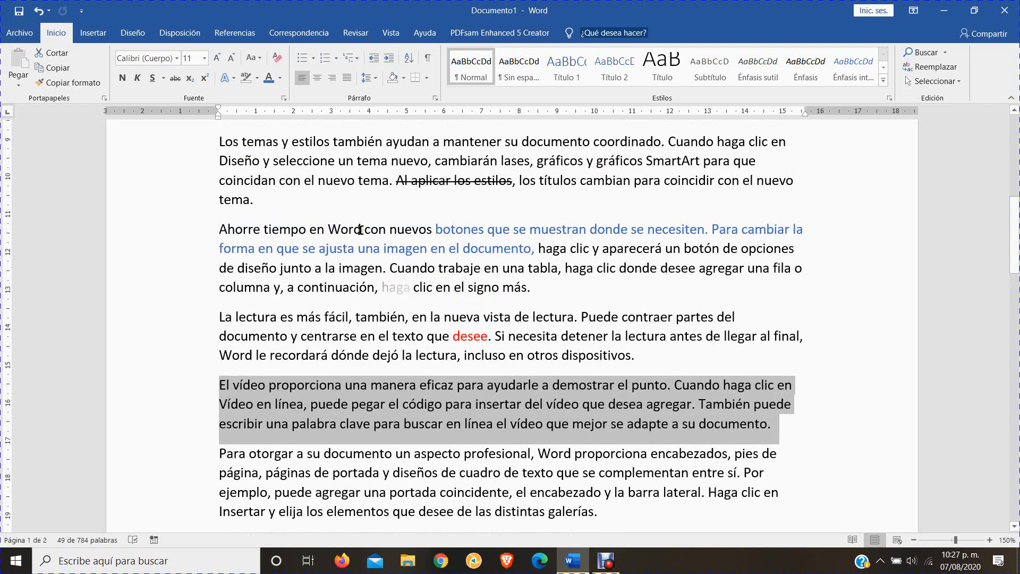
pyautogui.click(293, 134)
pyautogui.scroll(7, 319, 186)
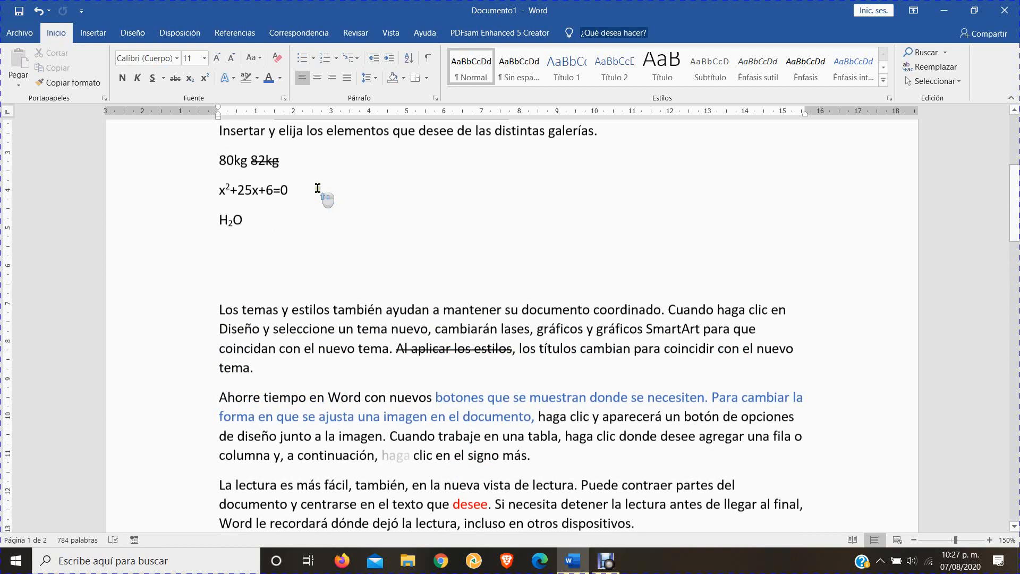
pyautogui.scroll(1, 318, 189)
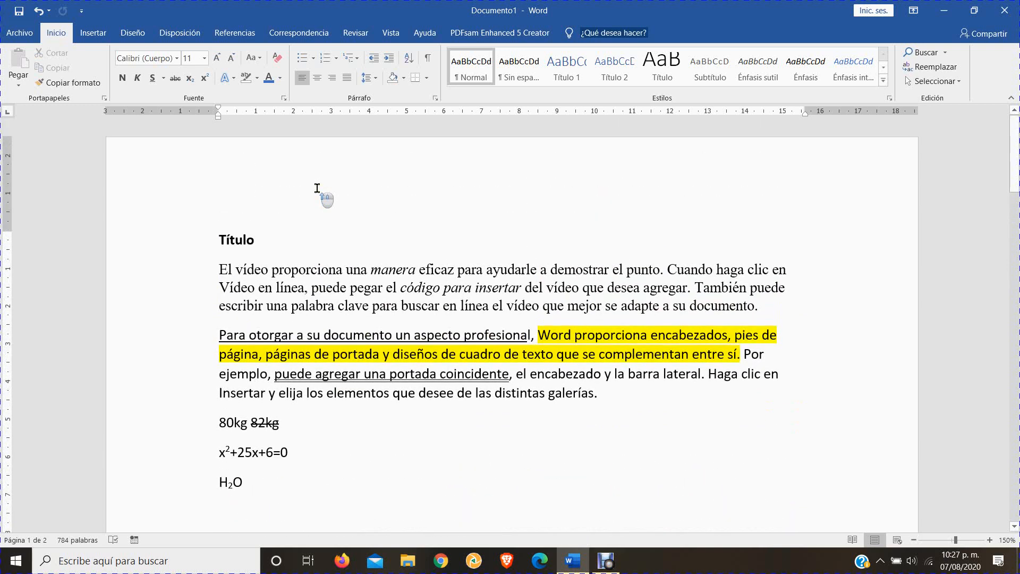
pyautogui.click(327, 289)
pyautogui.click(308, 282)
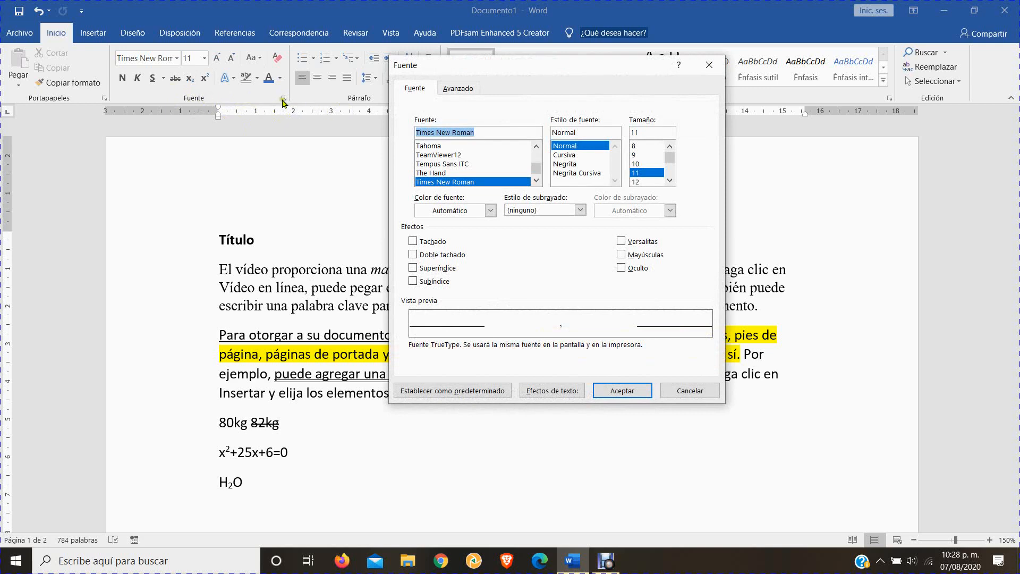
pyautogui.moveTo(448, 71); pyautogui.dragTo(411, 52)
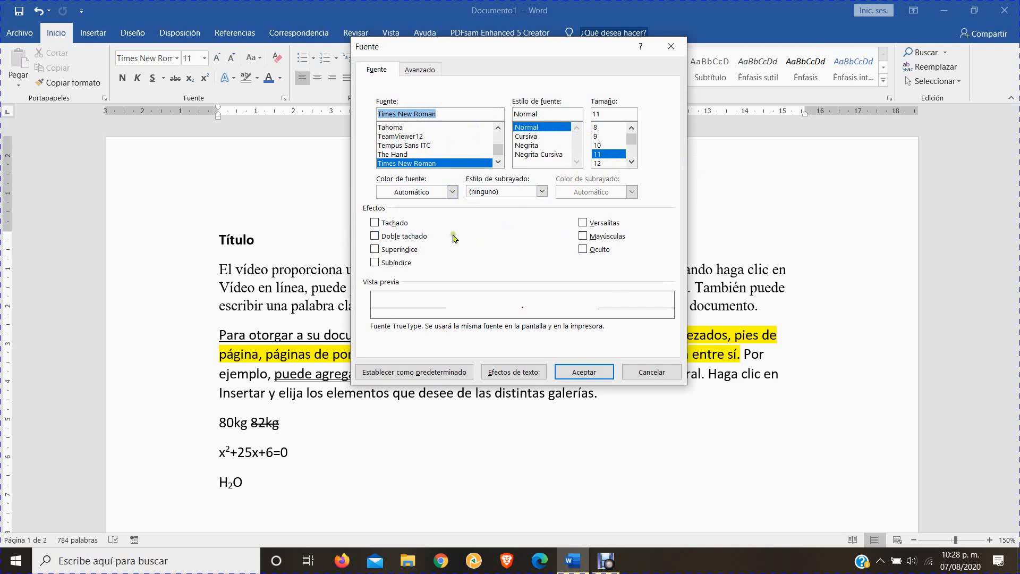
pyautogui.click(390, 237)
pyautogui.click(390, 238)
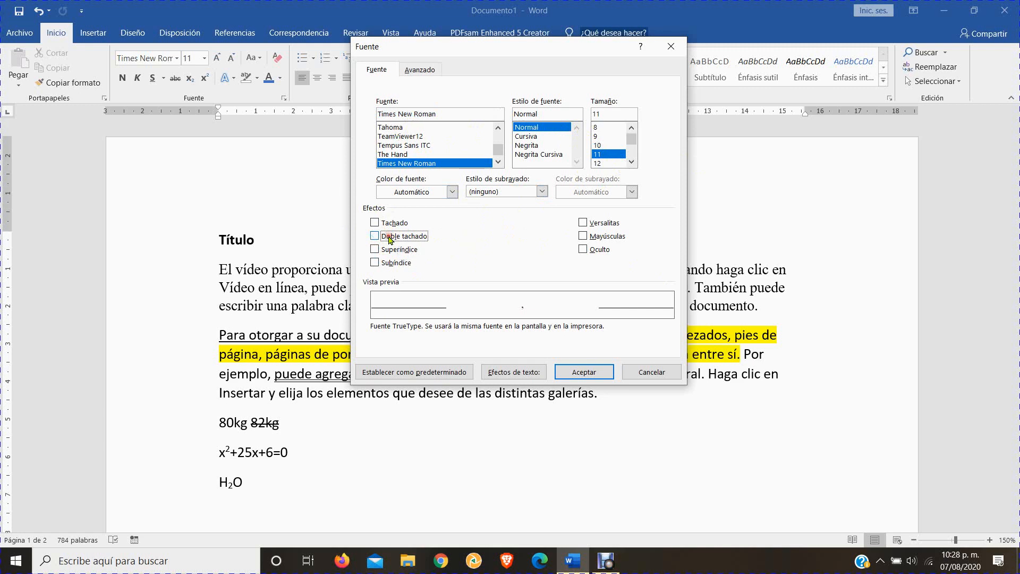
pyautogui.click(626, 374)
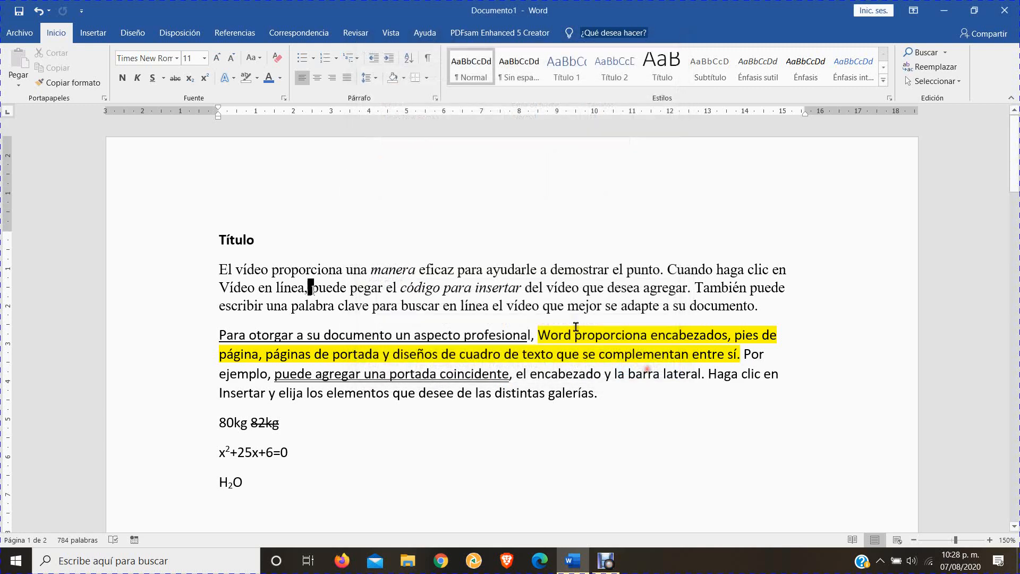
# Preview Doble tachado and Tachado in the Font dialog for the first paragraph's passage from "manera" to "en línea el vídeo"
pyautogui.moveTo(371, 270); pyautogui.dragTo(541, 305)
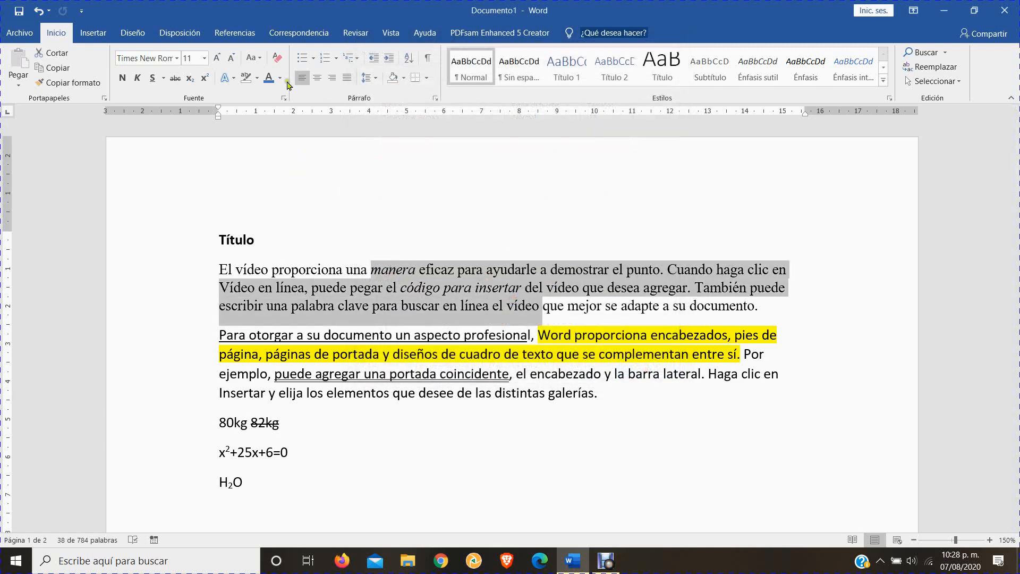
pyautogui.click(284, 98)
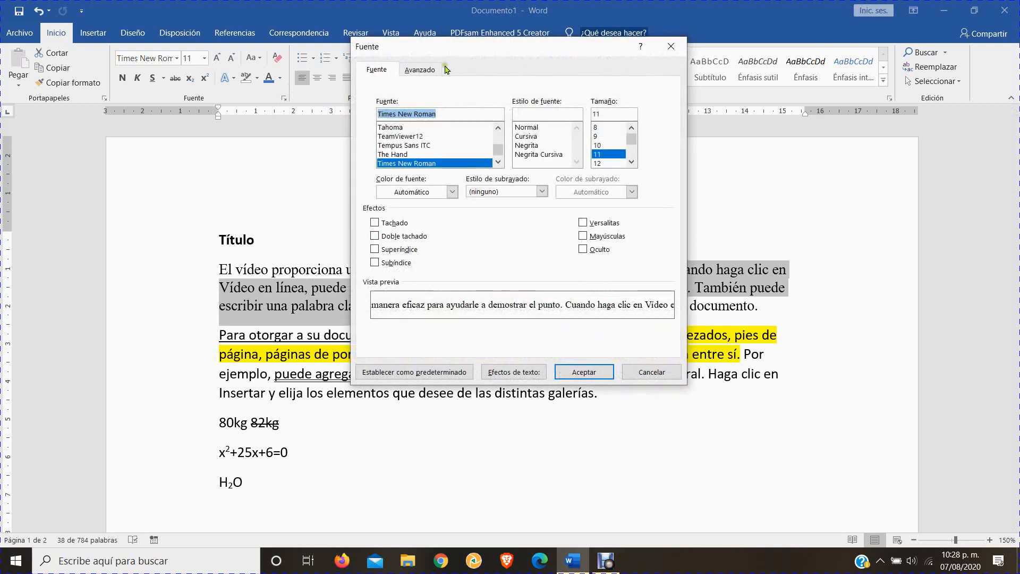
pyautogui.moveTo(450, 51); pyautogui.dragTo(412, 16)
pyautogui.click(337, 200)
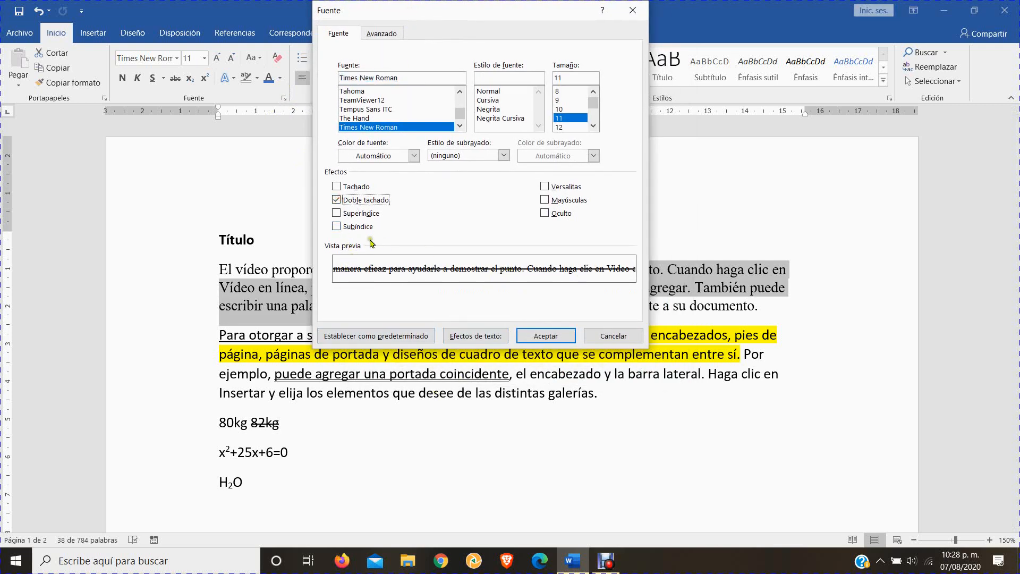
pyautogui.click(336, 187)
pyautogui.click(337, 200)
pyautogui.click(337, 187)
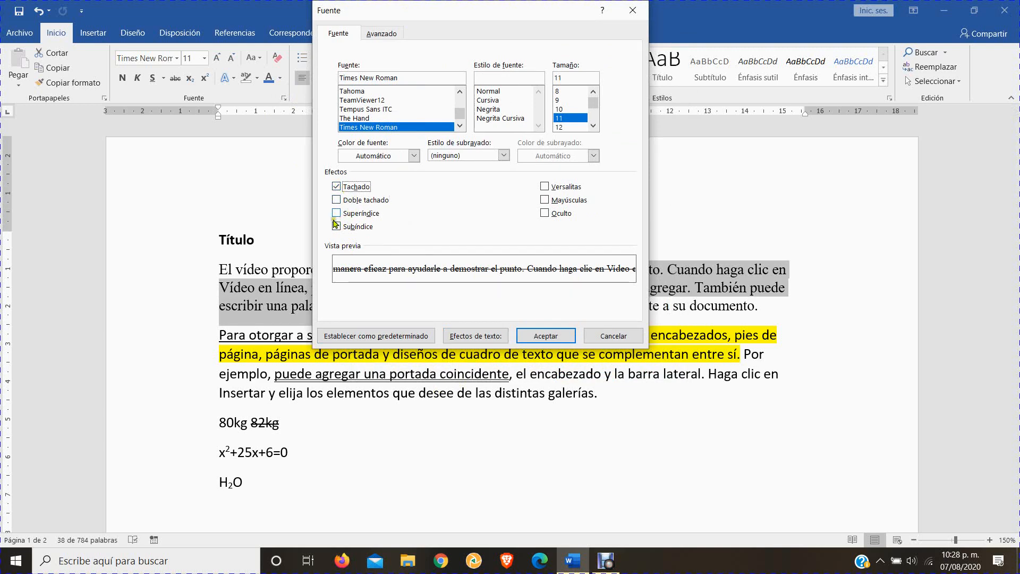
# Try Superíndice and Subíndice on the selected passage, then clear them together with Tachado
pyautogui.click(335, 213)
pyautogui.click(336, 227)
pyautogui.click(335, 213)
pyautogui.click(336, 229)
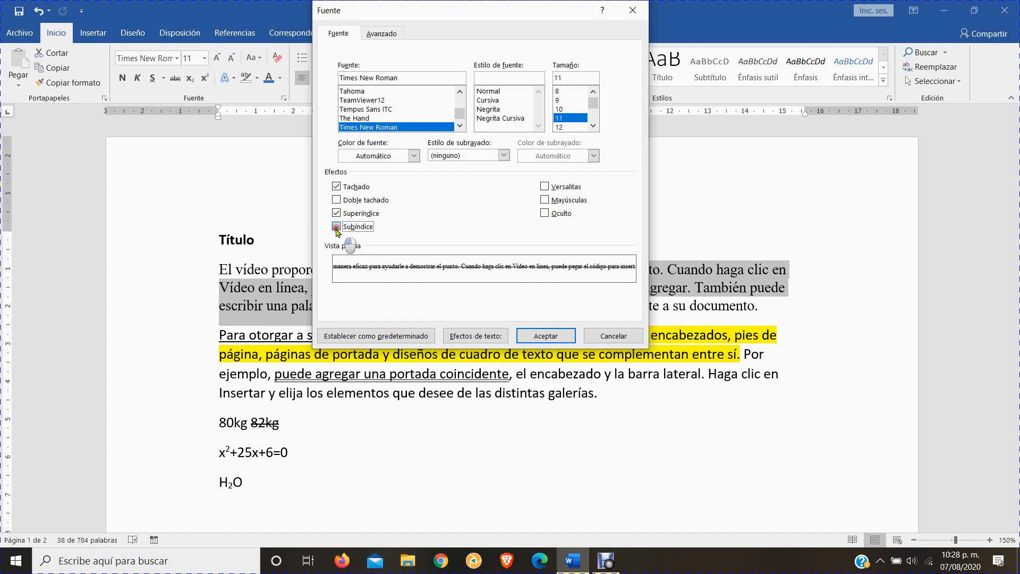
pyautogui.click(337, 186)
pyautogui.click(338, 228)
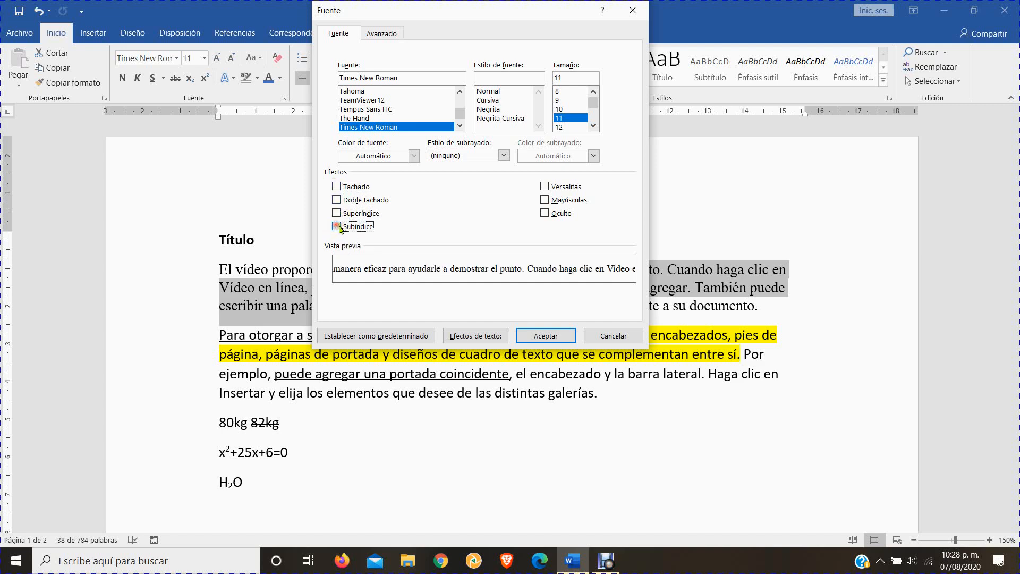
# Try Versalitas, Mayúsculas and Oculto on the selected passage in the Font dialog, then clear these effects
pyautogui.click(545, 187)
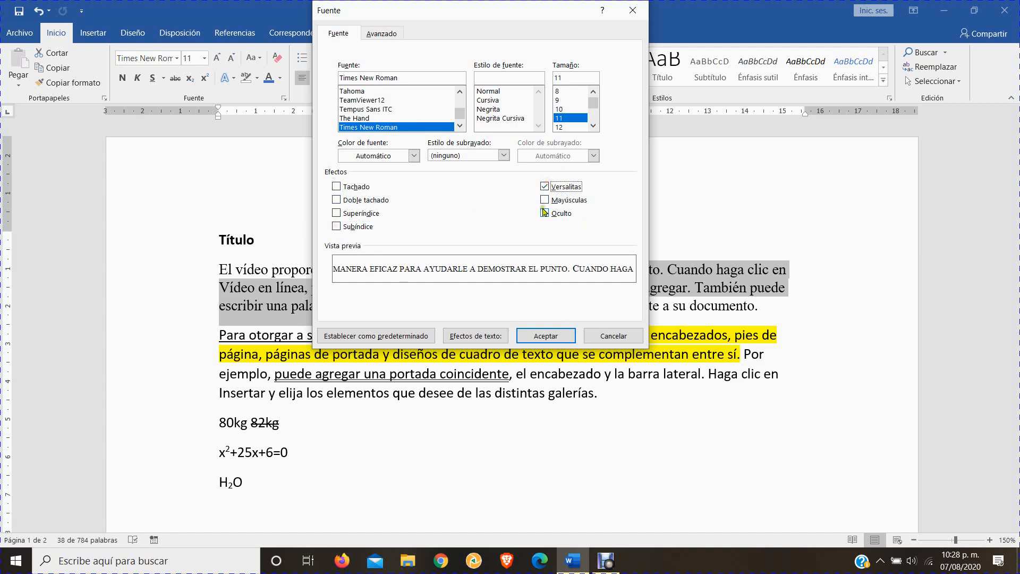
pyautogui.click(545, 200)
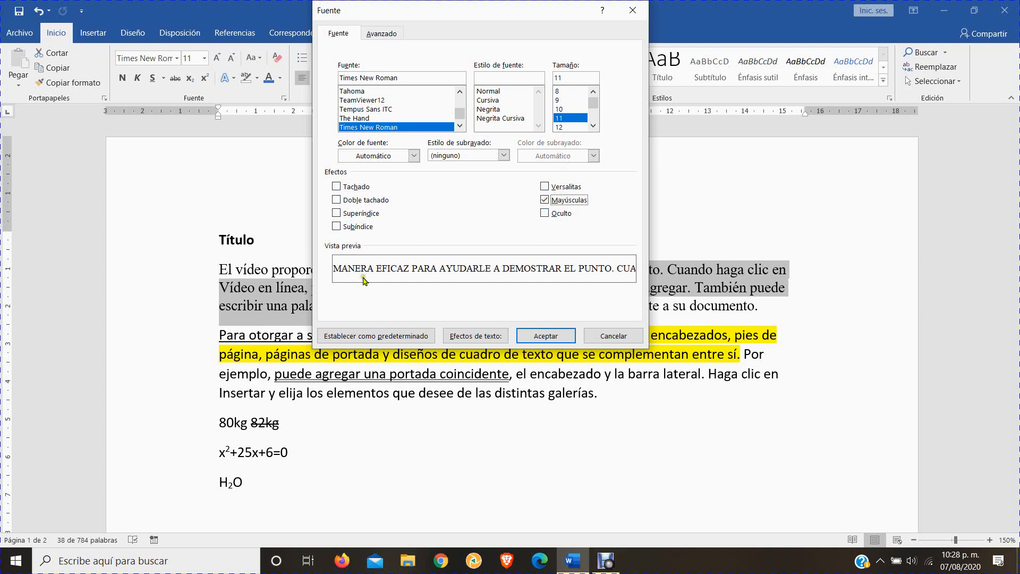
pyautogui.click(545, 187)
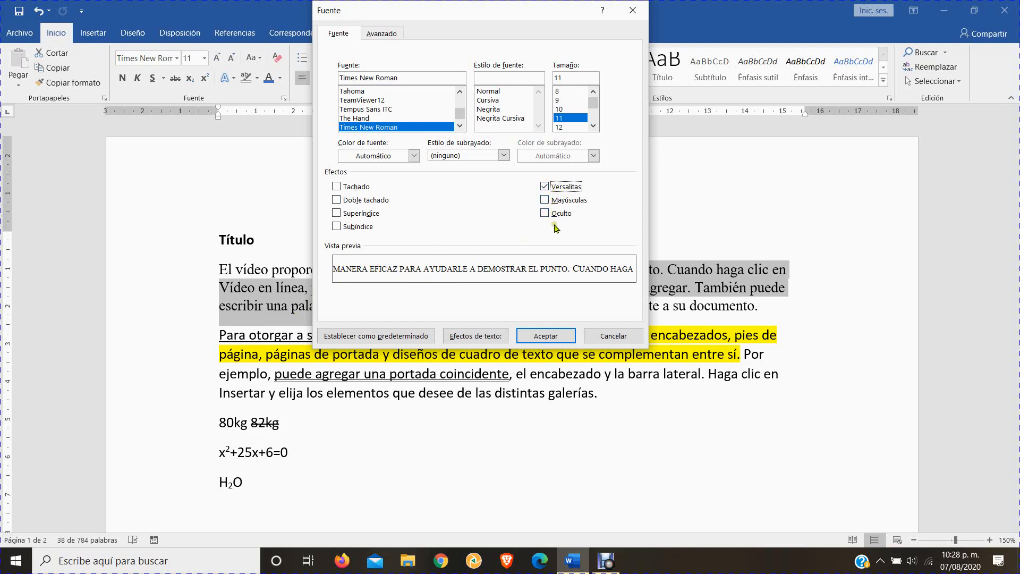
pyautogui.click(545, 213)
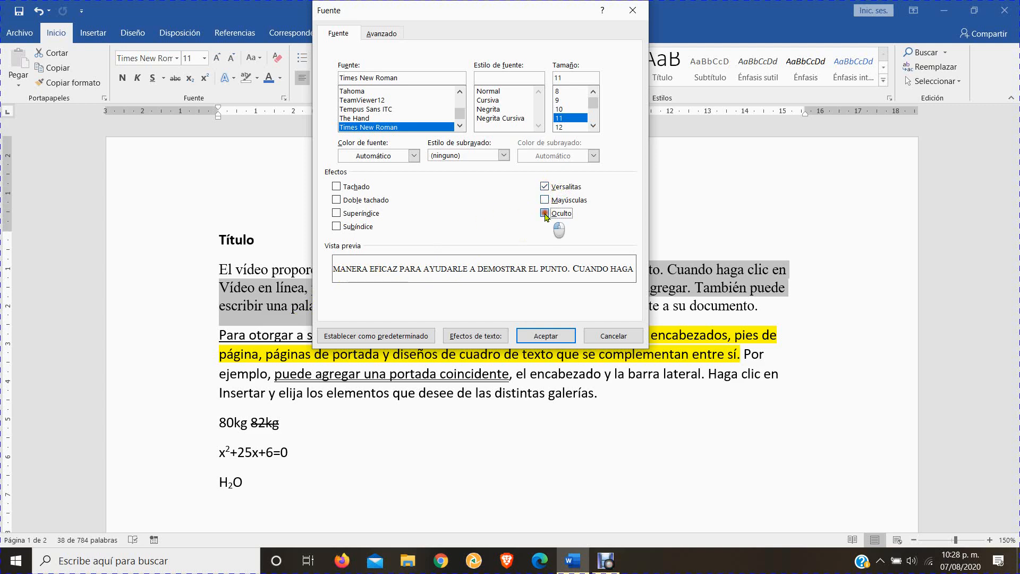
pyautogui.click(545, 187)
pyautogui.click(545, 213)
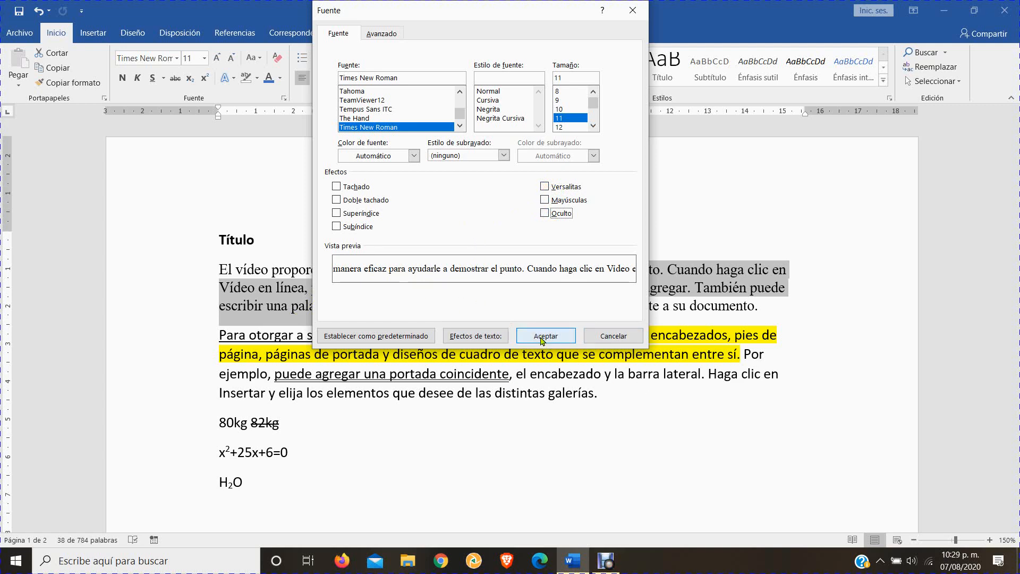
# Preview character scales of 90% and 200% for the selected passage, then restore the scale to 100%
pyautogui.click(380, 34)
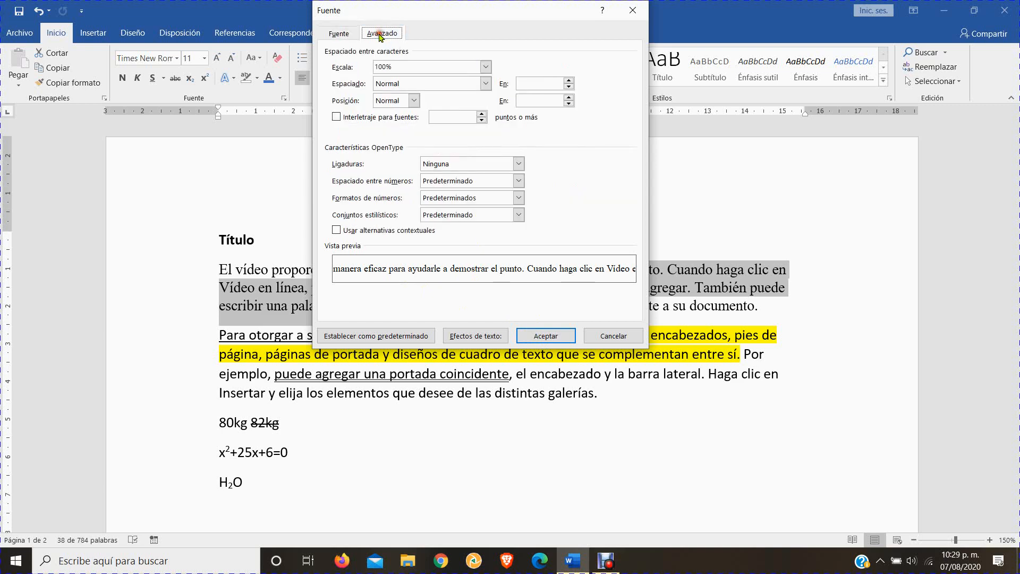
pyautogui.click(346, 35)
pyautogui.click(369, 33)
pyautogui.moveTo(435, 10); pyautogui.dragTo(500, 22)
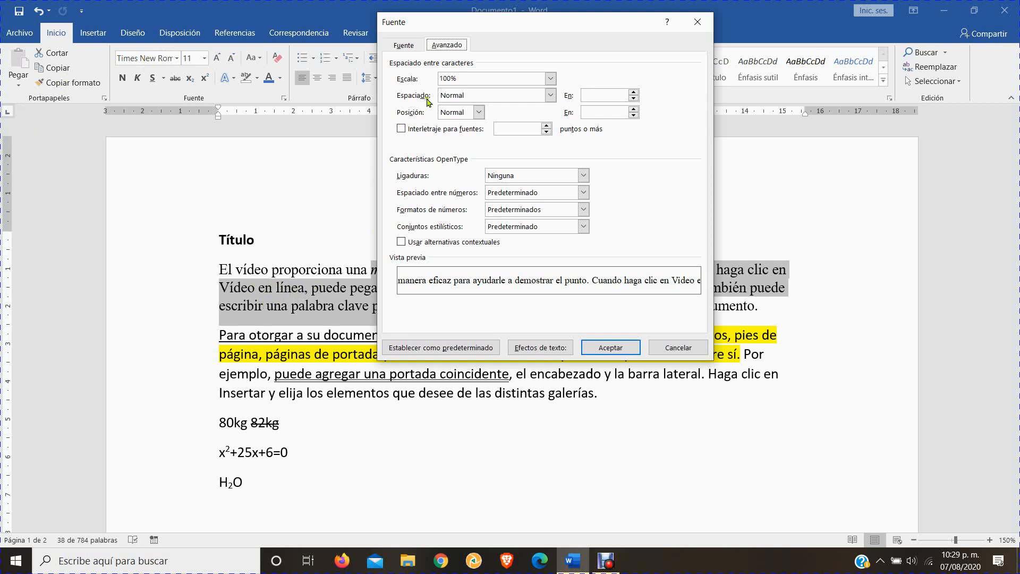
pyautogui.click(551, 79)
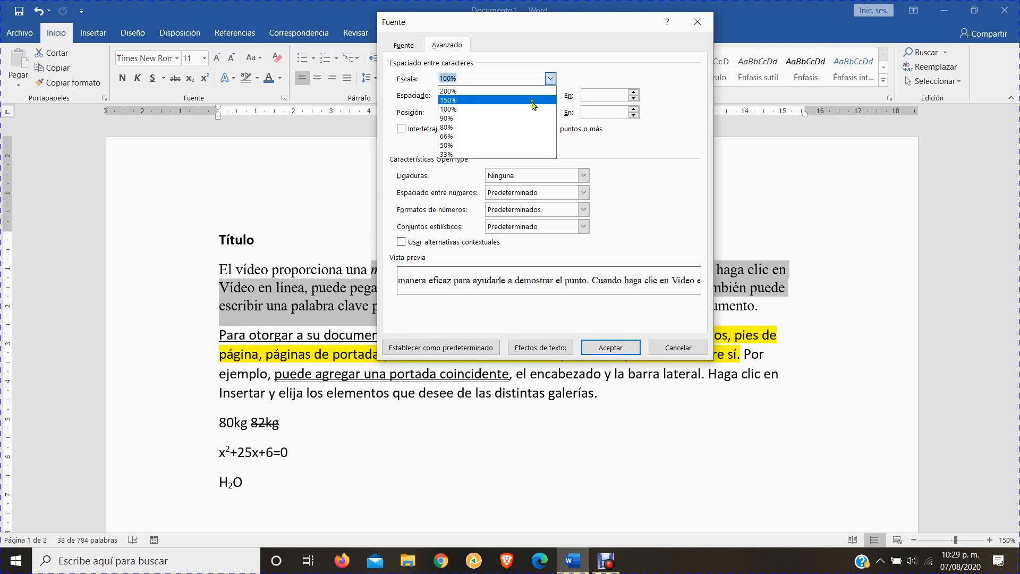
pyautogui.click(520, 119)
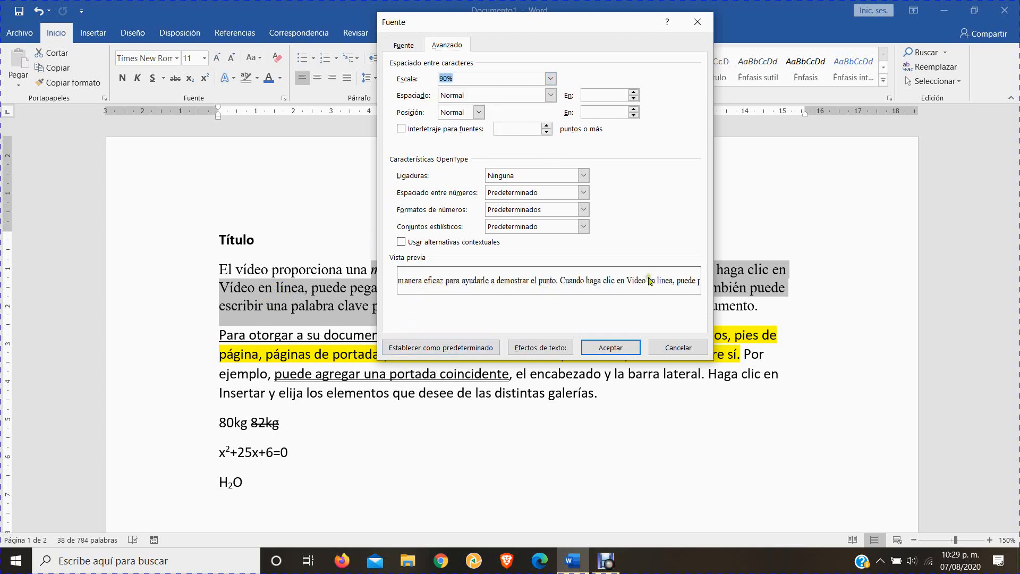
pyautogui.click(552, 78)
pyautogui.click(525, 90)
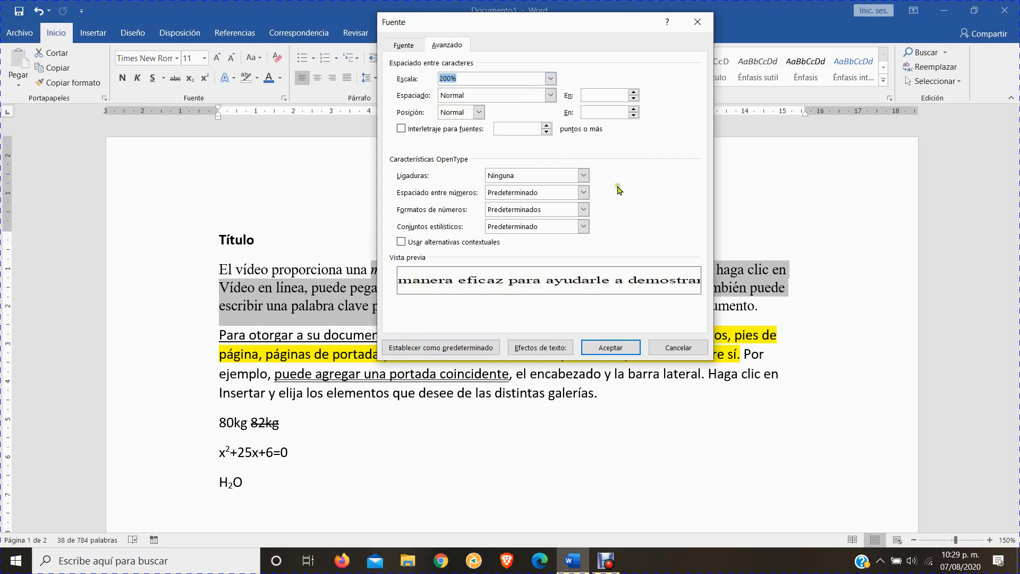
pyautogui.click(552, 77)
pyautogui.click(478, 109)
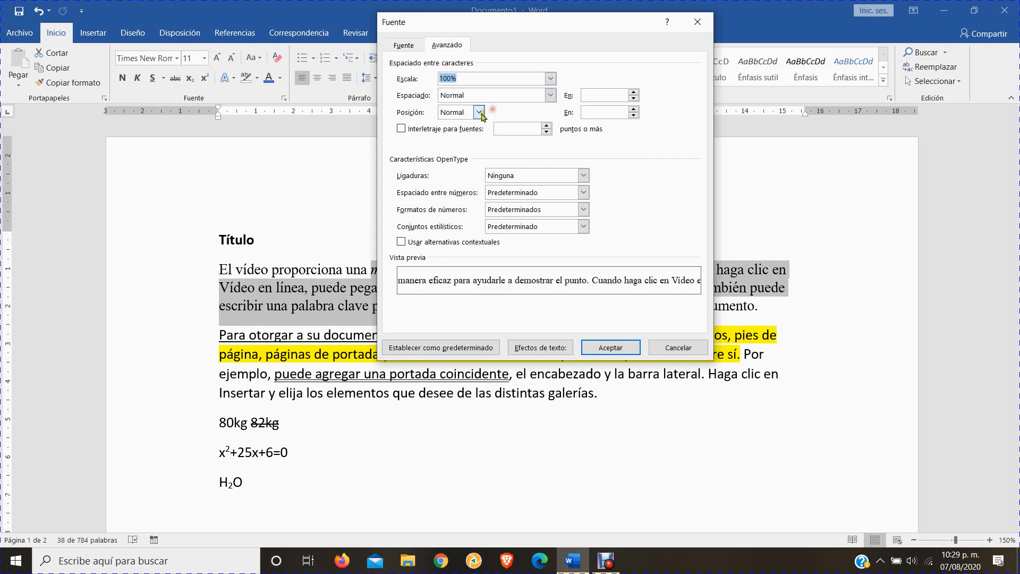
# Preview Expandido character spacing, then apply Comprimido spacing of 1 pto to the first paragraph's passage from "manera" to "en línea el vídeo"
pyautogui.click(477, 97)
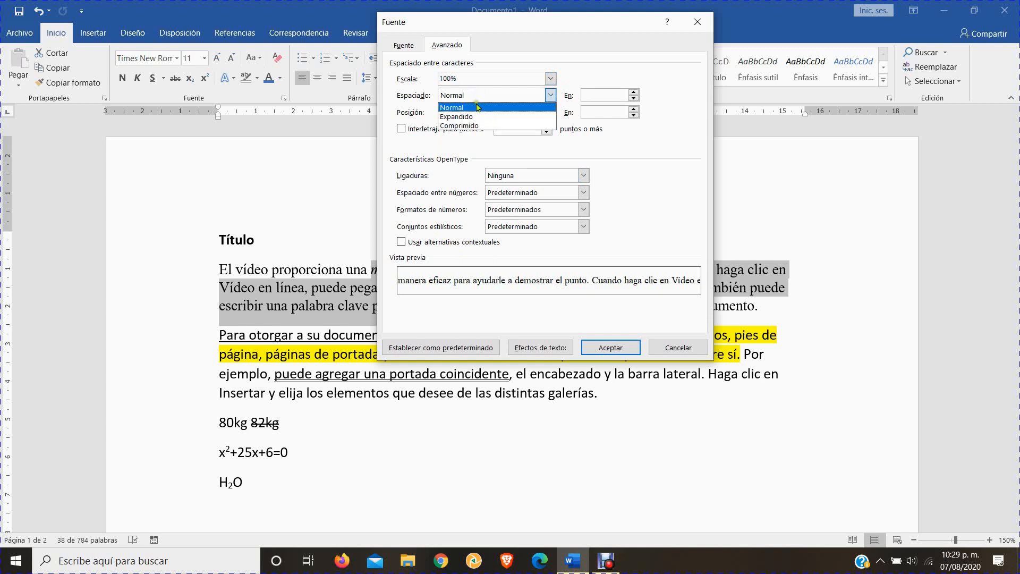
pyautogui.click(471, 116)
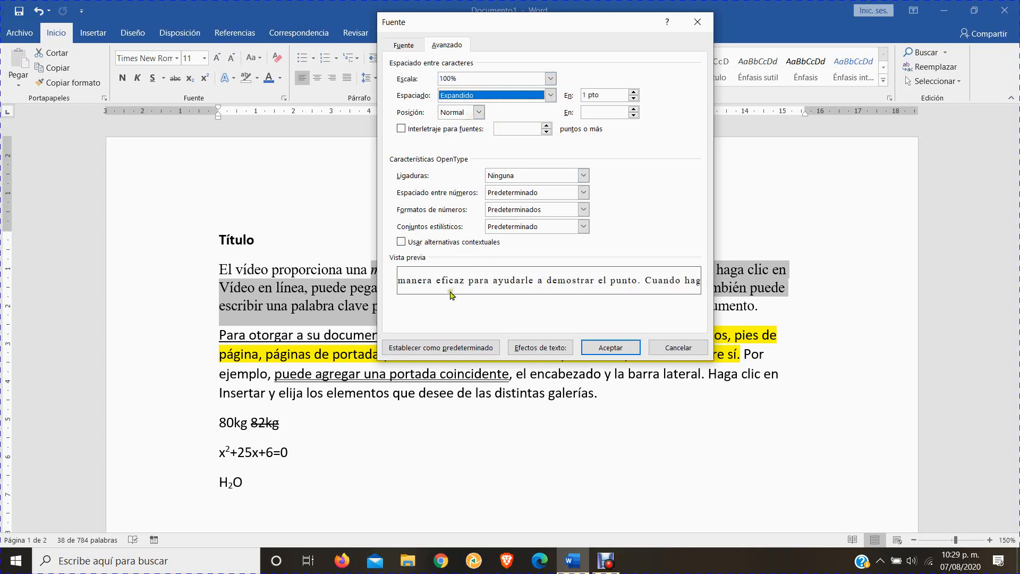
pyautogui.click(551, 95)
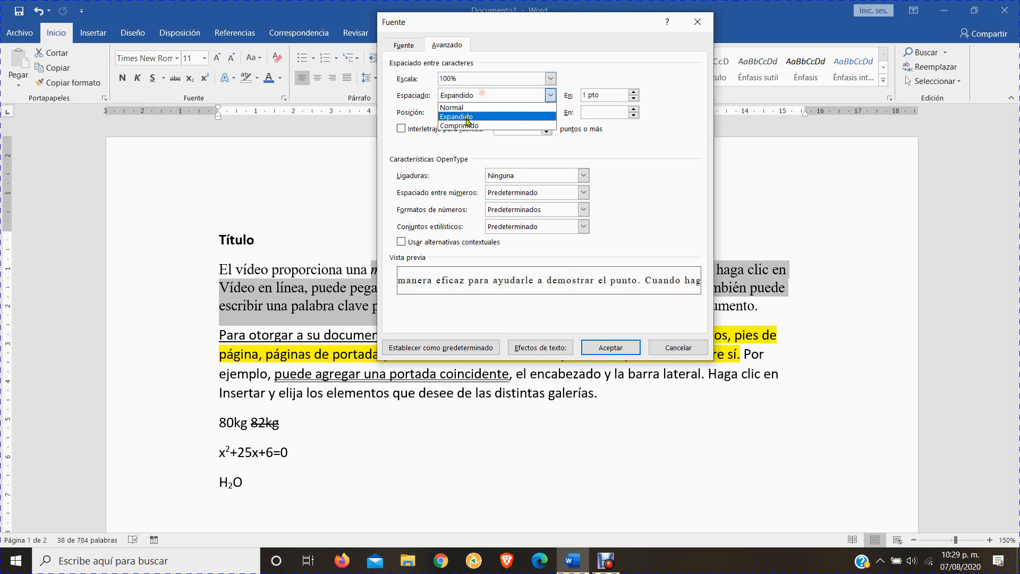
pyautogui.click(468, 125)
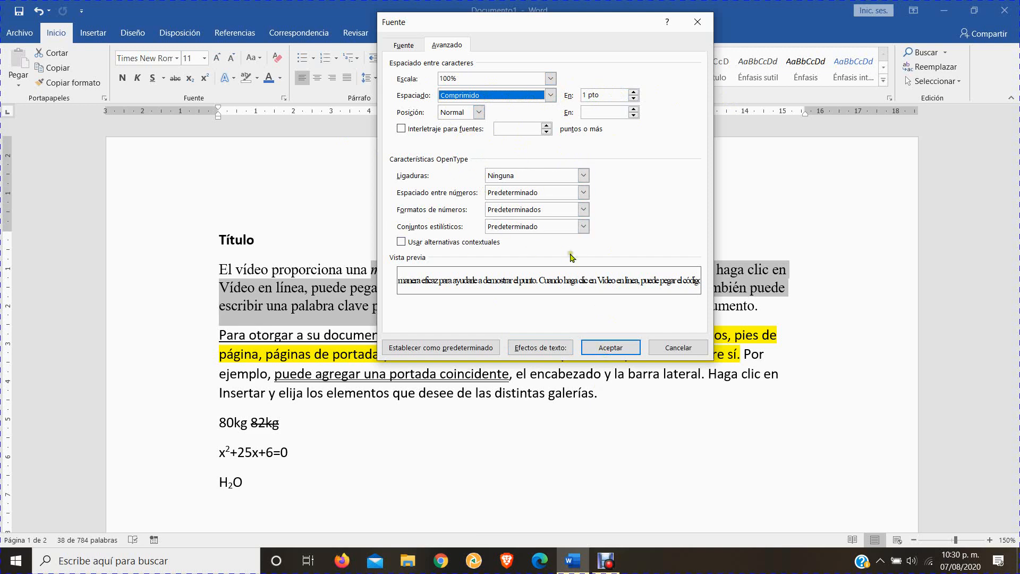
pyautogui.click(610, 348)
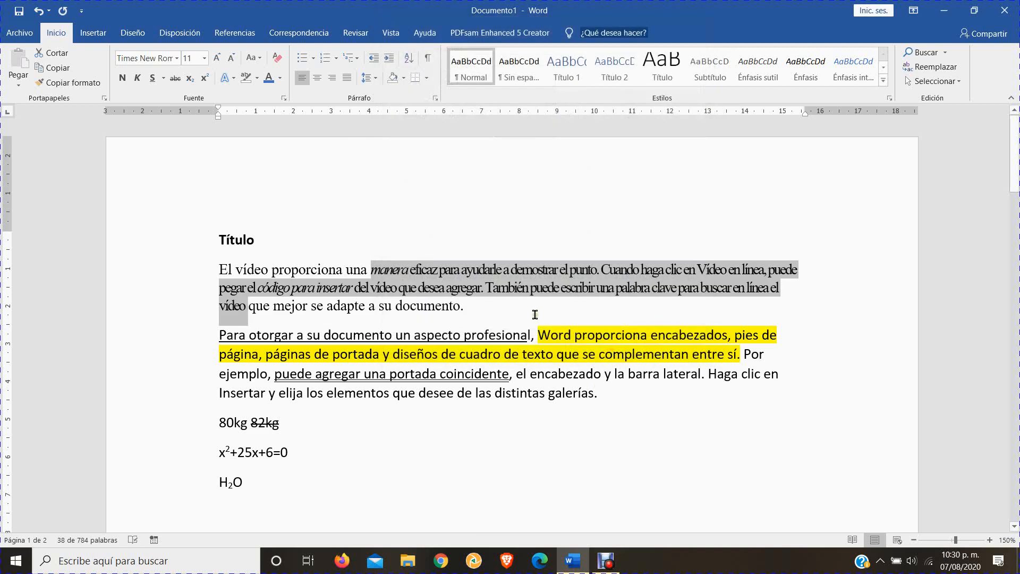
pyautogui.click(390, 269)
pyautogui.moveTo(376, 269); pyautogui.dragTo(629, 286)
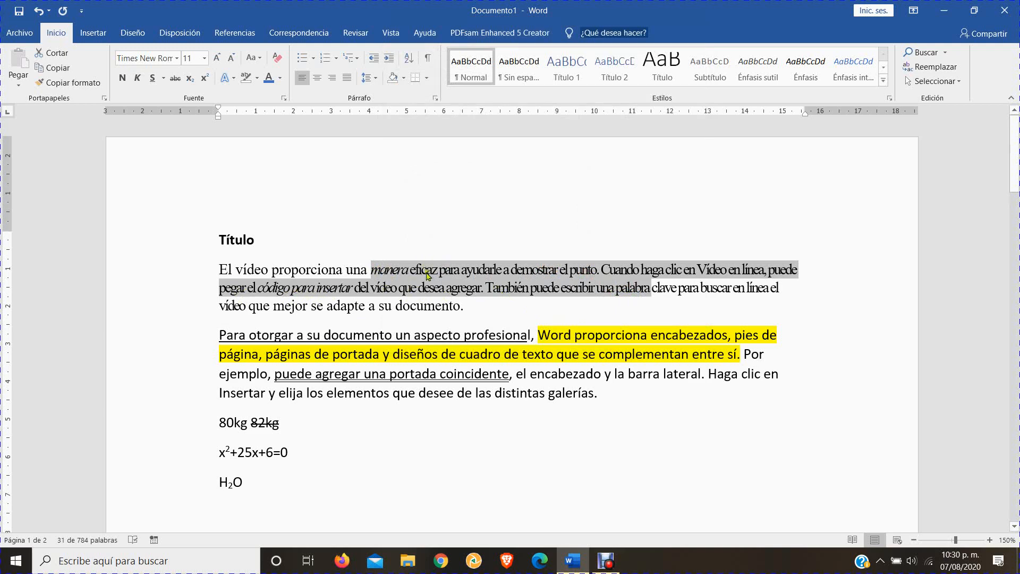
pyautogui.scroll(-2, 516, 276)
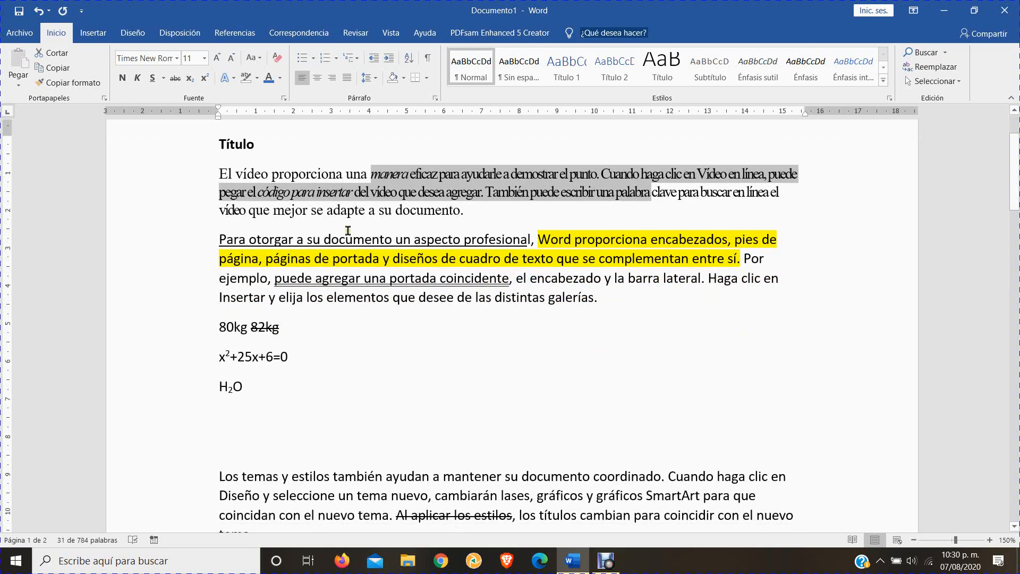
pyautogui.click(420, 202)
pyautogui.scroll(-1, 447, 245)
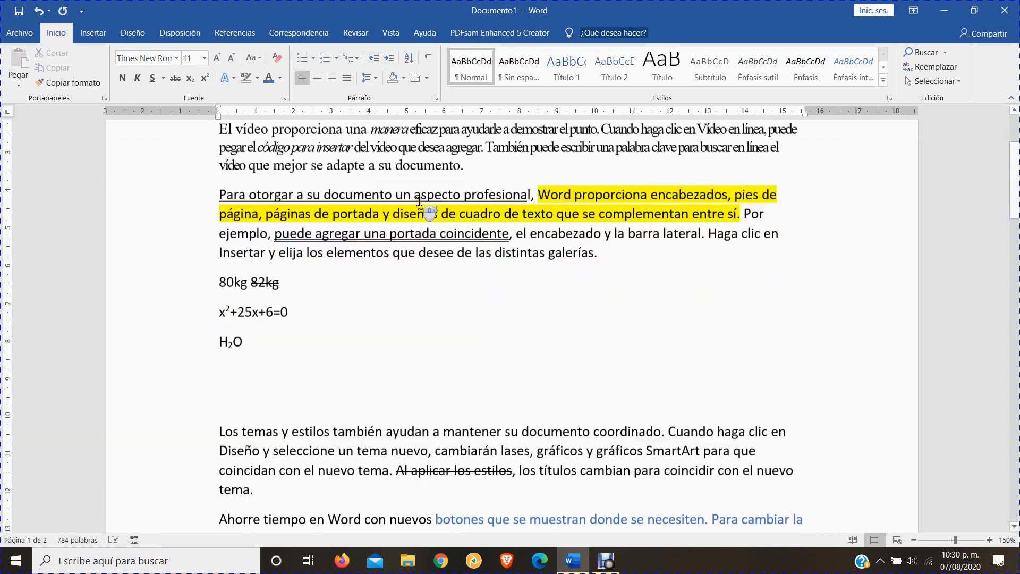
pyautogui.scroll(1, 457, 265)
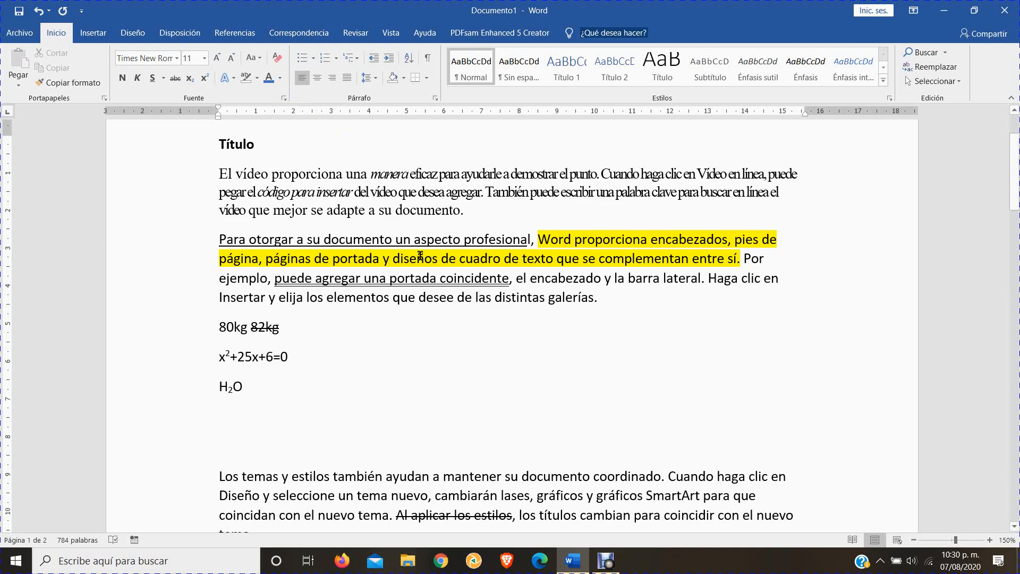
pyautogui.press('alt')
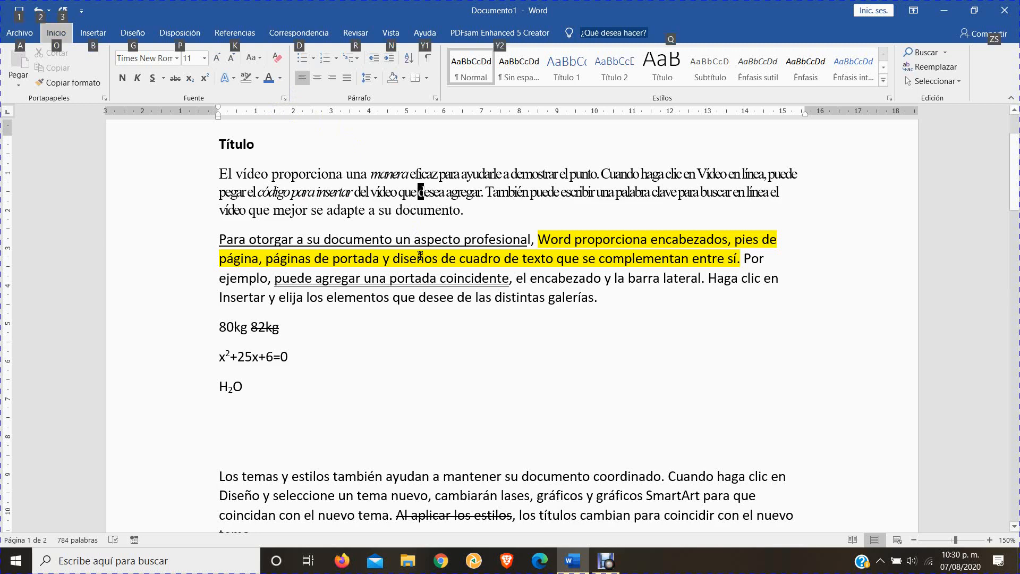
pyautogui.moveTo(423, 256); pyautogui.dragTo(427, 256)
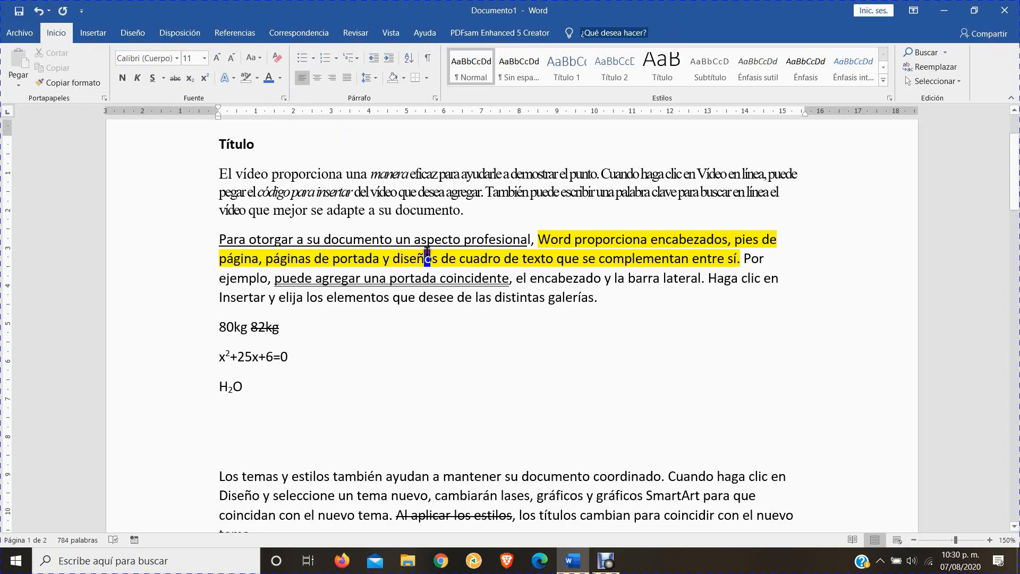